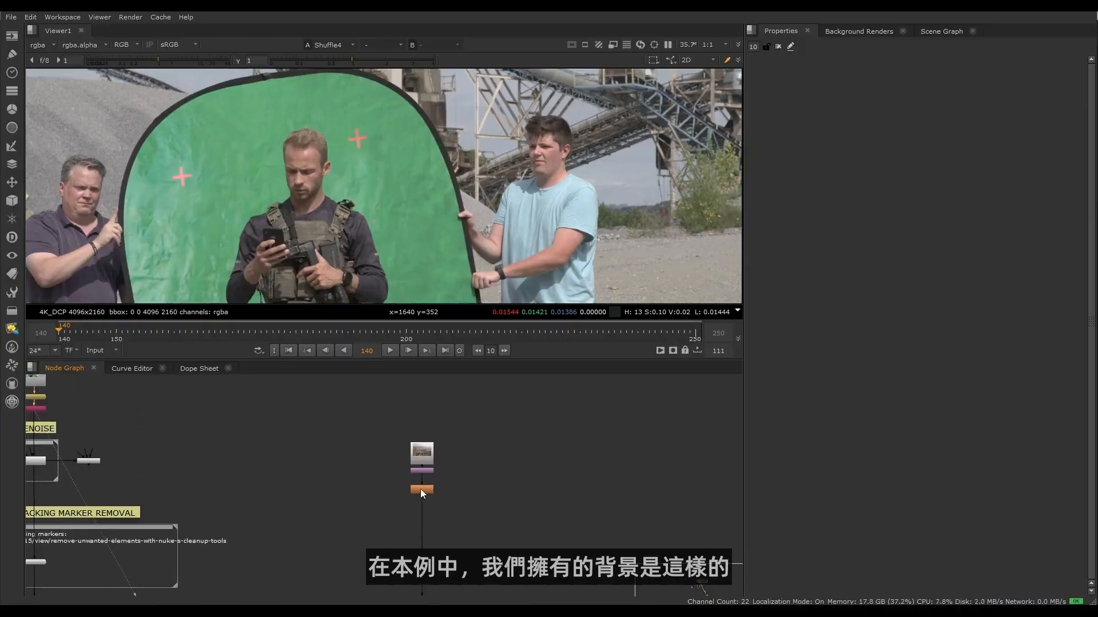
- Show the defocused desert background plate in the viewer with the whole image framed
{"action": "key", "text": "1"}
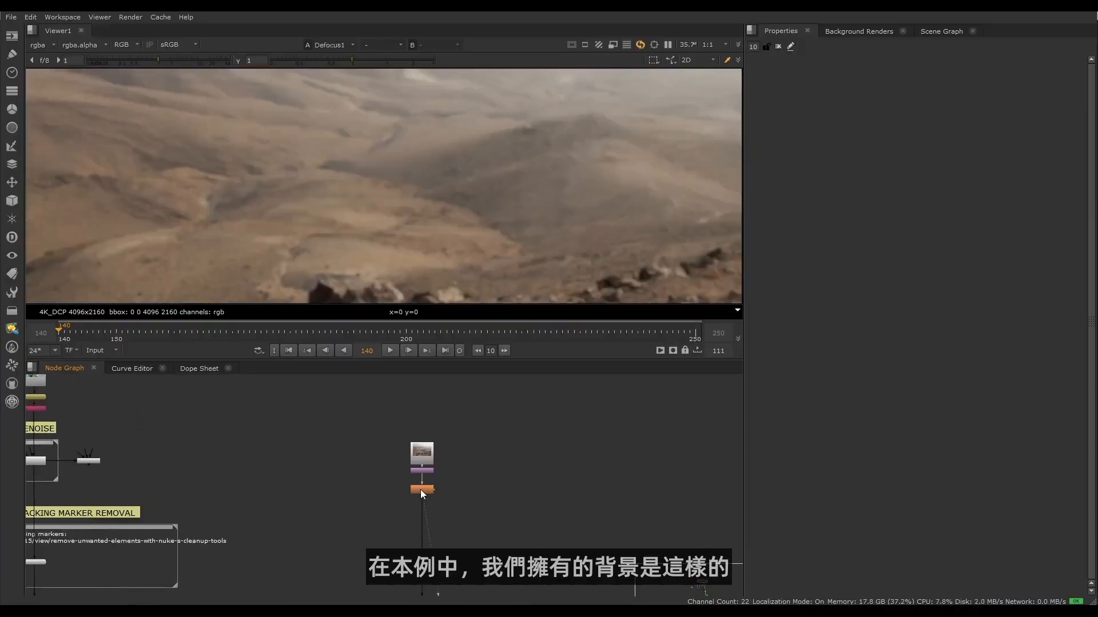
{"action": "scroll", "coordinate": [233, 192], "scroll_direction": "down", "scroll_amount": 5}
{"action": "scroll", "coordinate": [238, 204], "scroll_direction": "up", "scroll_amount": 3}
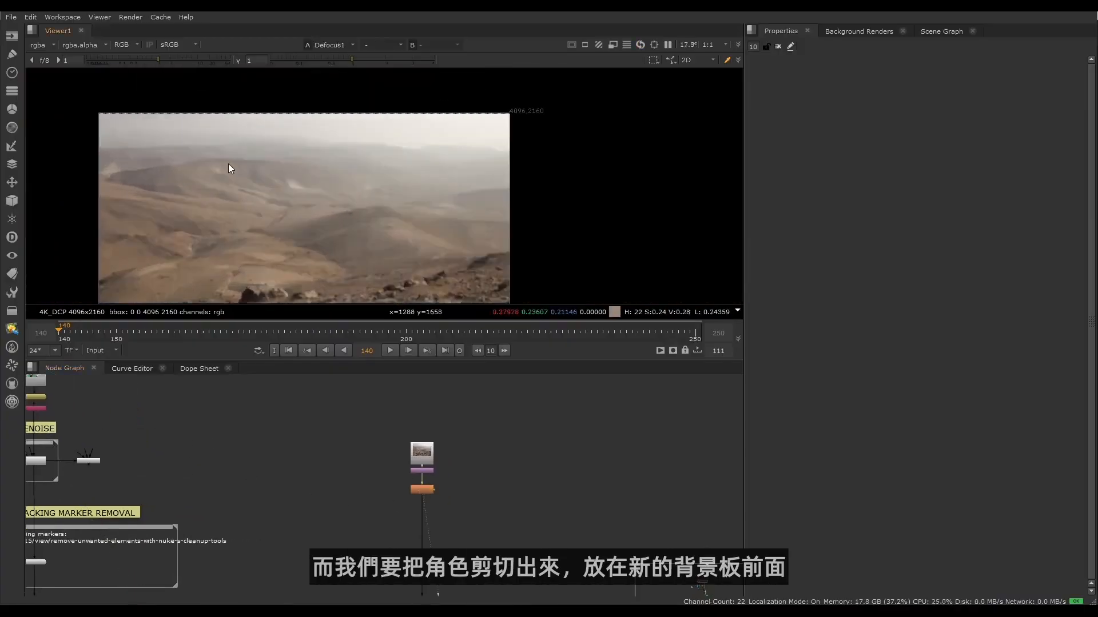
- Display the final composite from the dot feeding the REGRAIN section and inspect the character against the new background
{"action": "scroll", "coordinate": [322, 526], "scroll_direction": "down", "scroll_amount": 4}
{"action": "middle_click_drag", "start_coordinate": [405, 559], "coordinate": [375, 407]}
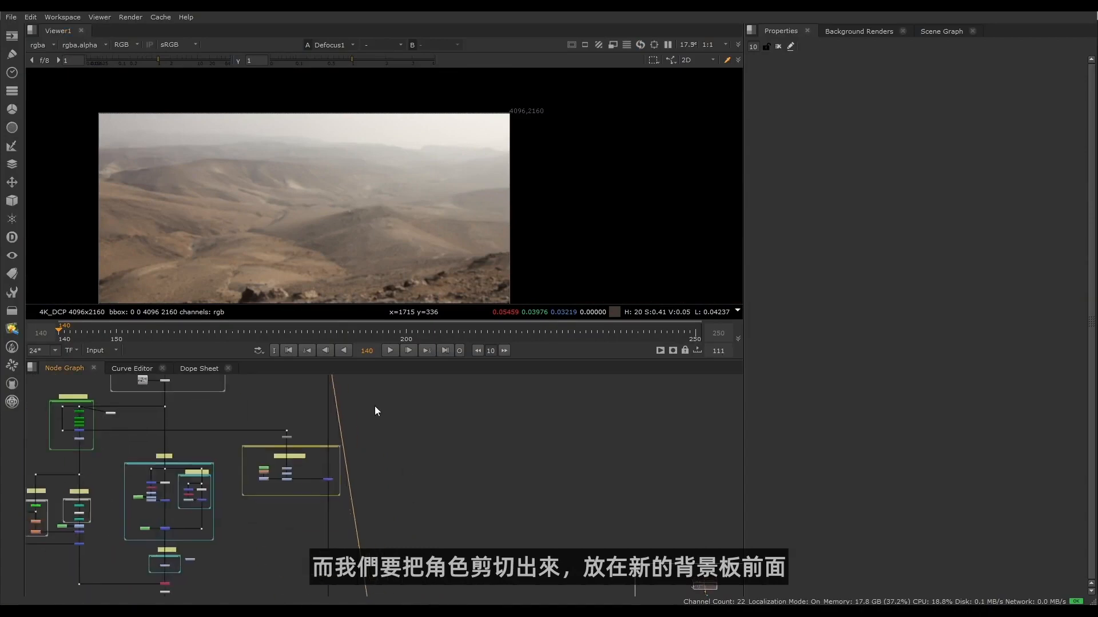
{"action": "middle_click_drag", "start_coordinate": [458, 539], "coordinate": [452, 384]}
{"action": "scroll", "coordinate": [313, 503], "scroll_direction": "up", "scroll_amount": 4}
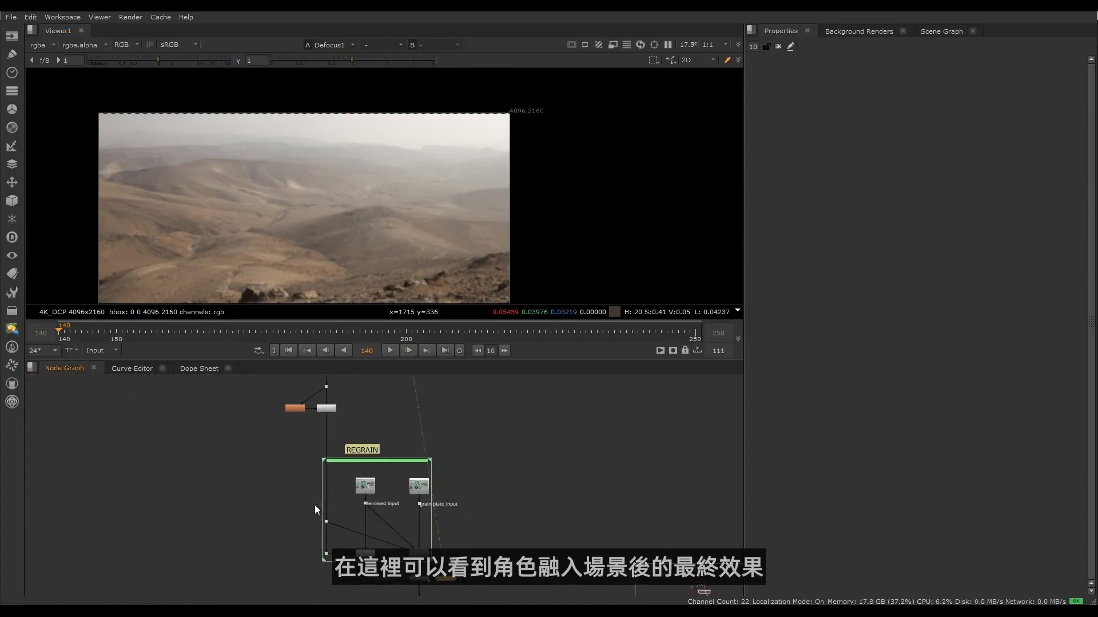
{"action": "key", "text": "1"}
{"action": "middle_click_drag", "start_coordinate": [255, 177], "coordinate": [231, 128]}
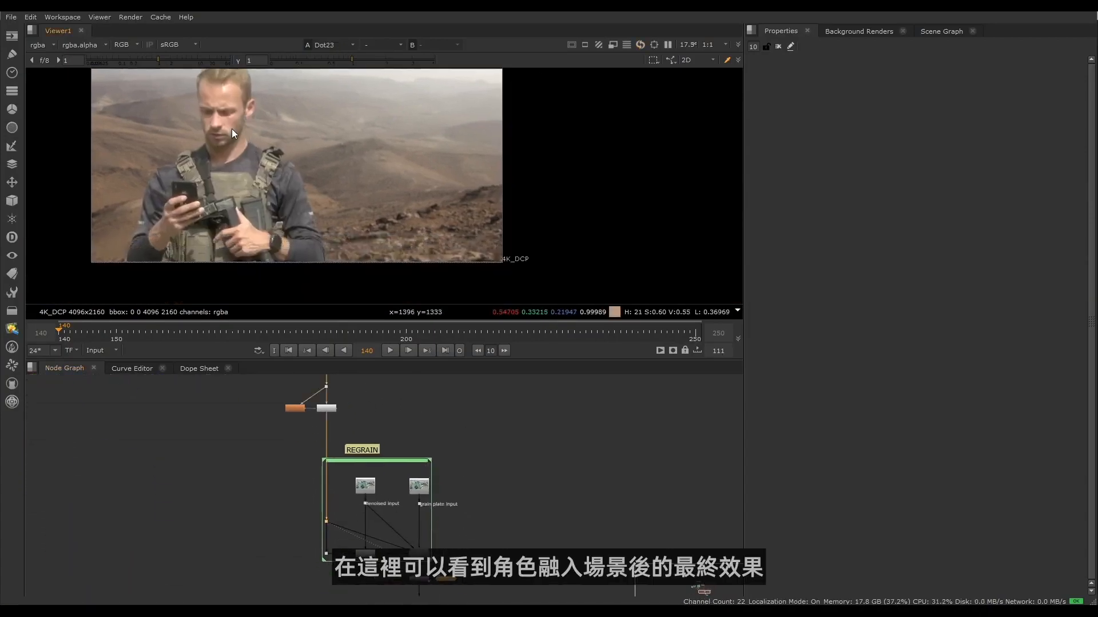
{"action": "scroll", "coordinate": [235, 154], "scroll_direction": "up", "scroll_amount": 3}
{"action": "scroll", "coordinate": [233, 483], "scroll_direction": "down", "scroll_amount": 1}
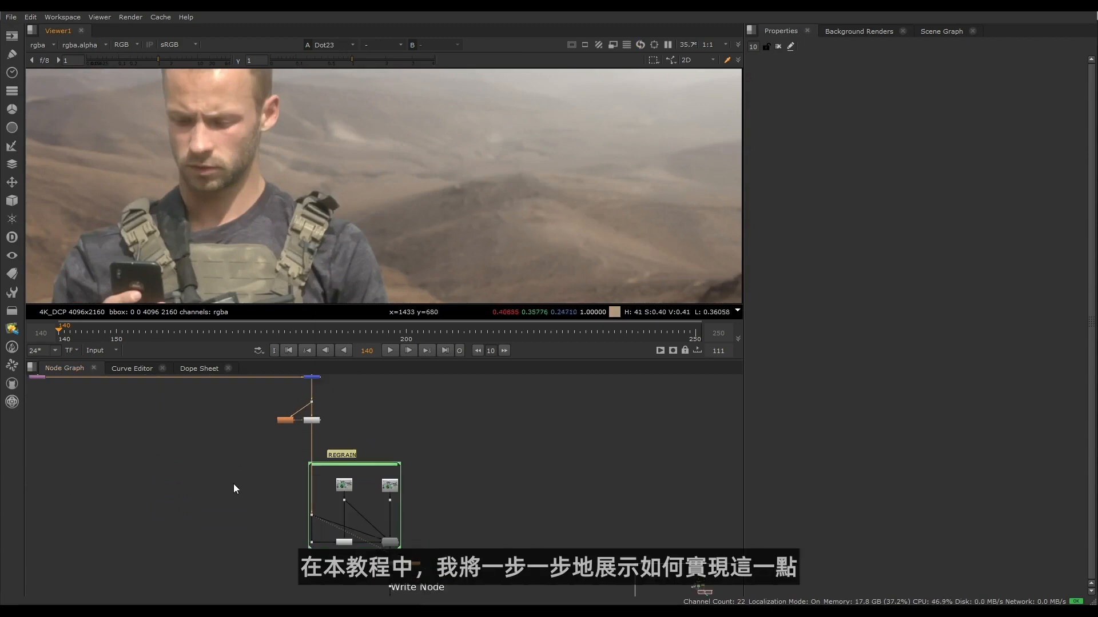
- Examine the overall layout of the keying template in the node graph with the full composite in view
{"action": "scroll", "coordinate": [300, 520], "scroll_direction": "down", "scroll_amount": 3}
{"action": "scroll", "coordinate": [297, 503], "scroll_direction": "down", "scroll_amount": 3}
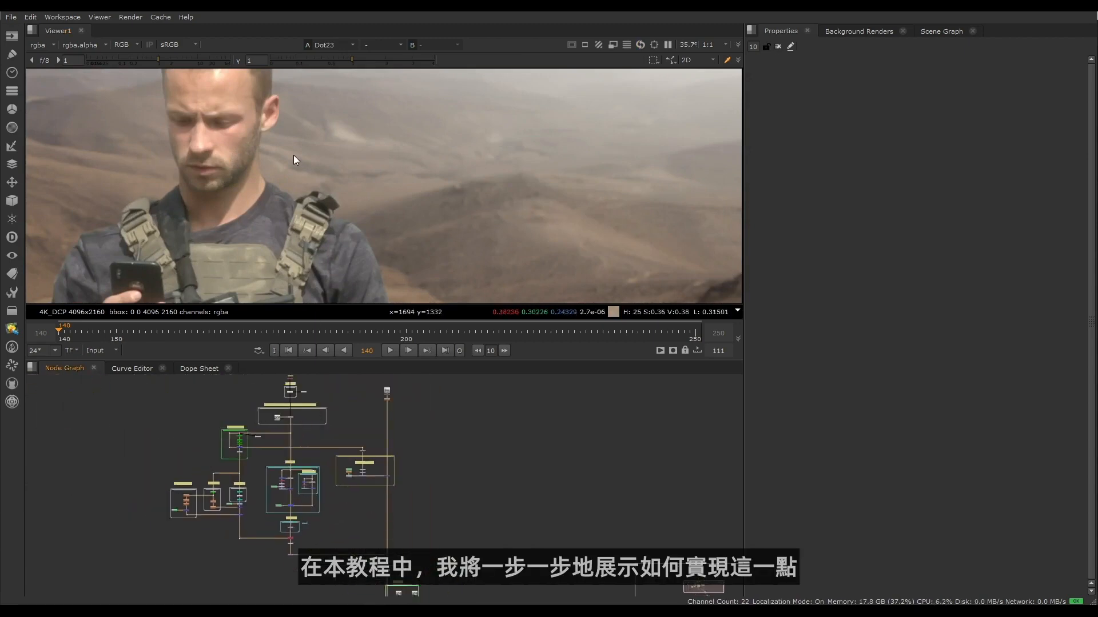
{"action": "scroll", "coordinate": [293, 157], "scroll_direction": "down", "scroll_amount": 1}
{"action": "scroll", "coordinate": [293, 158], "scroll_direction": "down", "scroll_amount": 2}
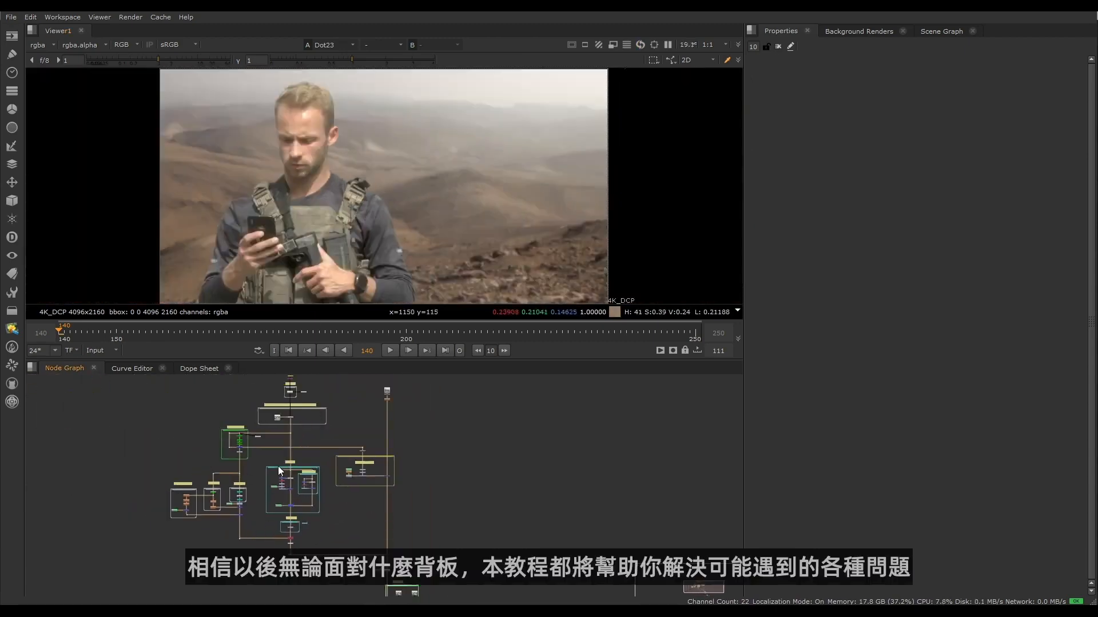
{"action": "middle_click_drag", "start_coordinate": [278, 470], "coordinate": [241, 487]}
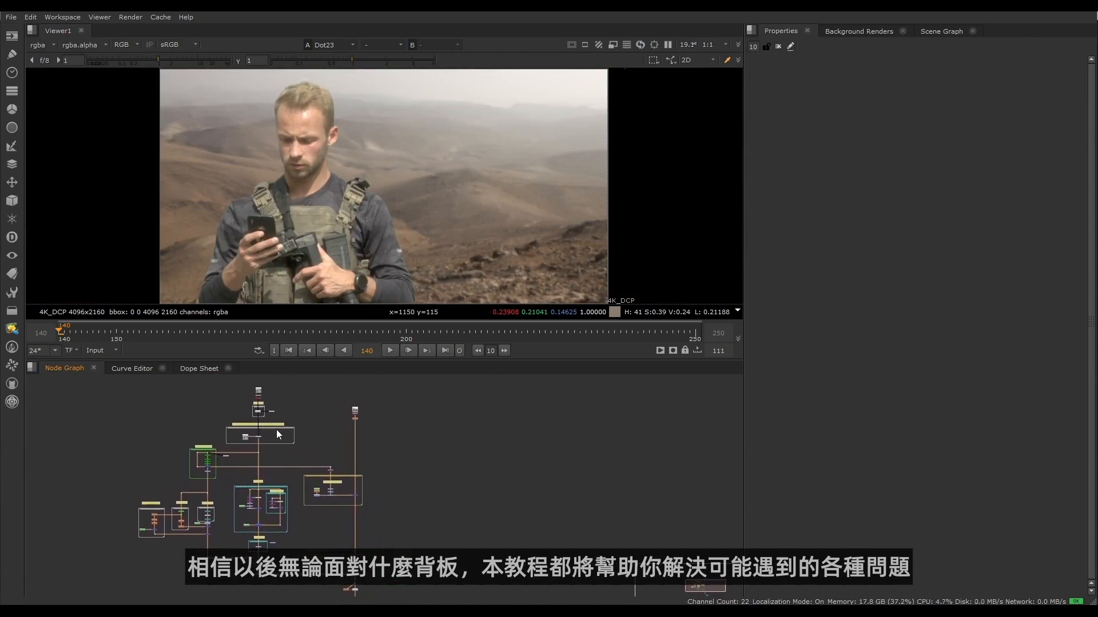
{"action": "middle_click_drag", "start_coordinate": [276, 430], "coordinate": [349, 429]}
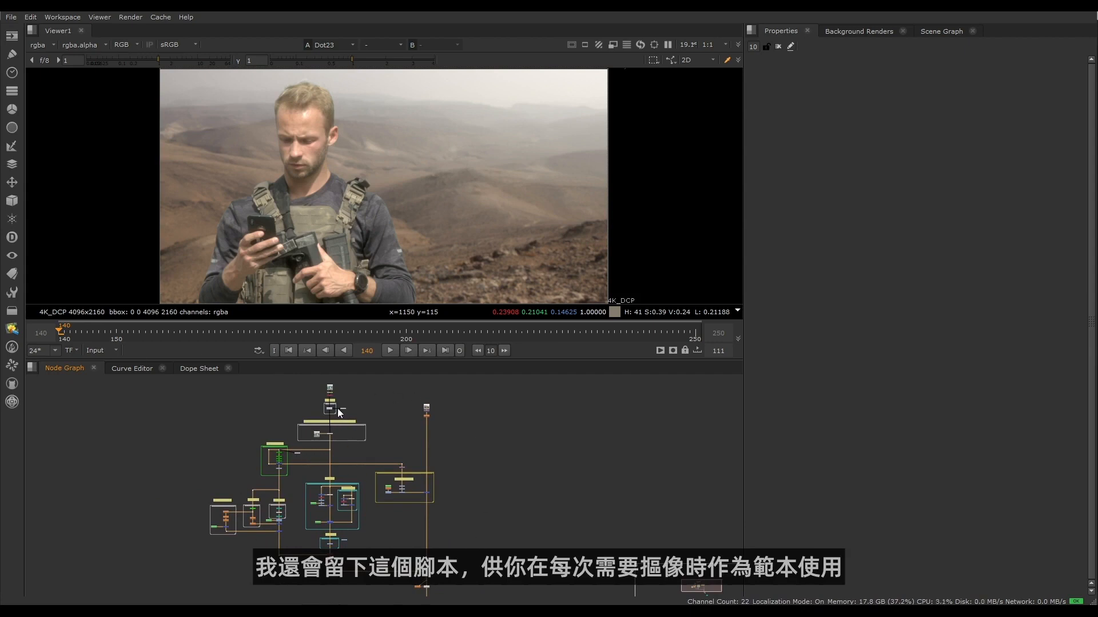
- Show the original green-screen plate from the Shuffle node above the DENOISE section
{"action": "scroll", "coordinate": [331, 403], "scroll_direction": "up", "scroll_amount": 6}
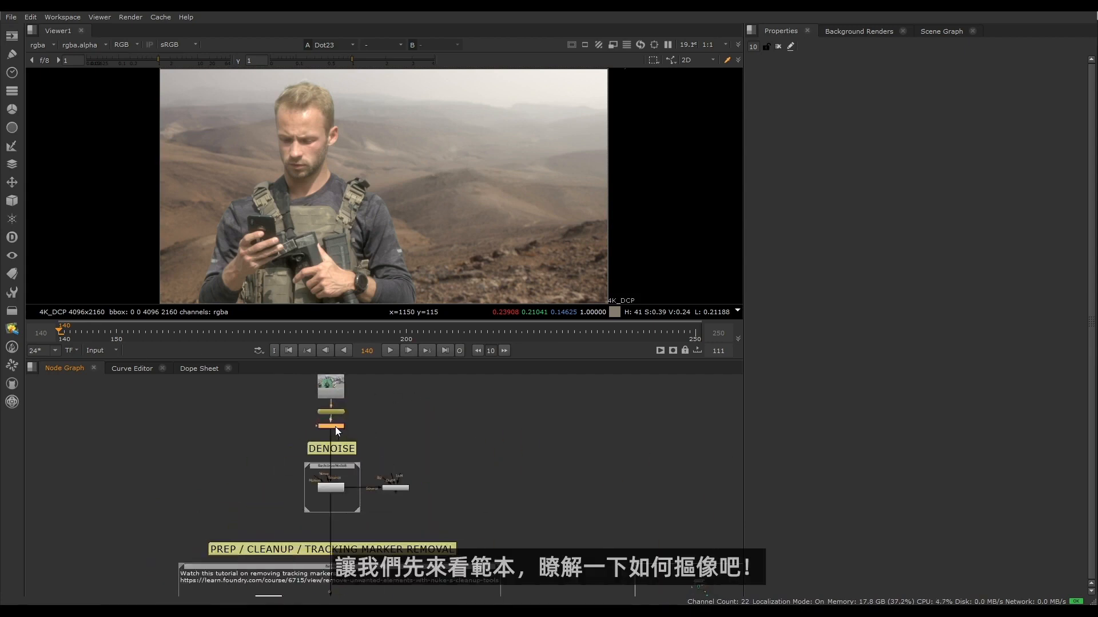
{"action": "key", "text": "1"}
{"action": "scroll", "coordinate": [449, 469], "scroll_direction": "down", "scroll_amount": 5}
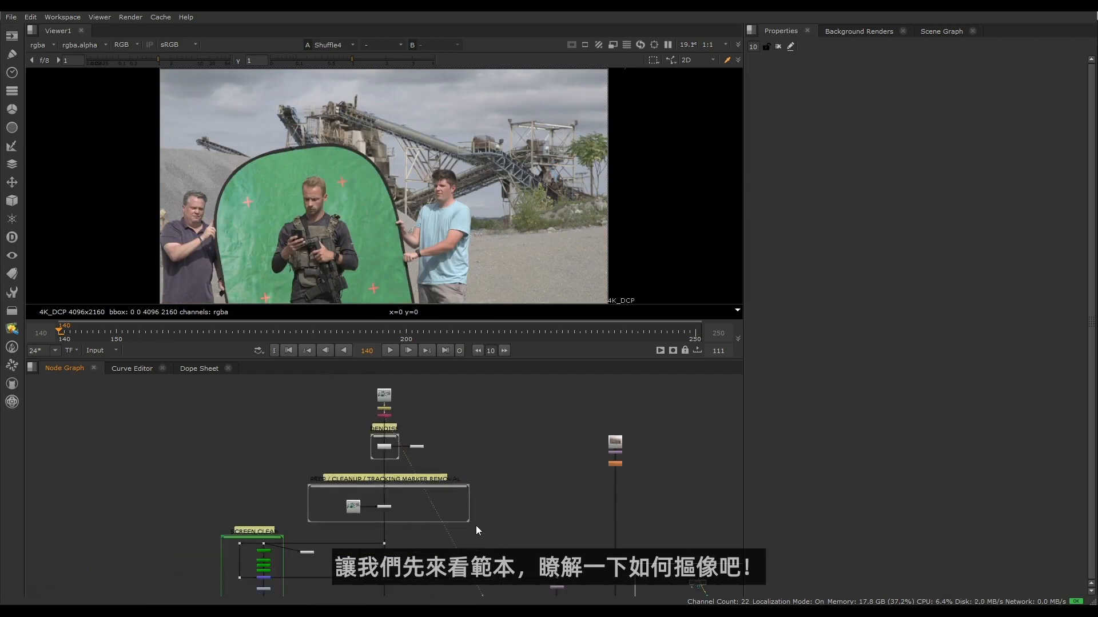
- Examine the template's screen clean, garbage matte, core key, edge key, despill and additive keyer sections
{"action": "scroll", "coordinate": [476, 527], "scroll_direction": "down", "scroll_amount": 3}
{"action": "middle_click_drag", "start_coordinate": [449, 535], "coordinate": [448, 467]}
{"action": "scroll", "coordinate": [243, 404], "scroll_direction": "up", "scroll_amount": 5}
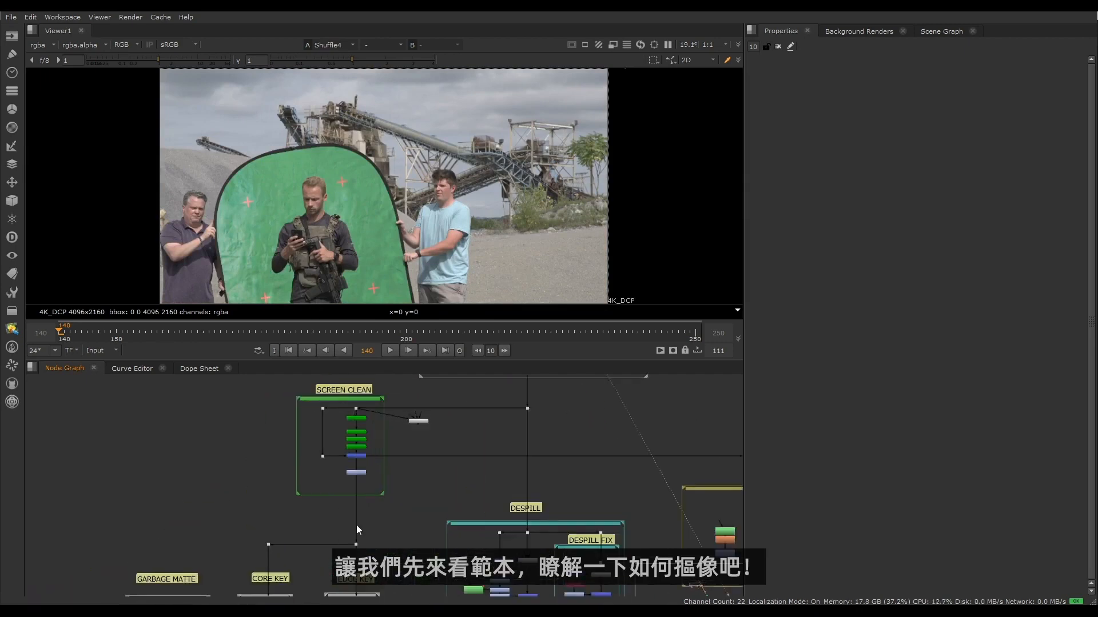
{"action": "middle_click_drag", "start_coordinate": [411, 560], "coordinate": [430, 475]}
{"action": "middle_click_drag", "start_coordinate": [533, 489], "coordinate": [202, 531]}
{"action": "middle_click_drag", "start_coordinate": [380, 528], "coordinate": [361, 358]}
{"action": "middle_click_drag", "start_coordinate": [490, 536], "coordinate": [528, 614]}
{"action": "scroll", "coordinate": [258, 448], "scroll_direction": "down", "scroll_amount": 4}
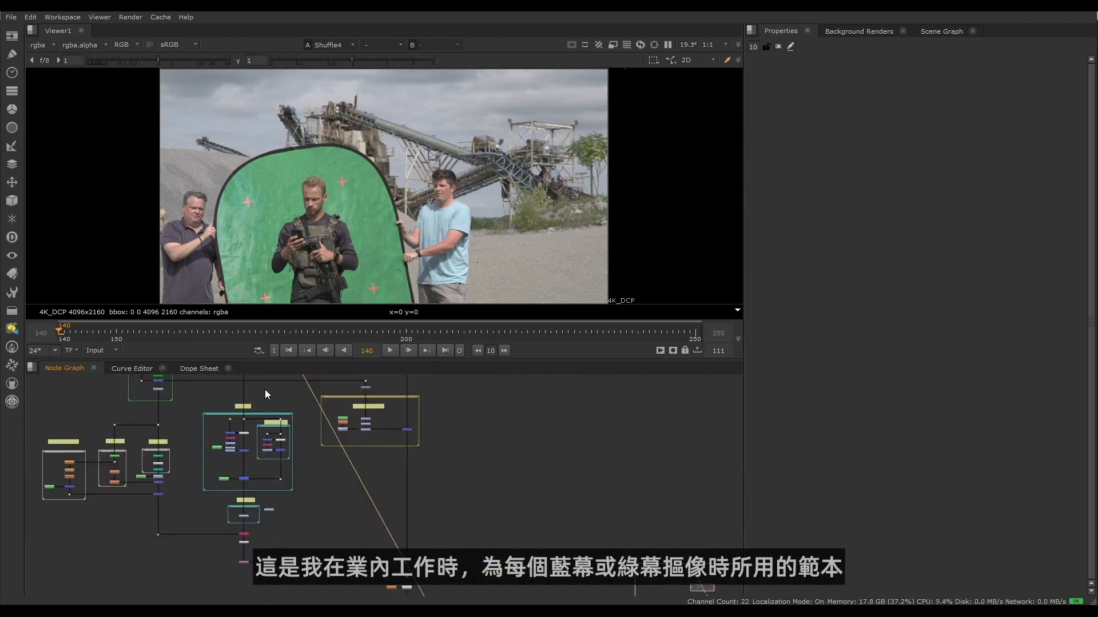
{"action": "middle_click_drag", "start_coordinate": [265, 391], "coordinate": [368, 583]}
{"action": "scroll", "coordinate": [351, 543], "scroll_direction": "up", "scroll_amount": 2}
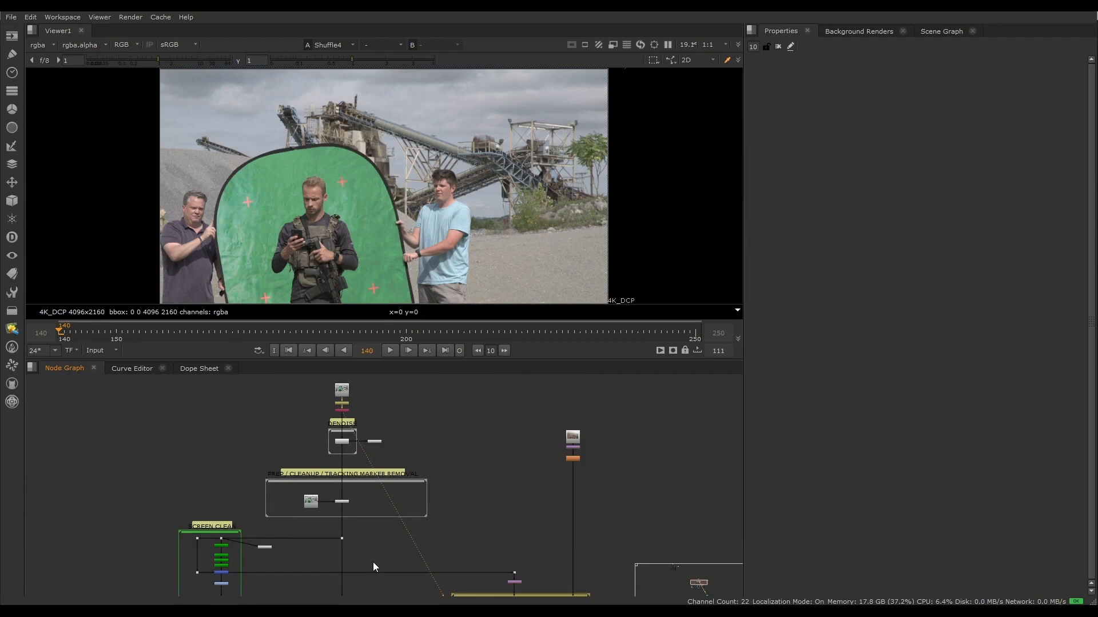
- Look over the plate preparation sections and bring the DENOISE backdrop into close view
{"action": "scroll", "coordinate": [365, 454], "scroll_direction": "up", "scroll_amount": 3}
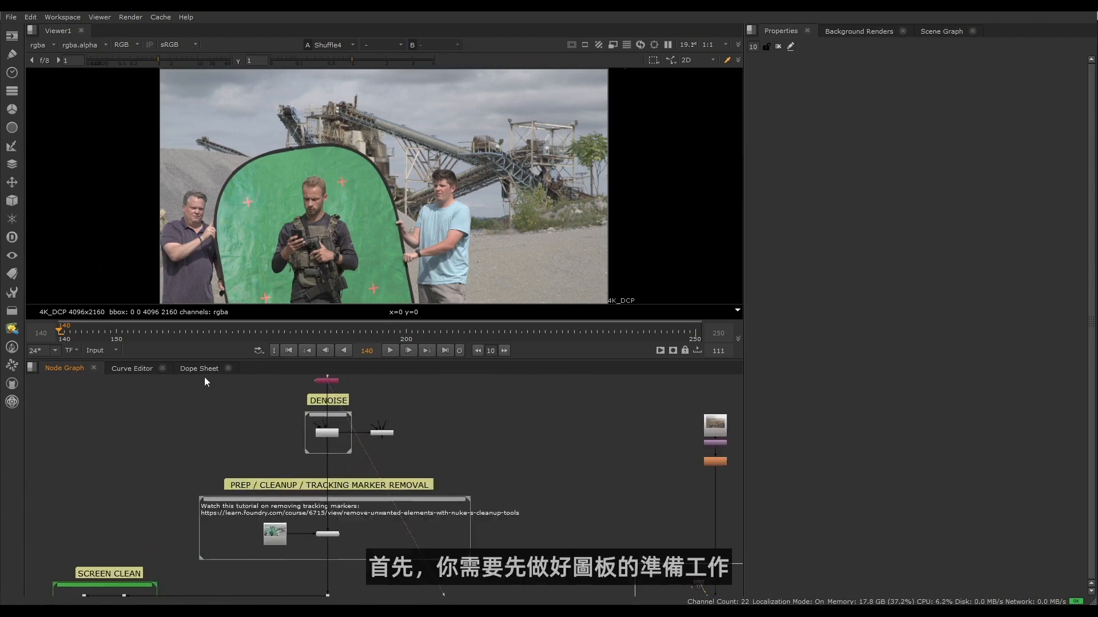
{"action": "left_click_drag", "start_coordinate": [354, 496], "coordinate": [507, 567]}
{"action": "left_click", "coordinate": [543, 523]}
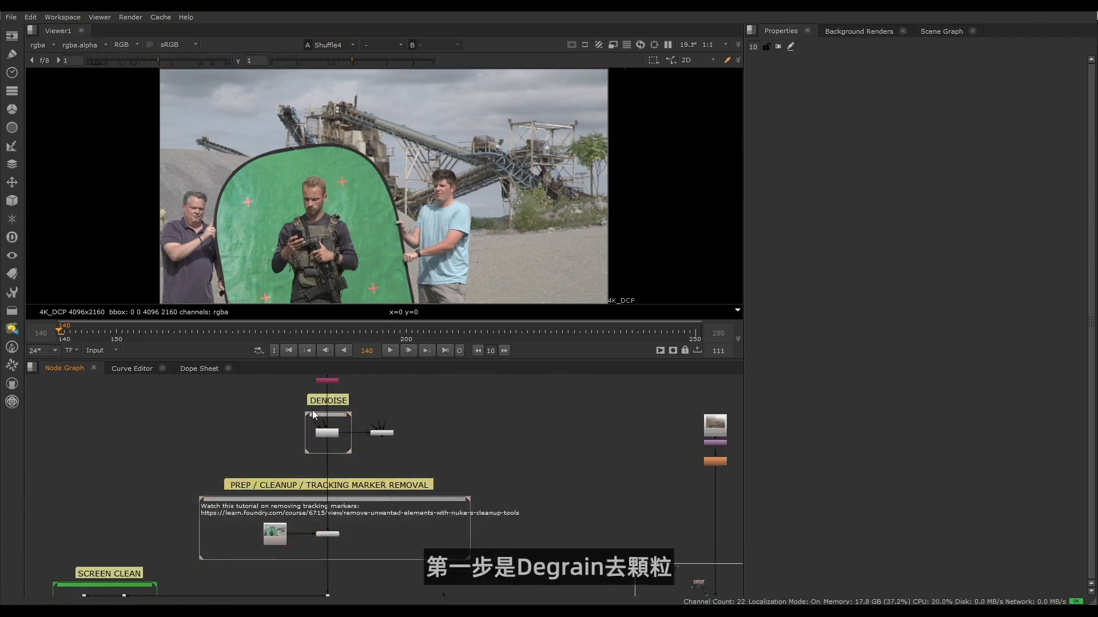
{"action": "scroll", "coordinate": [337, 406], "scroll_direction": "up", "scroll_amount": 4}
{"action": "middle_click_drag", "start_coordinate": [340, 409], "coordinate": [336, 458]}
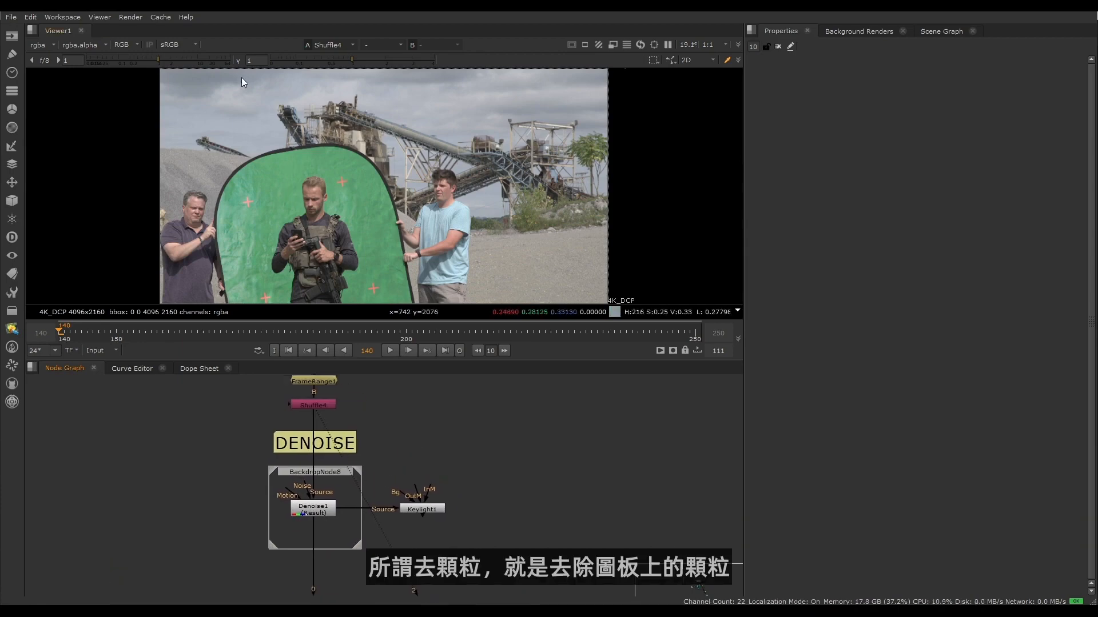
- Play the plate magnified on the sky with the viewer gamma lowered to 0.54 to inspect the grain
{"action": "scroll", "coordinate": [226, 106], "scroll_direction": "up", "scroll_amount": 4}
{"action": "scroll", "coordinate": [272, 223], "scroll_direction": "up", "scroll_amount": 5}
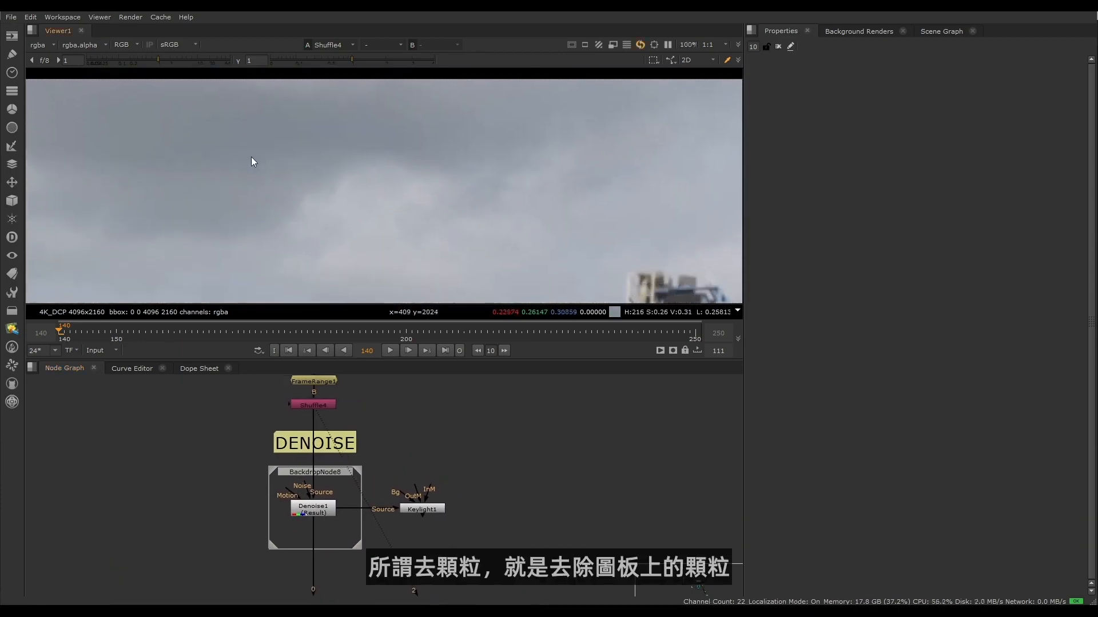
{"action": "scroll", "coordinate": [276, 175], "scroll_direction": "up", "scroll_amount": 3}
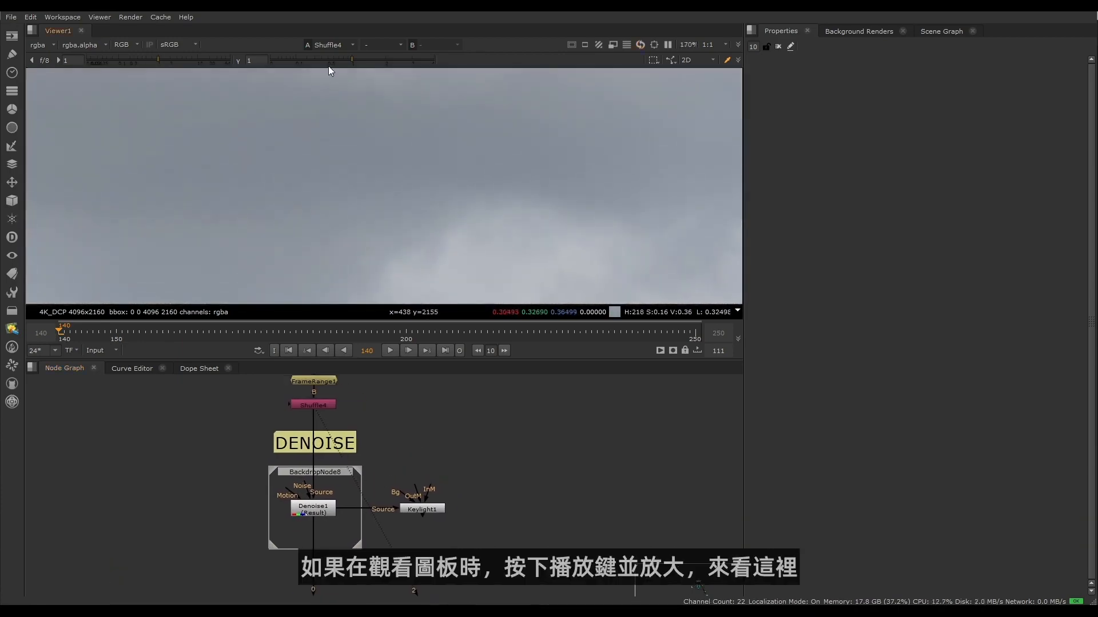
{"action": "left_click", "coordinate": [327, 59]}
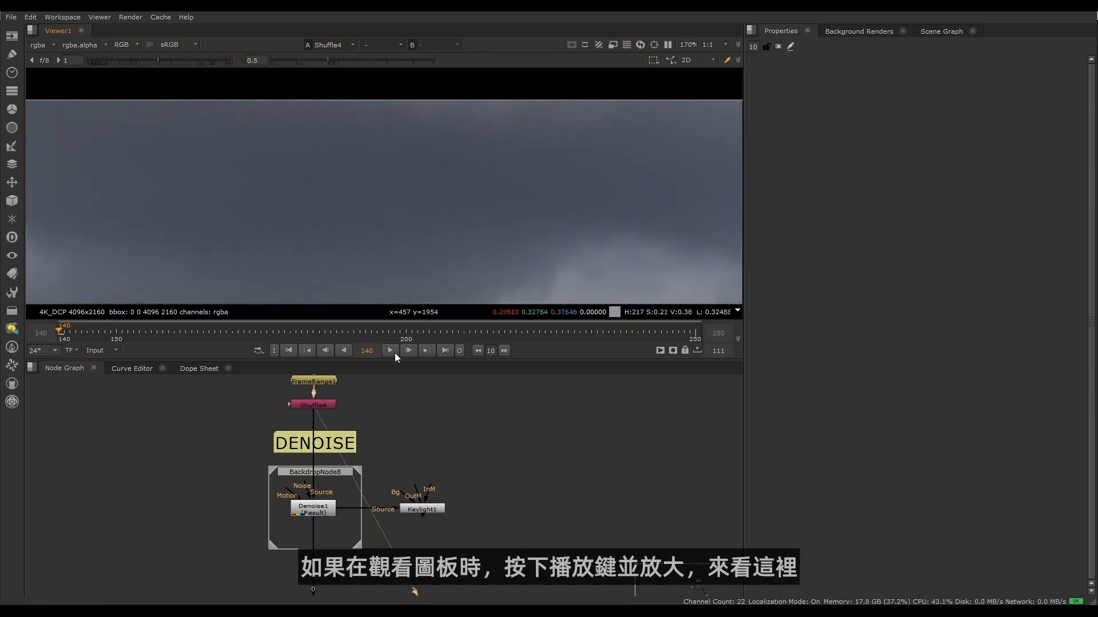
{"action": "left_click", "coordinate": [391, 351]}
{"action": "scroll", "coordinate": [304, 235], "scroll_direction": "up", "scroll_amount": 5}
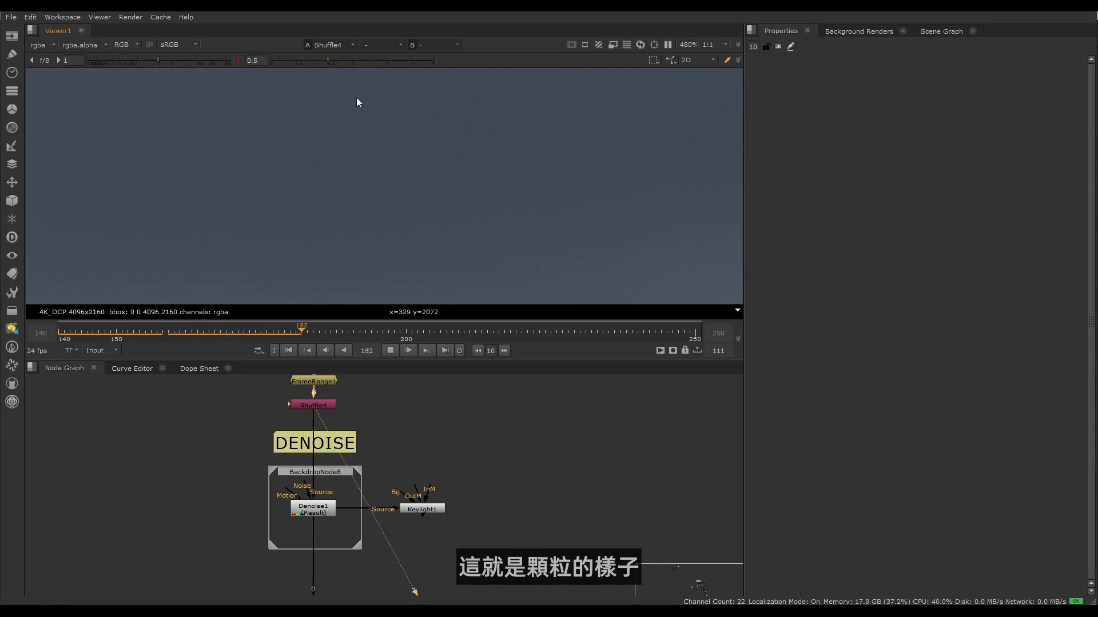
{"action": "left_click_drag", "start_coordinate": [318, 60], "coordinate": [329, 64]}
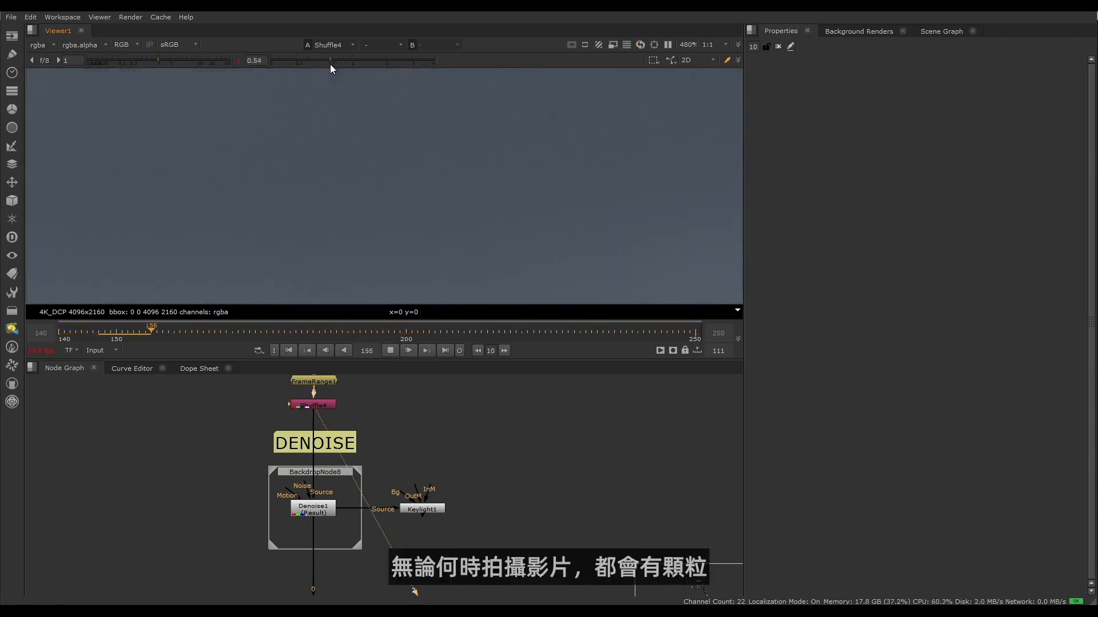
{"action": "scroll", "coordinate": [333, 198], "scroll_direction": "up", "scroll_amount": 2}
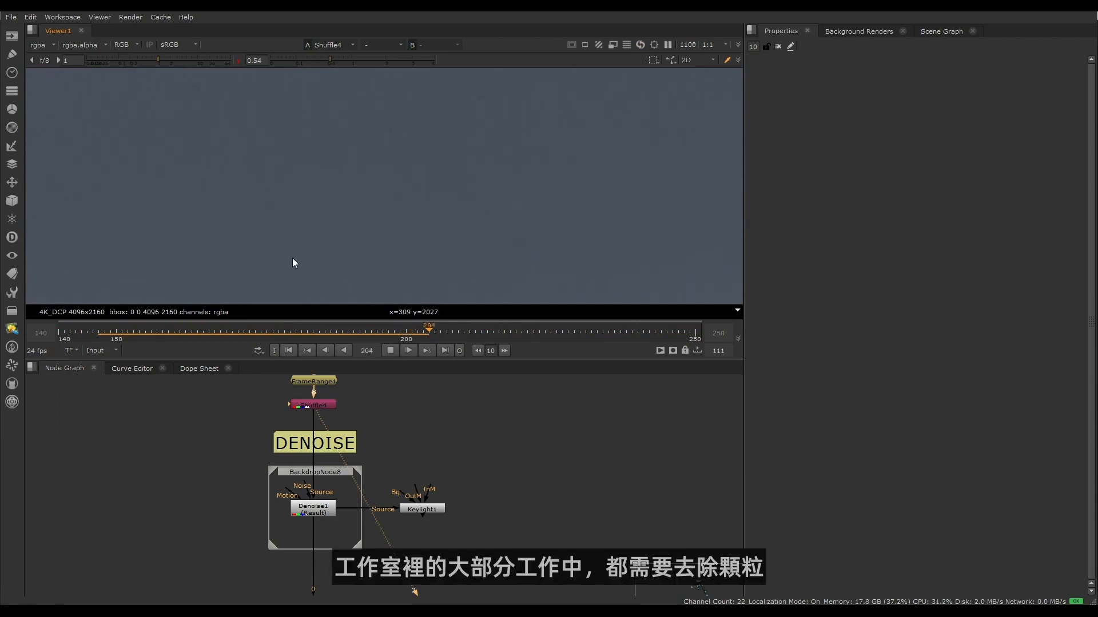
{"action": "scroll", "coordinate": [289, 201], "scroll_direction": "down", "scroll_amount": 4}
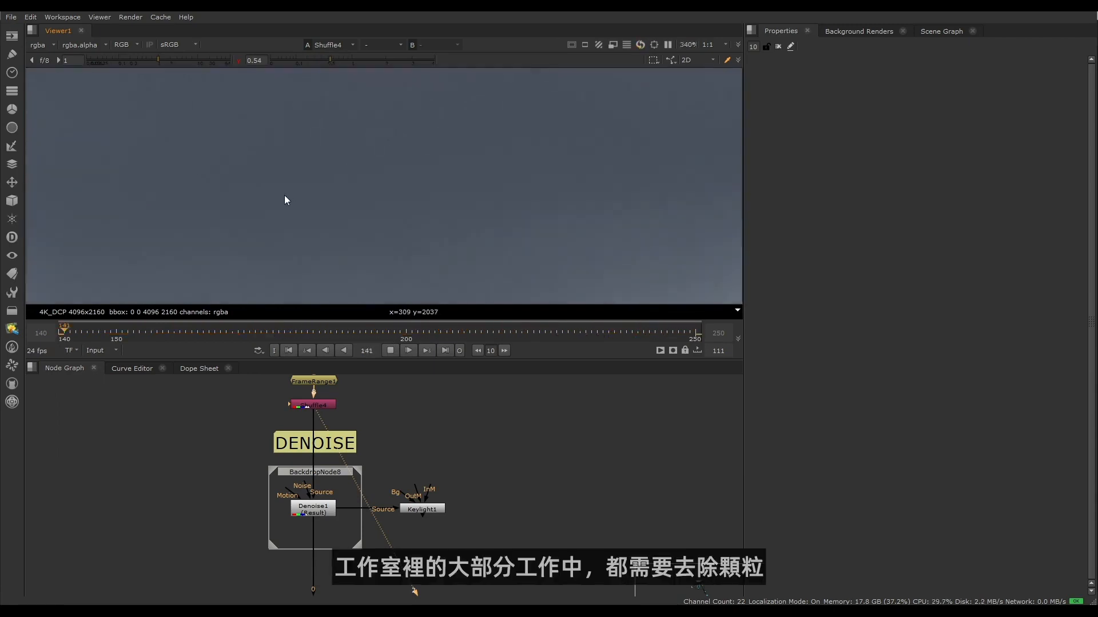
- View the output of the Denoise1 node to inspect the degrained sky
{"action": "left_click", "coordinate": [320, 513]}
{"action": "key", "text": "2"}
{"action": "left_click", "coordinate": [357, 527]}
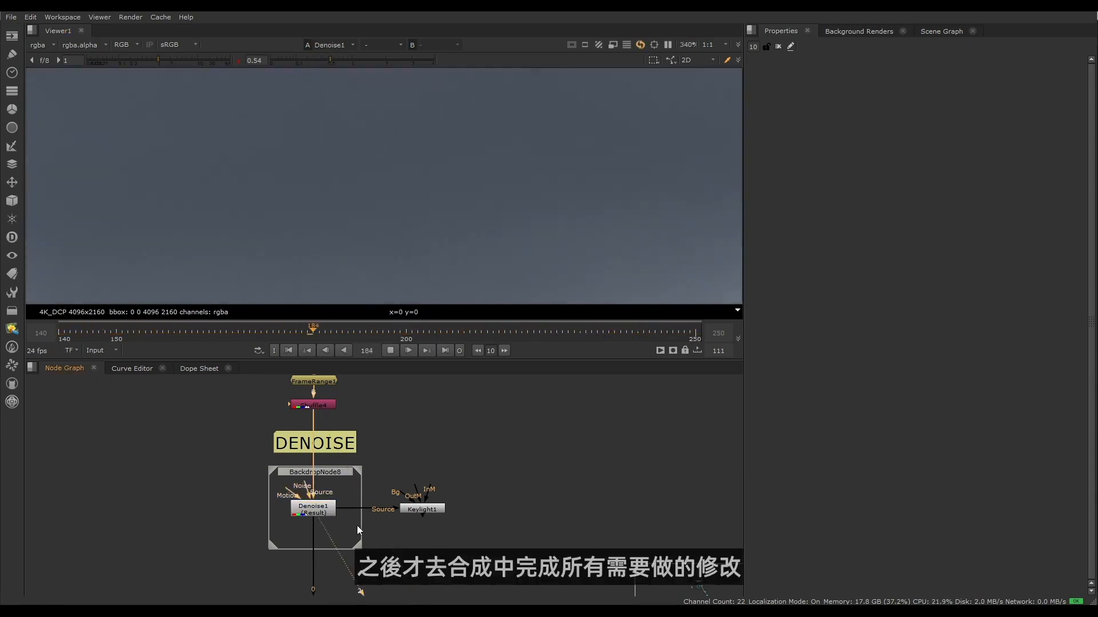
- Locate the REGRAIN section near the end of the node graph, above the write node
{"action": "scroll", "coordinate": [372, 497], "scroll_direction": "down", "scroll_amount": 5}
{"action": "scroll", "coordinate": [376, 528], "scroll_direction": "down", "scroll_amount": 3}
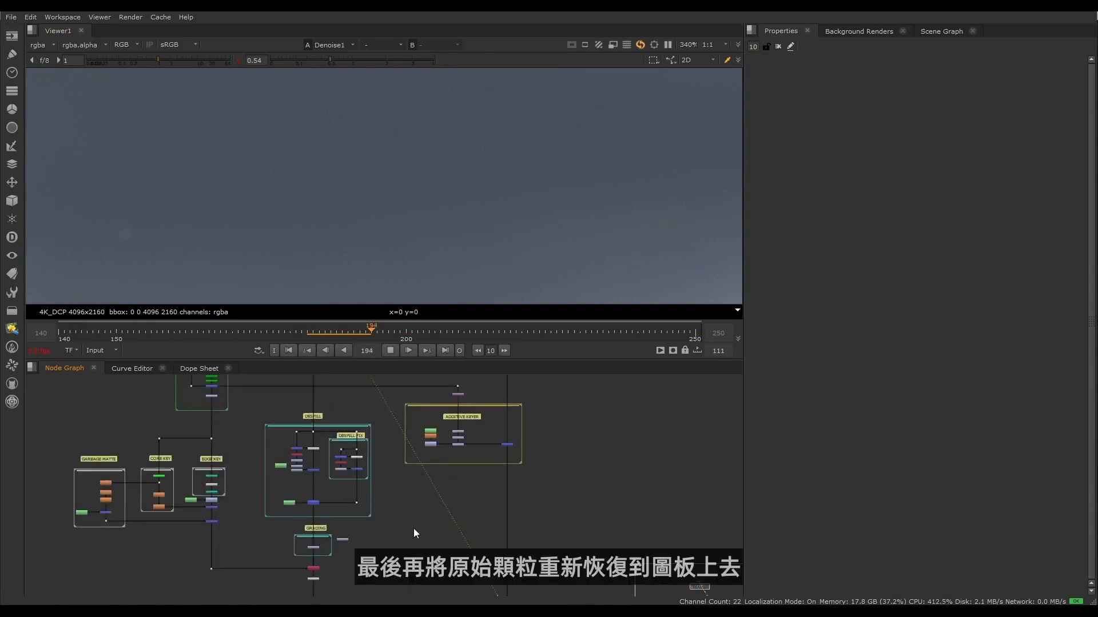
{"action": "scroll", "coordinate": [509, 540], "scroll_direction": "down", "scroll_amount": 2}
{"action": "middle_click_drag", "start_coordinate": [509, 538], "coordinate": [445, 449]}
{"action": "scroll", "coordinate": [390, 488], "scroll_direction": "up", "scroll_amount": 5}
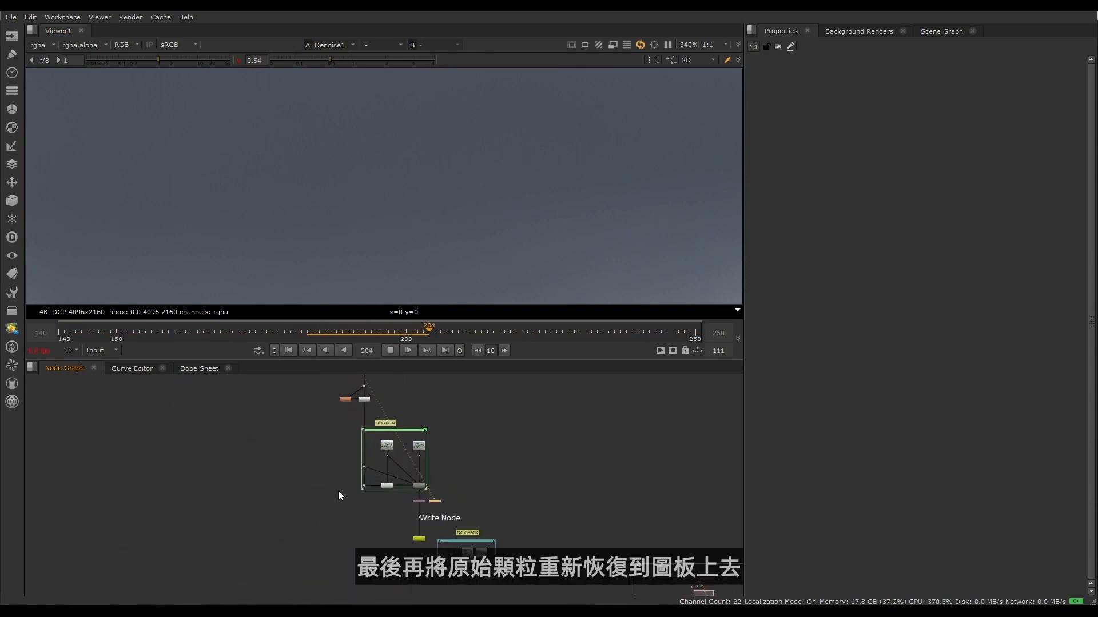
- Stop the playback, frame the whole plate and reset the viewer gamma to 1
{"action": "left_click", "coordinate": [390, 350]}
{"action": "scroll", "coordinate": [302, 233], "scroll_direction": "down", "scroll_amount": 8}
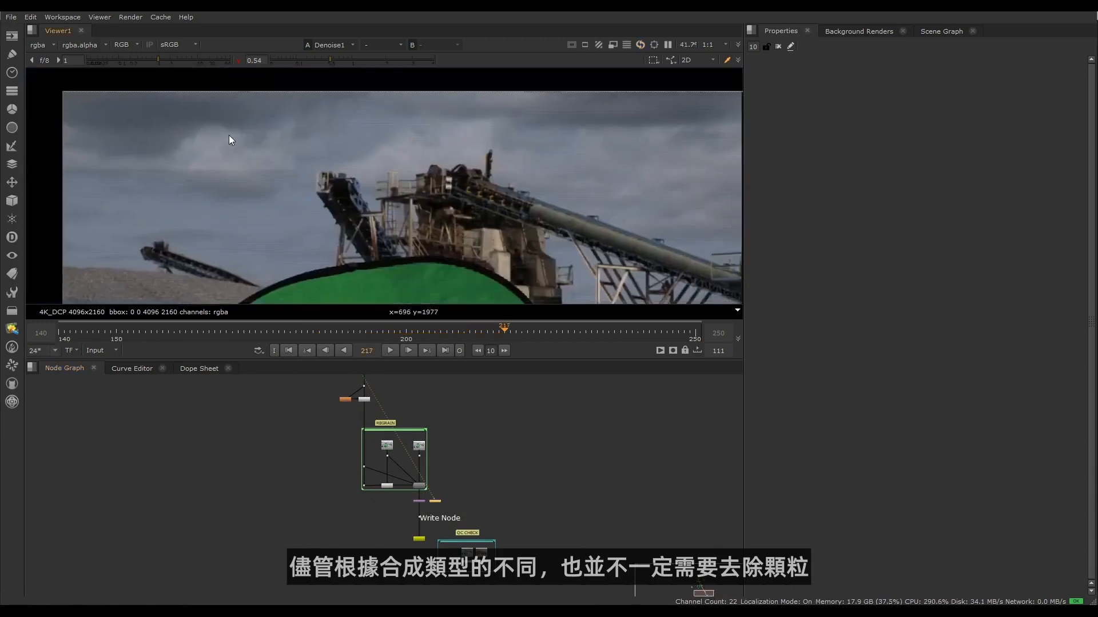
{"action": "scroll", "coordinate": [302, 152], "scroll_direction": "down", "scroll_amount": 3}
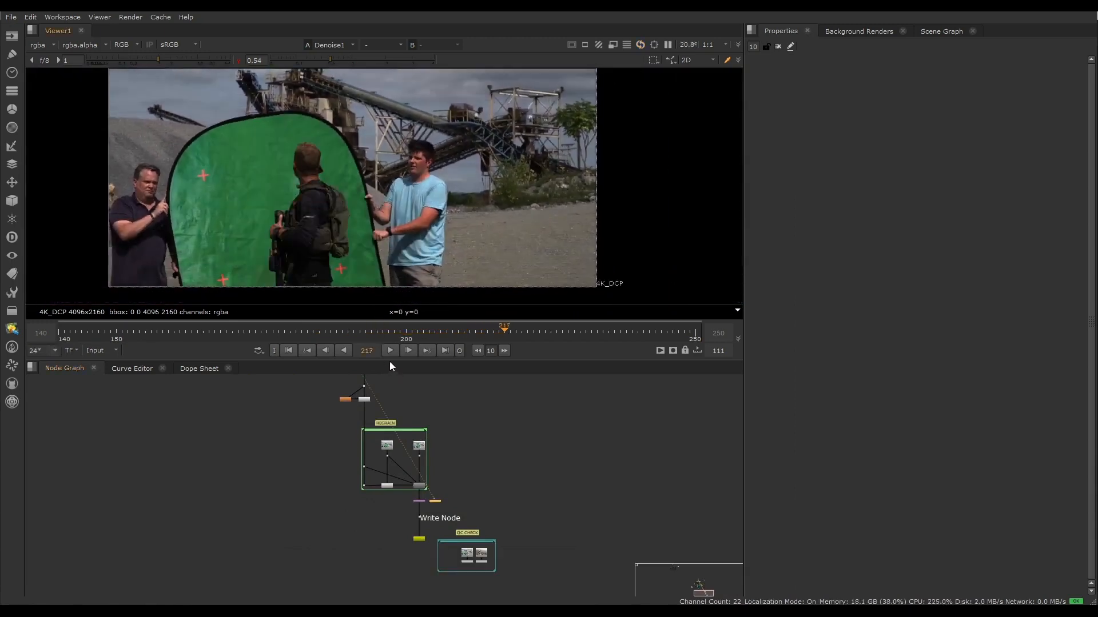
{"action": "left_click", "coordinate": [353, 61]}
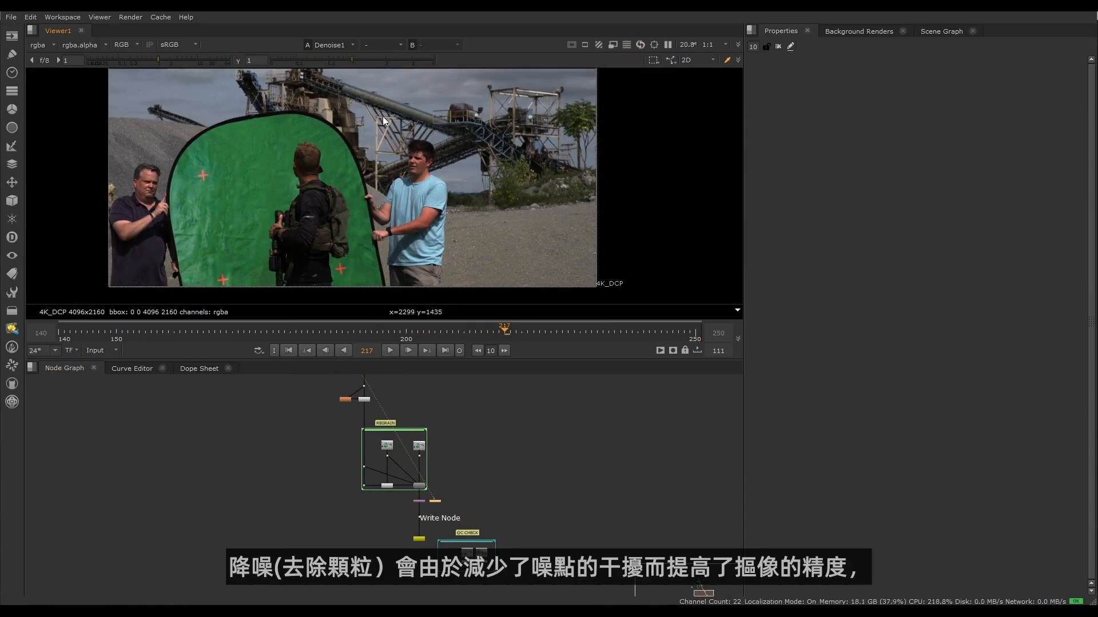
- Play the denoised plate while reviewing the graph from the DENOISE section down to the keying sections
{"action": "left_click", "coordinate": [391, 350]}
{"action": "scroll", "coordinate": [306, 458], "scroll_direction": "down", "scroll_amount": 5}
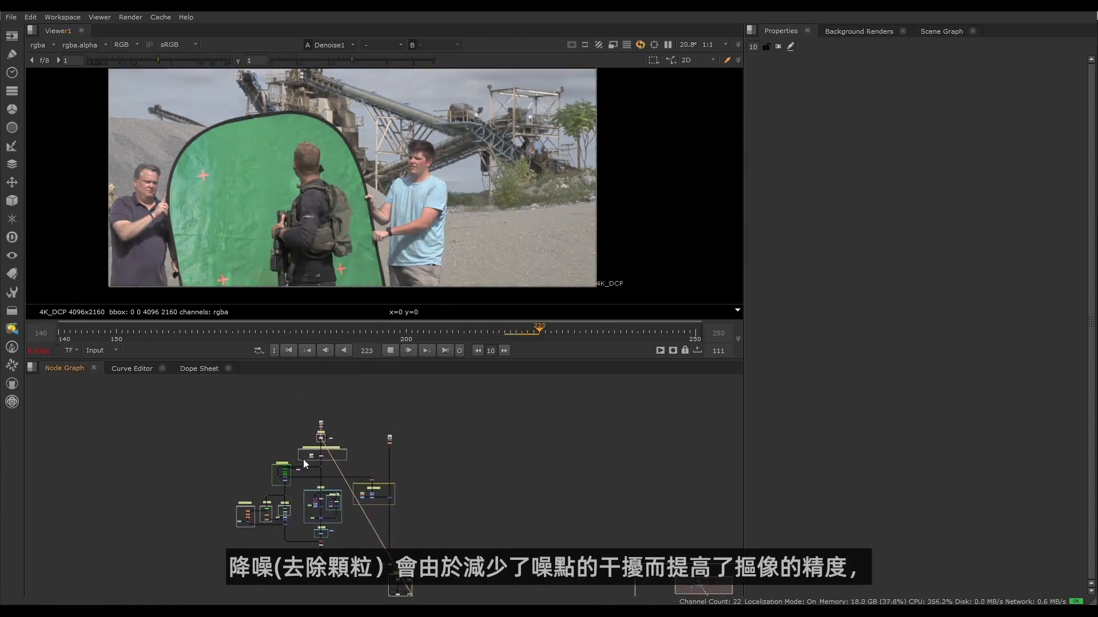
{"action": "scroll", "coordinate": [304, 458], "scroll_direction": "up", "scroll_amount": 8}
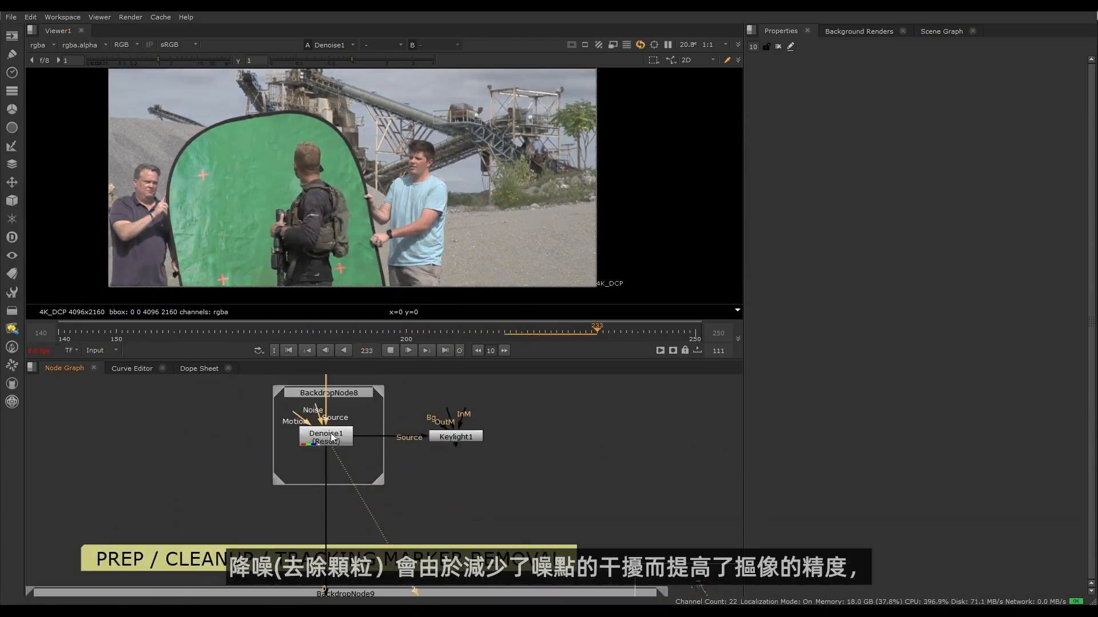
{"action": "scroll", "coordinate": [330, 440], "scroll_direction": "down", "scroll_amount": 6}
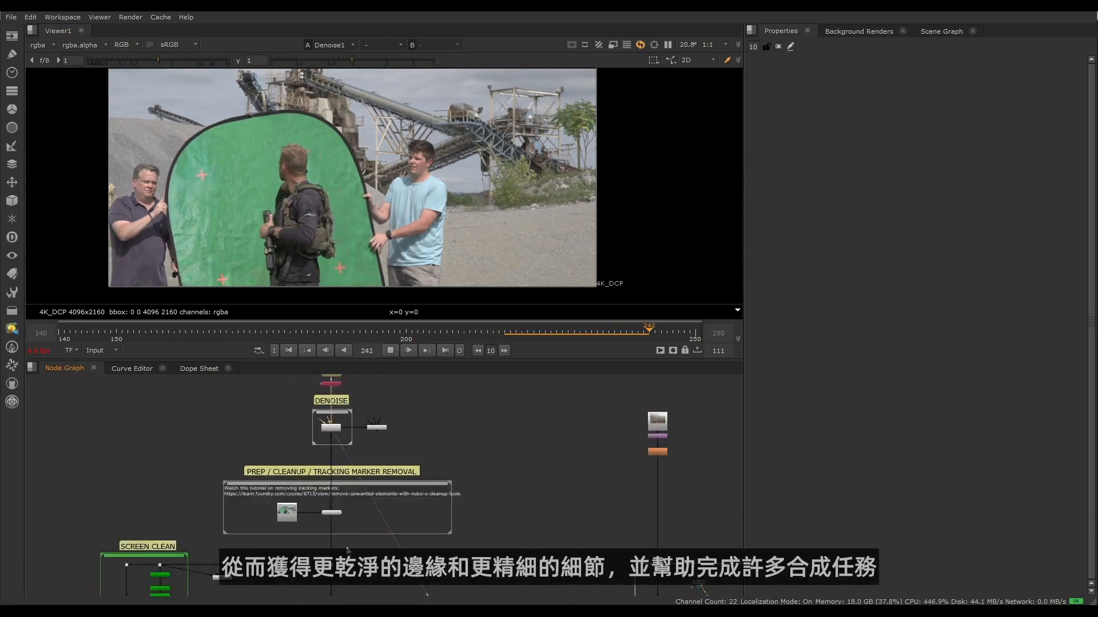
{"action": "middle_click_drag", "start_coordinate": [346, 551], "coordinate": [363, 456]}
{"action": "scroll", "coordinate": [362, 456], "scroll_direction": "down", "scroll_amount": 3}
{"action": "middle_click_drag", "start_coordinate": [397, 521], "coordinate": [387, 469]}
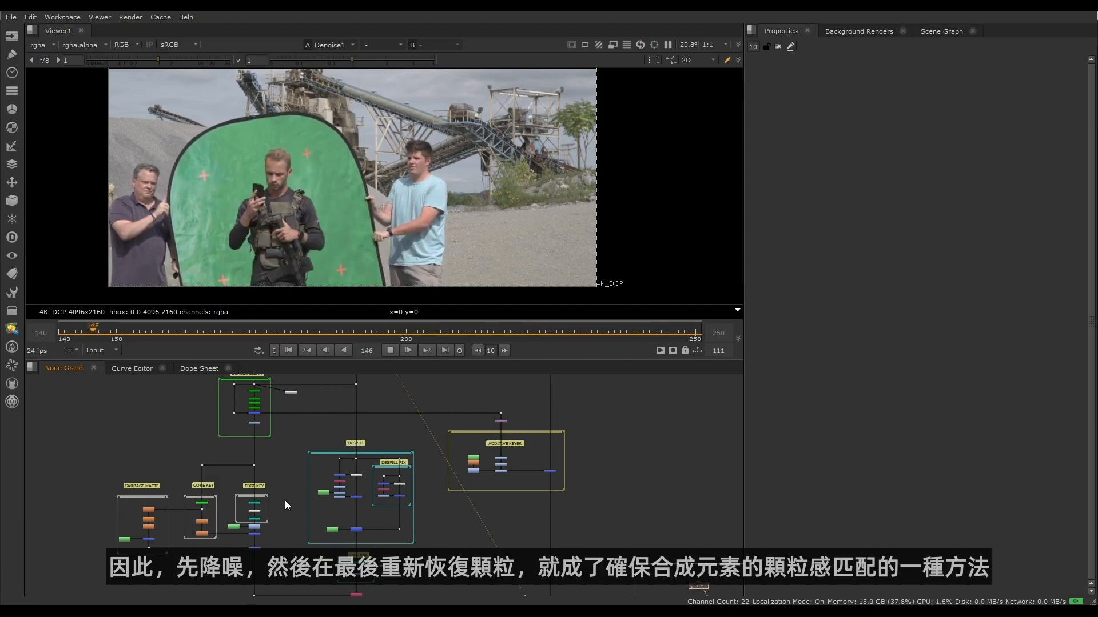
- Examine the REGRAIN section above the write node, including its denoised input and grain plate input
{"action": "scroll", "coordinate": [283, 500], "scroll_direction": "down", "scroll_amount": 6}
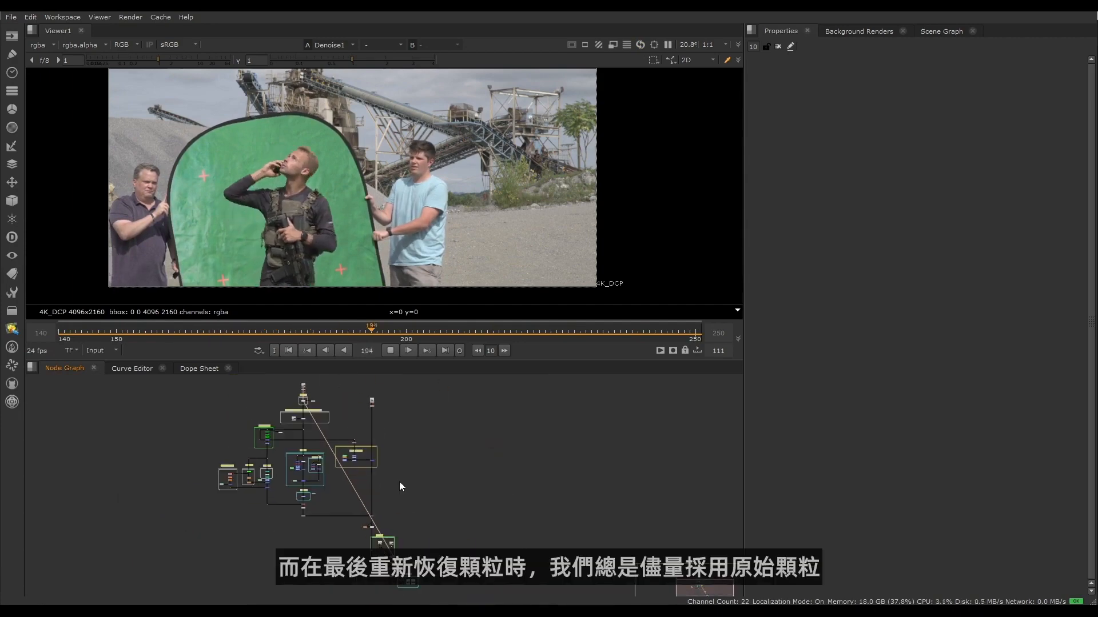
{"action": "scroll", "coordinate": [362, 491], "scroll_direction": "up", "scroll_amount": 8}
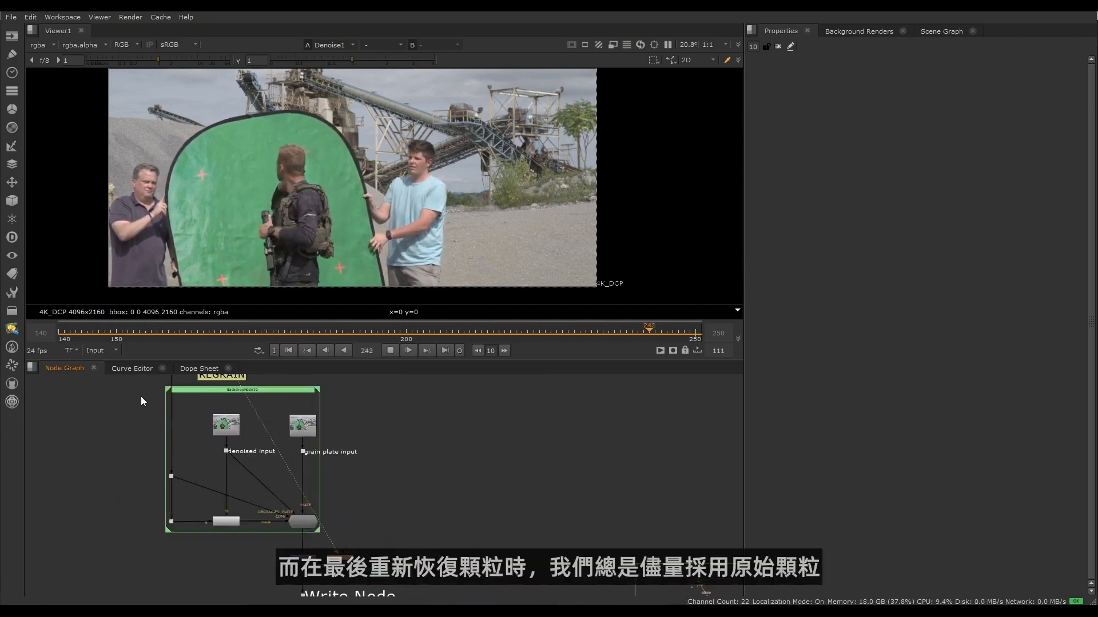
{"action": "middle_click_drag", "start_coordinate": [141, 396], "coordinate": [159, 447]}
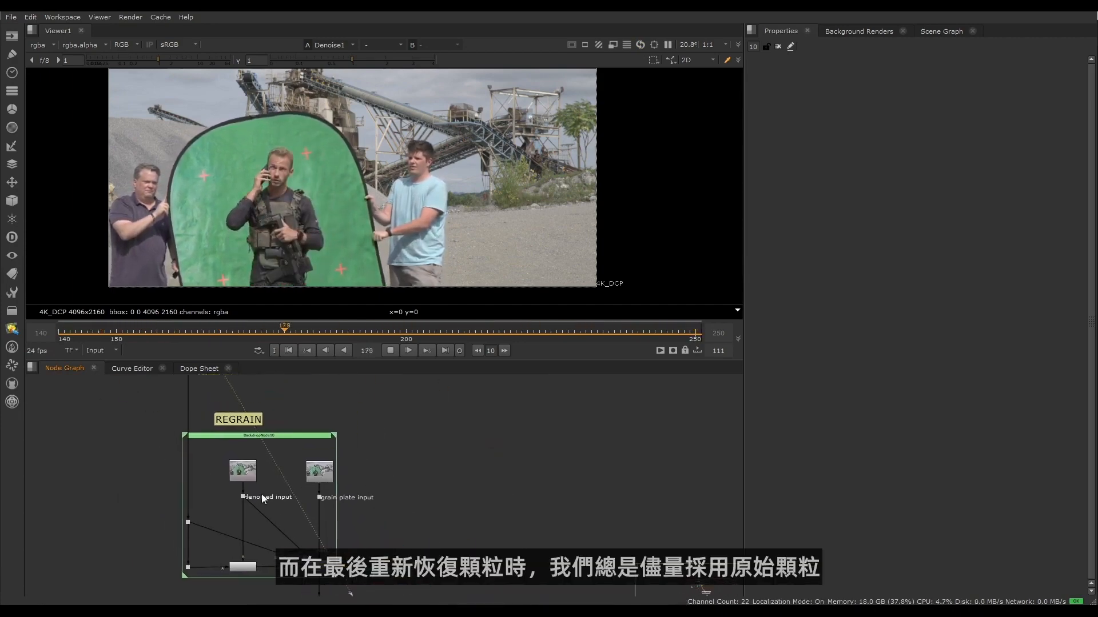
{"action": "scroll", "coordinate": [300, 438], "scroll_direction": "down", "scroll_amount": 5}
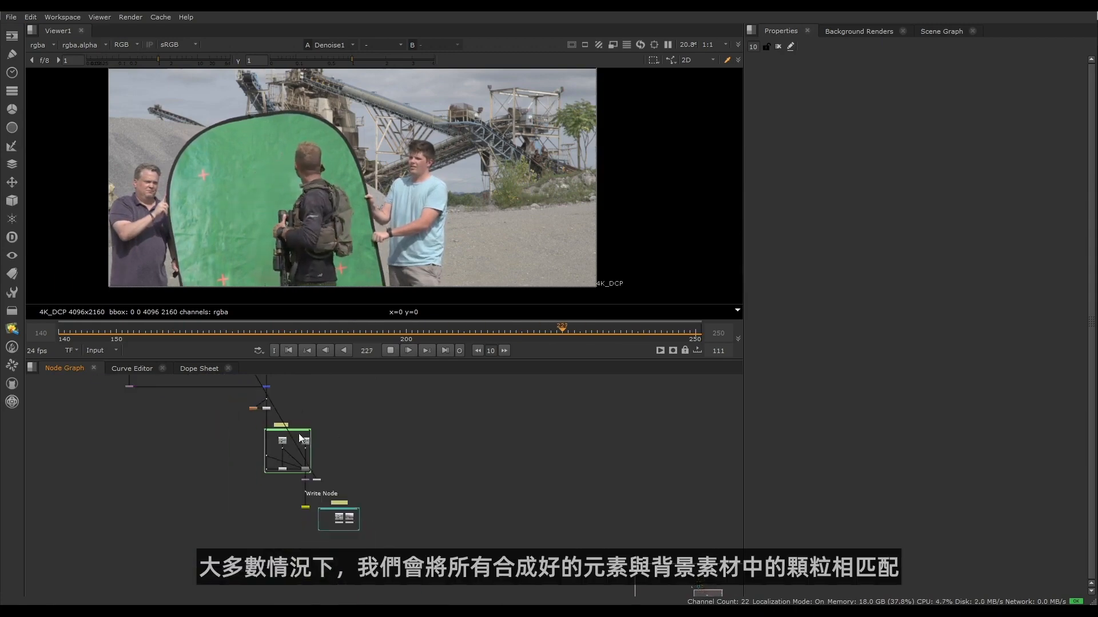
- Locate the background branch of the node graph and view the desert image through the Defocus1 node
{"action": "middle_click_drag", "start_coordinate": [299, 439], "coordinate": [325, 604]}
{"action": "middle_click_drag", "start_coordinate": [289, 410], "coordinate": [302, 543]}
{"action": "scroll", "coordinate": [302, 498], "scroll_direction": "up", "scroll_amount": 6}
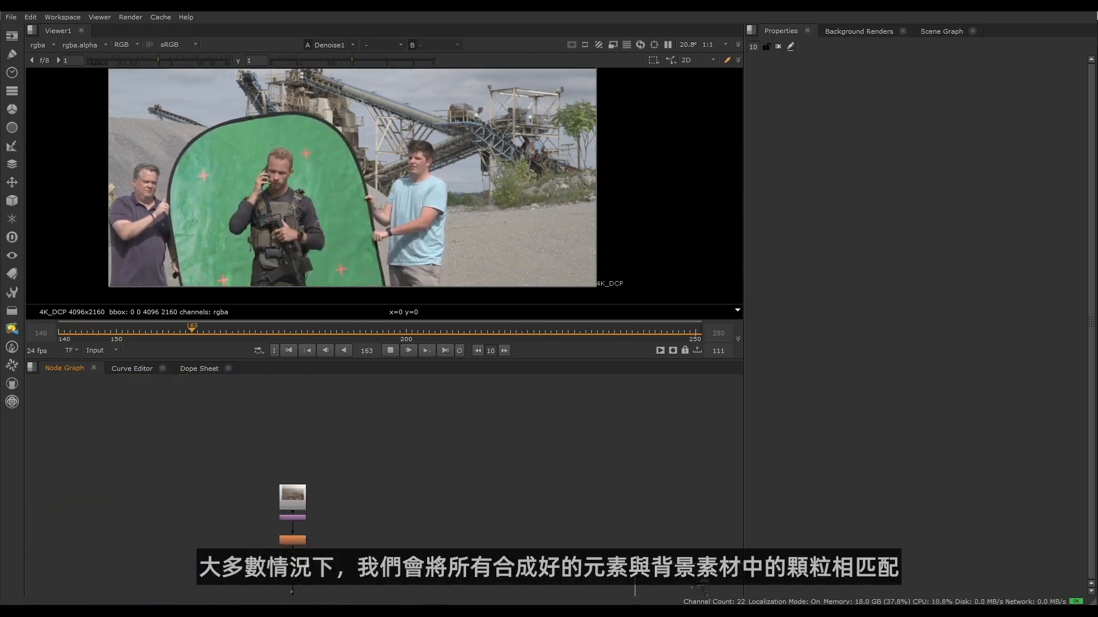
{"action": "left_click", "coordinate": [291, 541]}
{"action": "key", "text": "1"}
{"action": "left_click", "coordinate": [290, 401]}
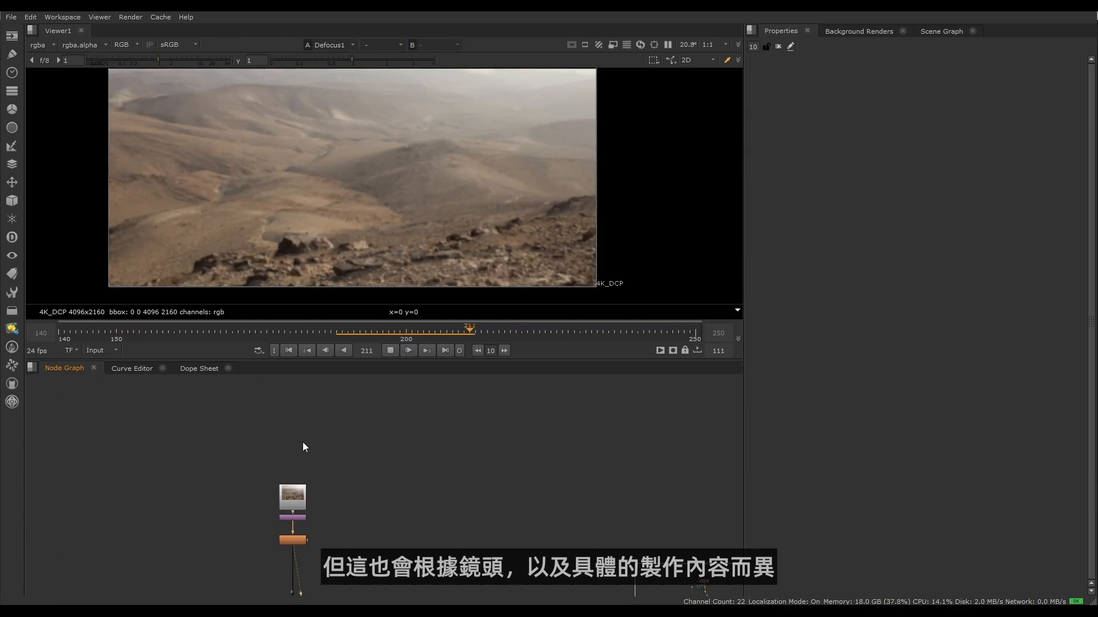
- Inspect the hazy sky and distant hills of the desert background up close for grain
{"action": "middle_click_drag", "start_coordinate": [303, 447], "coordinate": [332, 423]}
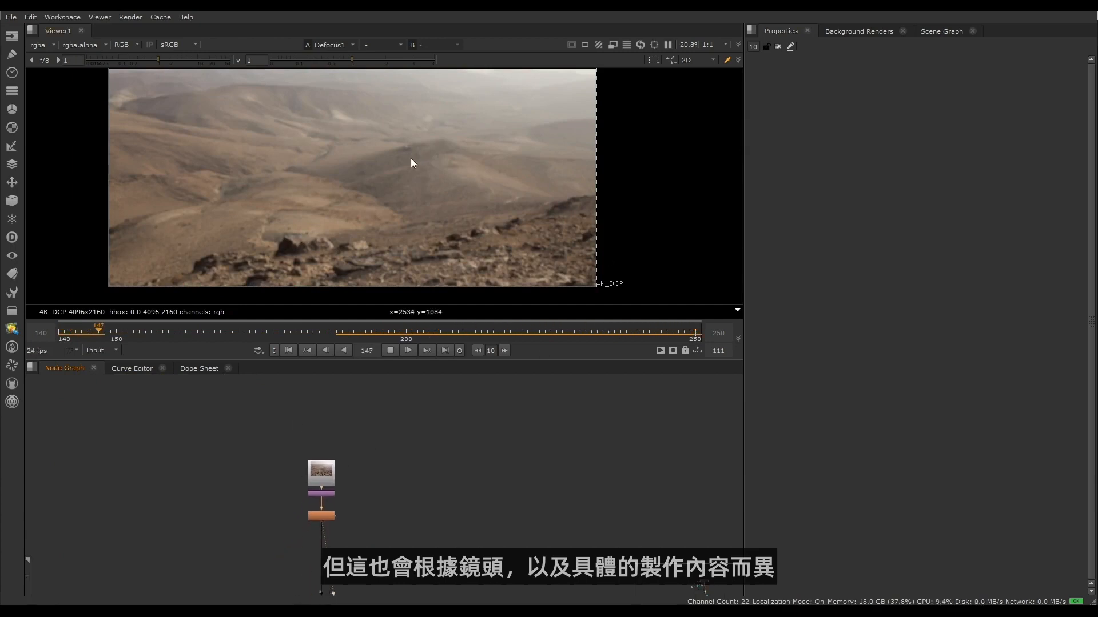
{"action": "scroll", "coordinate": [209, 131], "scroll_direction": "up", "scroll_amount": 5}
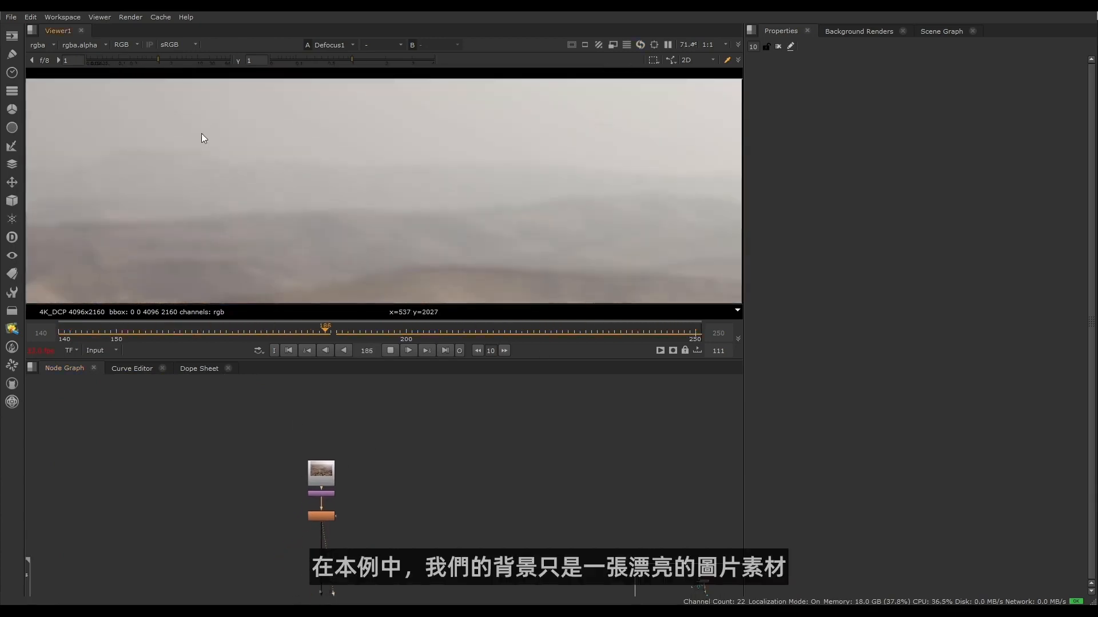
{"action": "scroll", "coordinate": [202, 133], "scroll_direction": "down", "scroll_amount": 4}
{"action": "middle_click_drag", "start_coordinate": [249, 157], "coordinate": [219, 231]}
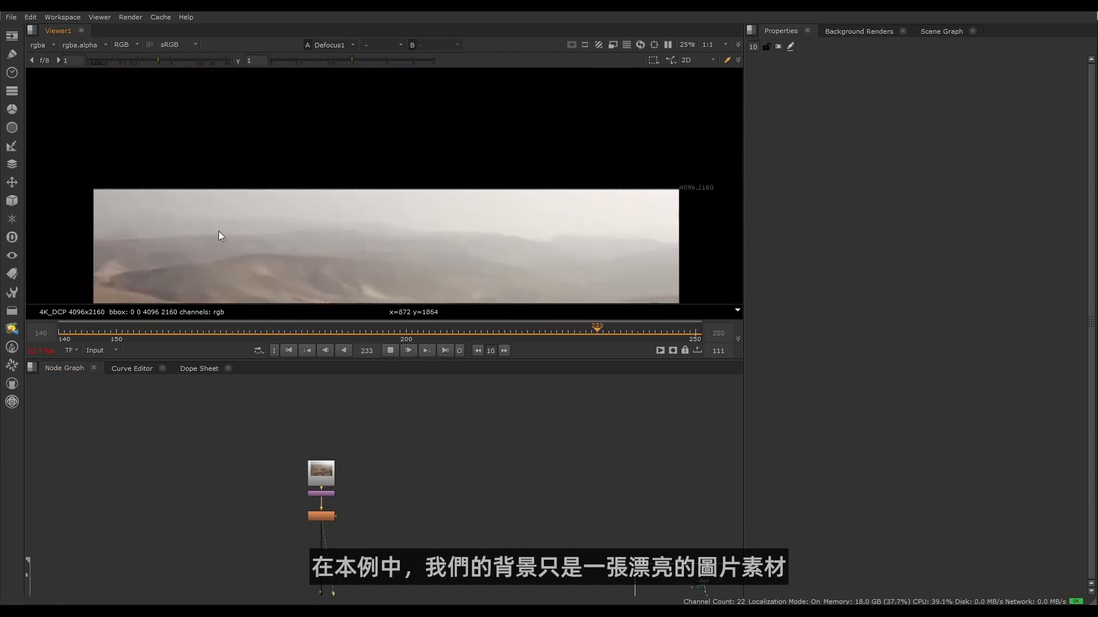
{"action": "scroll", "coordinate": [222, 233], "scroll_direction": "up", "scroll_amount": 5}
{"action": "scroll", "coordinate": [238, 218], "scroll_direction": "down", "scroll_amount": 3}
- View the Read3 plate from the PREP / CLEANUP / TRACKING MARKER REMOVAL section with the whole image in frame
{"action": "middle_click_drag", "start_coordinate": [121, 594], "coordinate": [282, 471]}
{"action": "scroll", "coordinate": [210, 482], "scroll_direction": "down", "scroll_amount": 4}
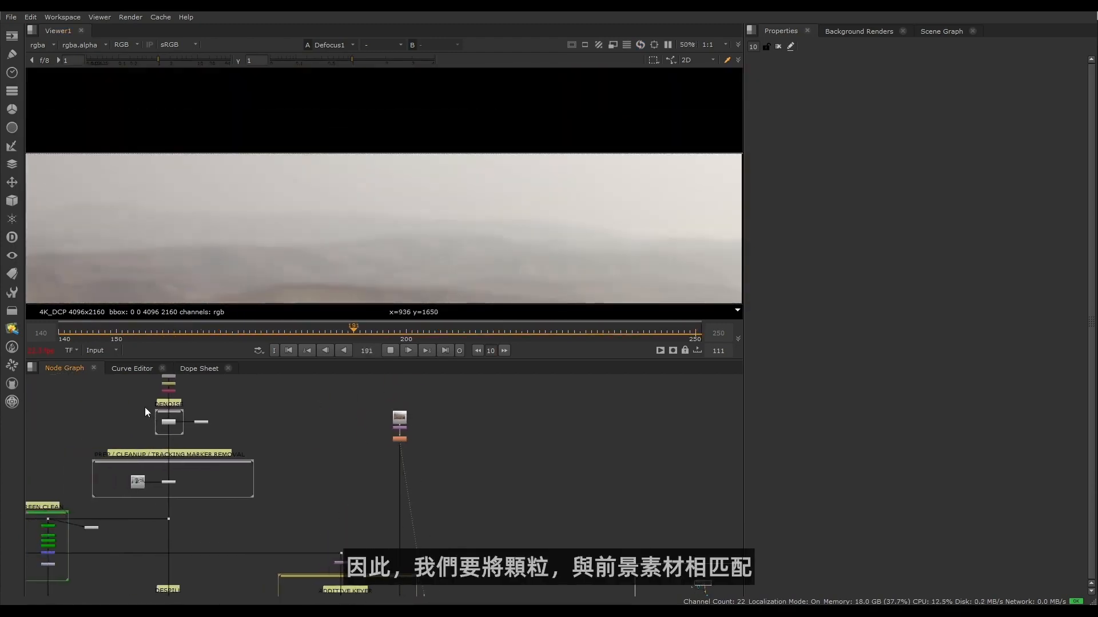
{"action": "left_click", "coordinate": [172, 393]}
{"action": "key", "text": "1"}
{"action": "scroll", "coordinate": [316, 279], "scroll_direction": "down", "scroll_amount": 5}
{"action": "middle_click_drag", "start_coordinate": [374, 200], "coordinate": [328, 101]}
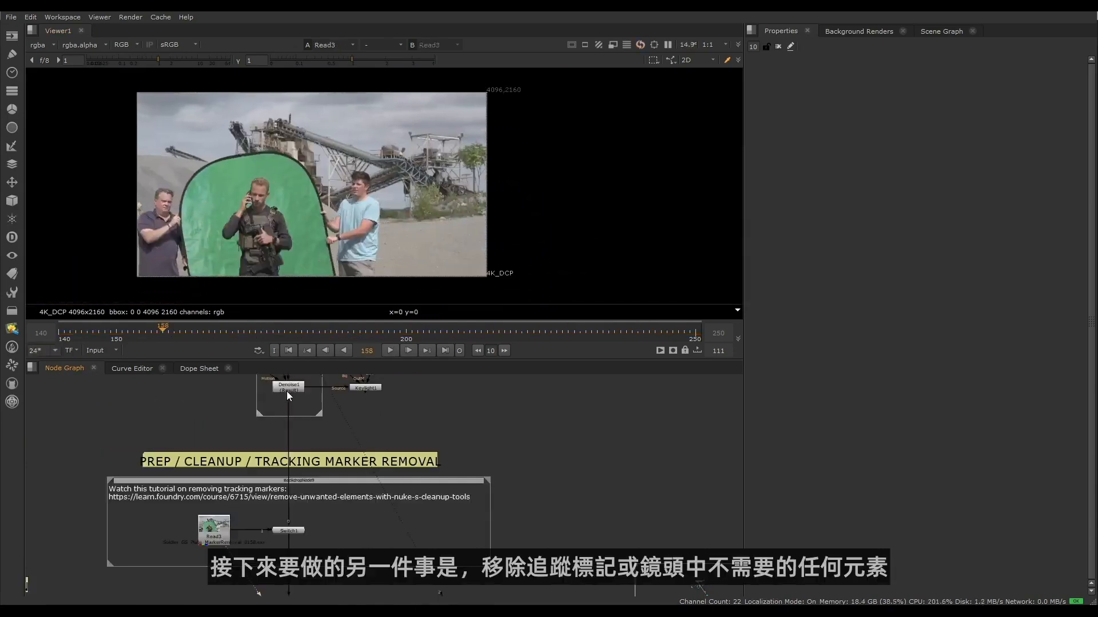
- View the Denoise1 output and examine the tracking markers on the green screen
{"action": "left_click", "coordinate": [286, 392]}
{"action": "key", "text": "1"}
{"action": "scroll", "coordinate": [213, 201], "scroll_direction": "up", "scroll_amount": 4}
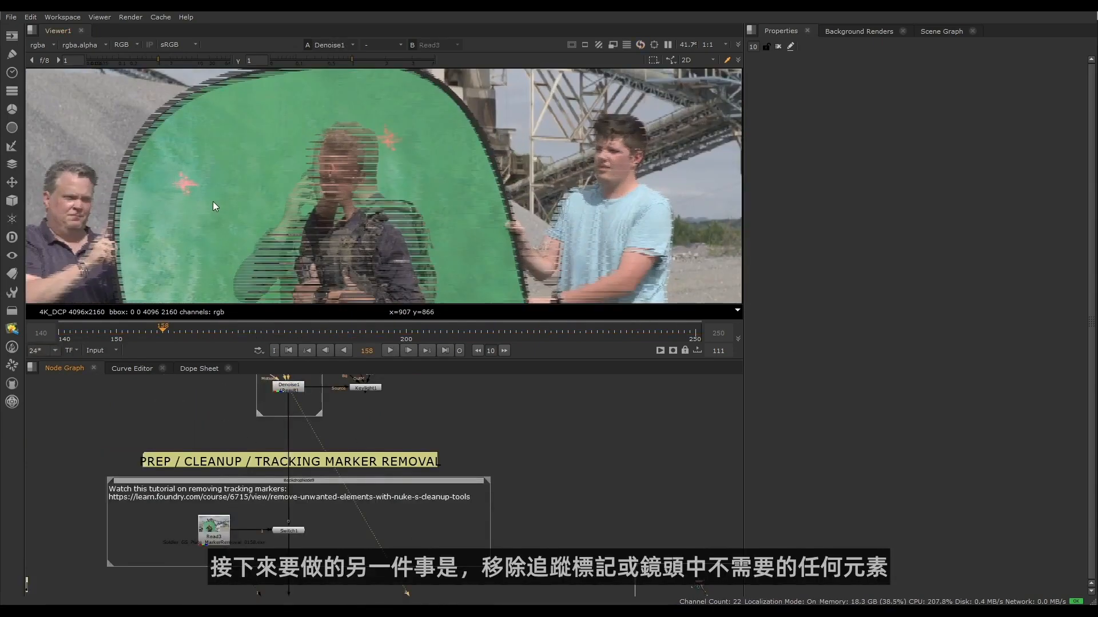
{"action": "scroll", "coordinate": [212, 224], "scroll_direction": "down", "scroll_amount": 2}
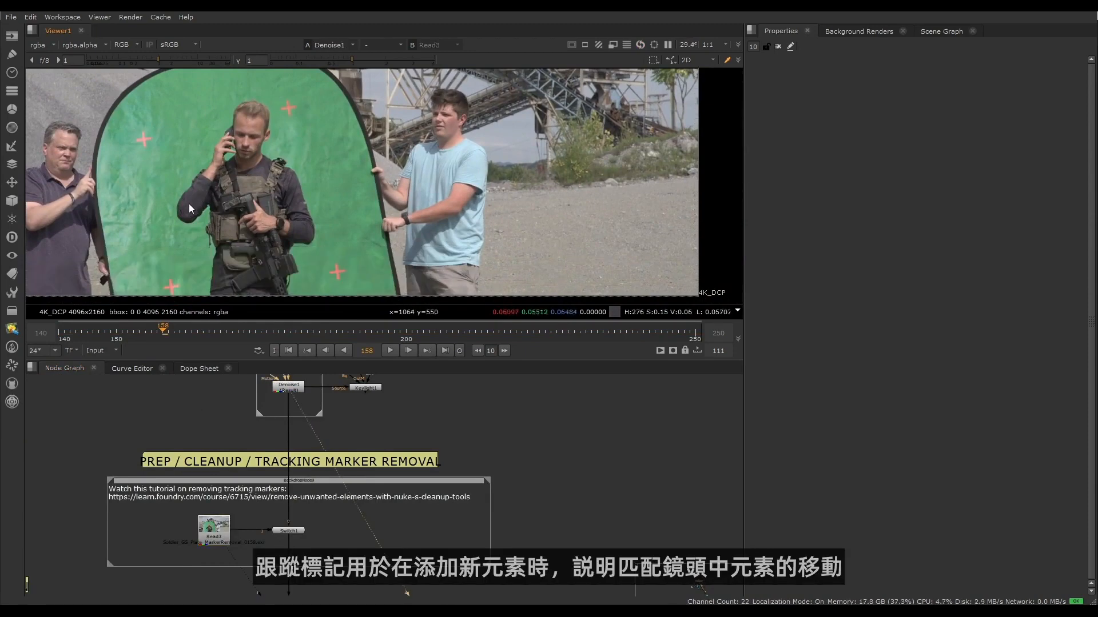
- Locate the tracking nodes in the node graph and open the properties of CameraTracker2
{"action": "scroll", "coordinate": [358, 503], "scroll_direction": "down", "scroll_amount": 5}
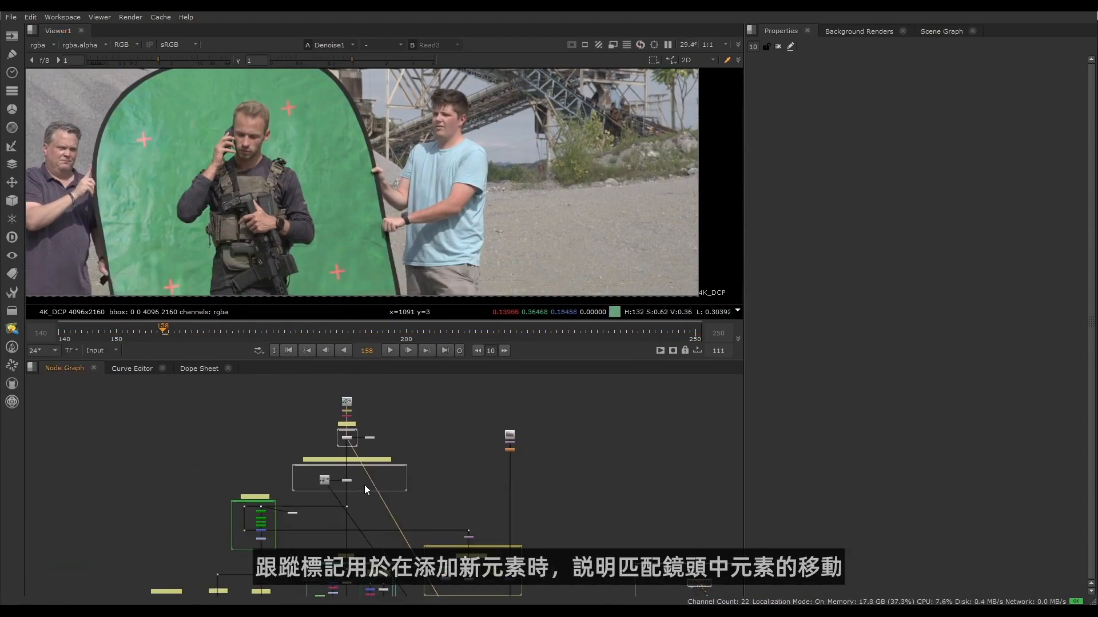
{"action": "scroll", "coordinate": [355, 489], "scroll_direction": "up", "scroll_amount": 4}
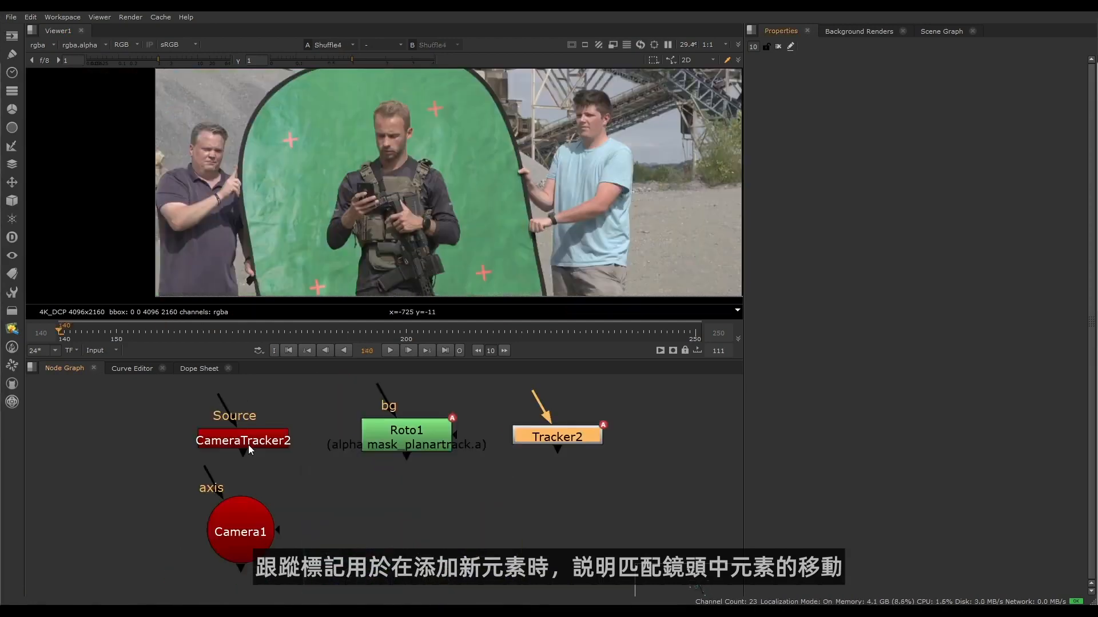
{"action": "left_click", "coordinate": [257, 448]}
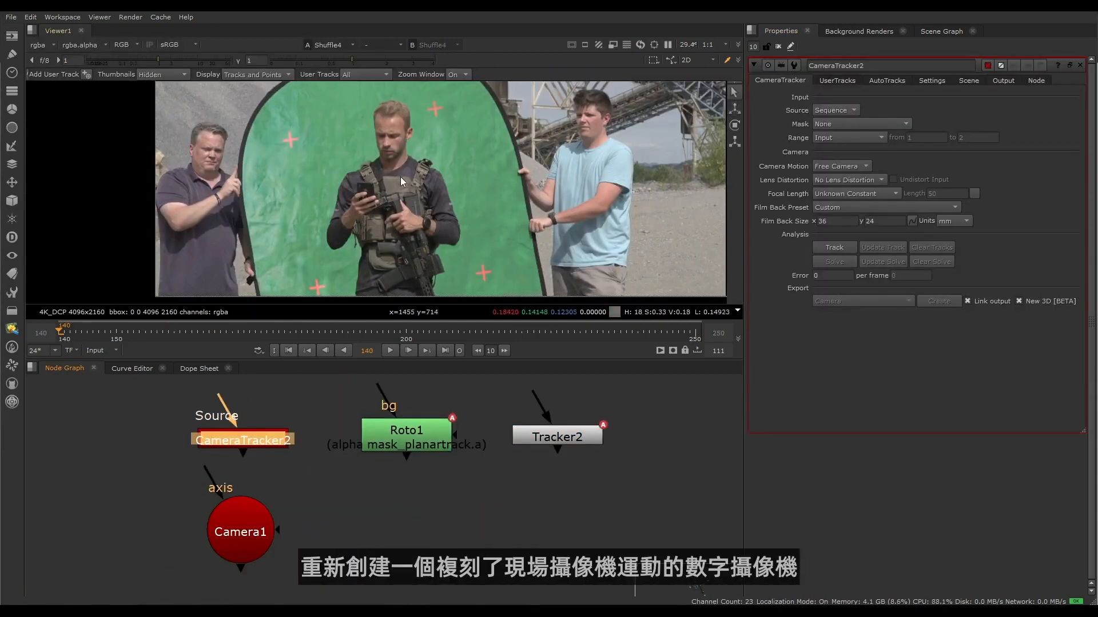
- Examine the Camera1 node's properties and its camera in the 3D view, and return to the 2D view
{"action": "key", "text": "Tab"}
{"action": "double_click", "coordinate": [248, 553]}
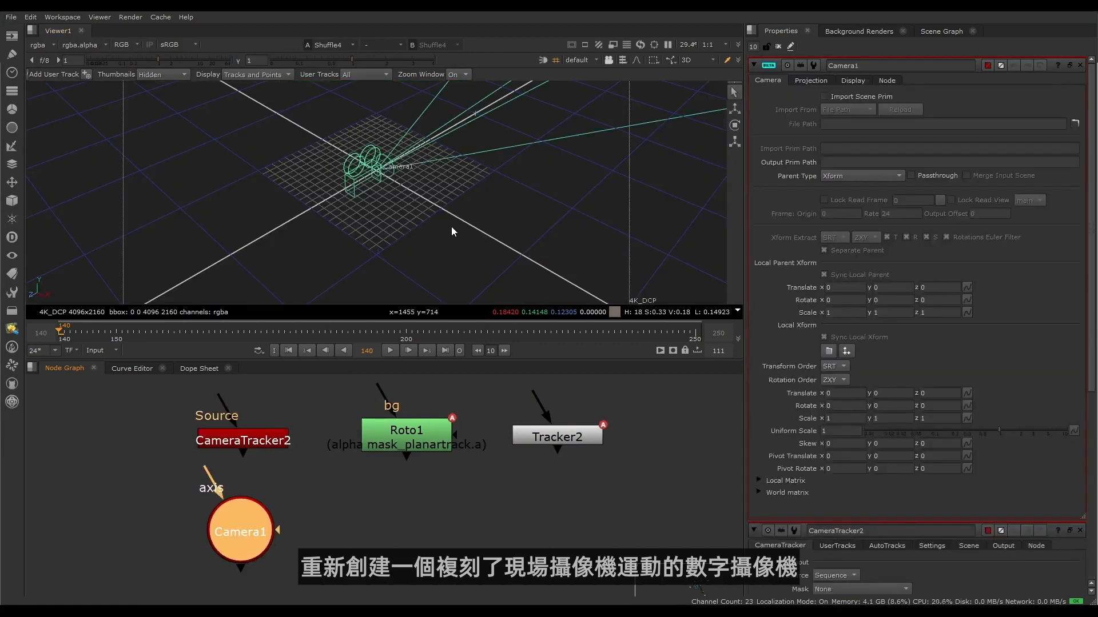
{"action": "left_click_drag", "start_coordinate": [451, 227], "coordinate": [425, 243], "text": "ctrl"}
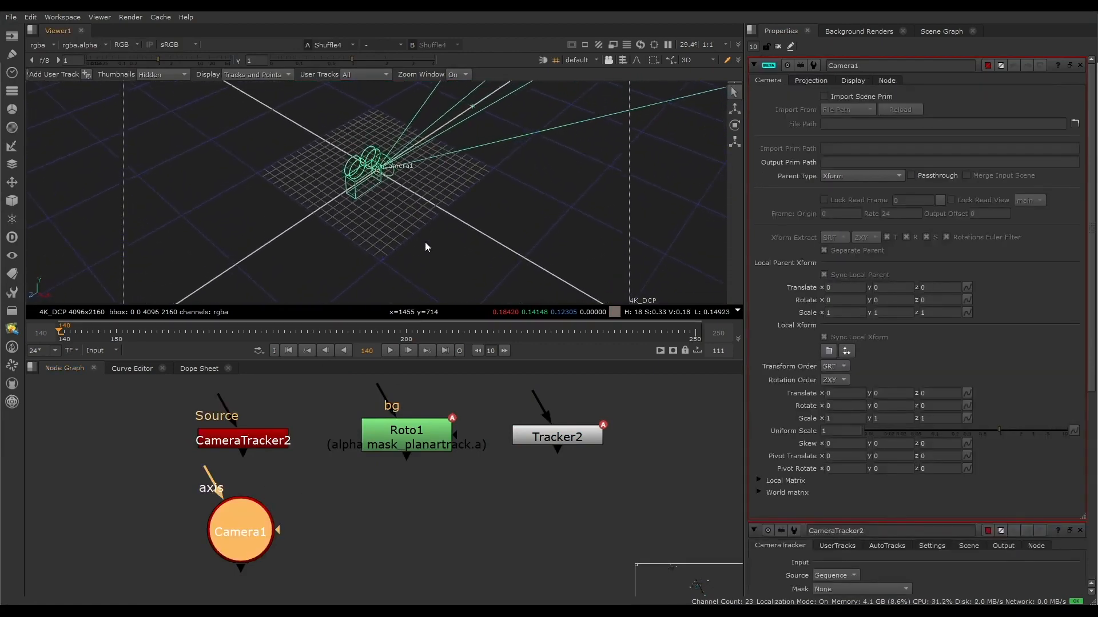
{"action": "key", "text": "Tab"}
- Review the Roto1 planar track and track 4 of Tracker2, and clear all open node properties
{"action": "double_click", "coordinate": [404, 441]}
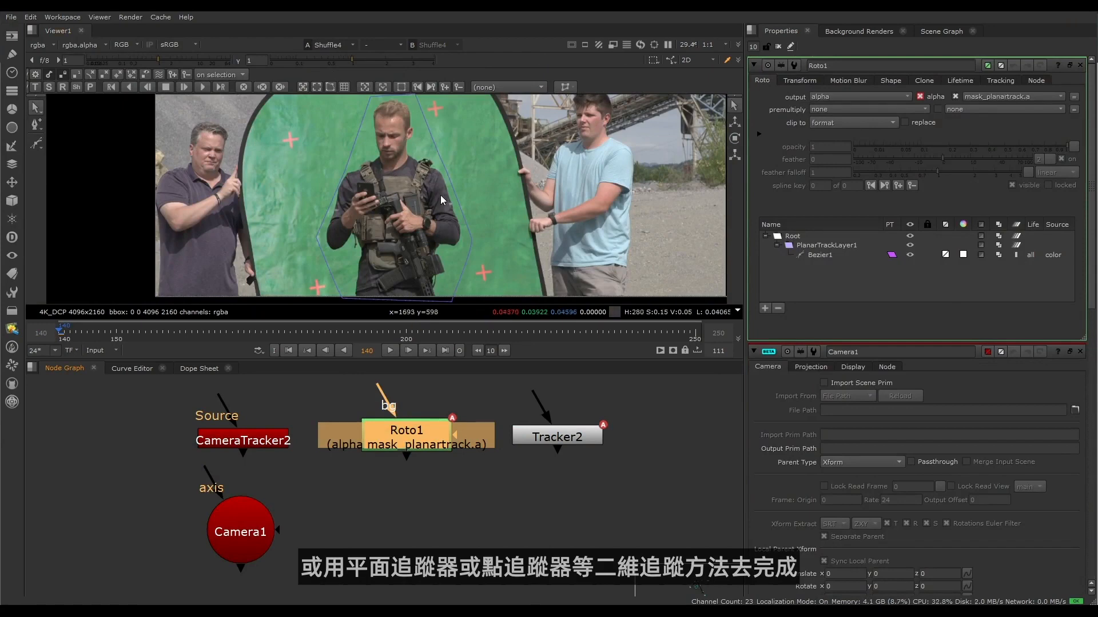
{"action": "double_click", "coordinate": [565, 437]}
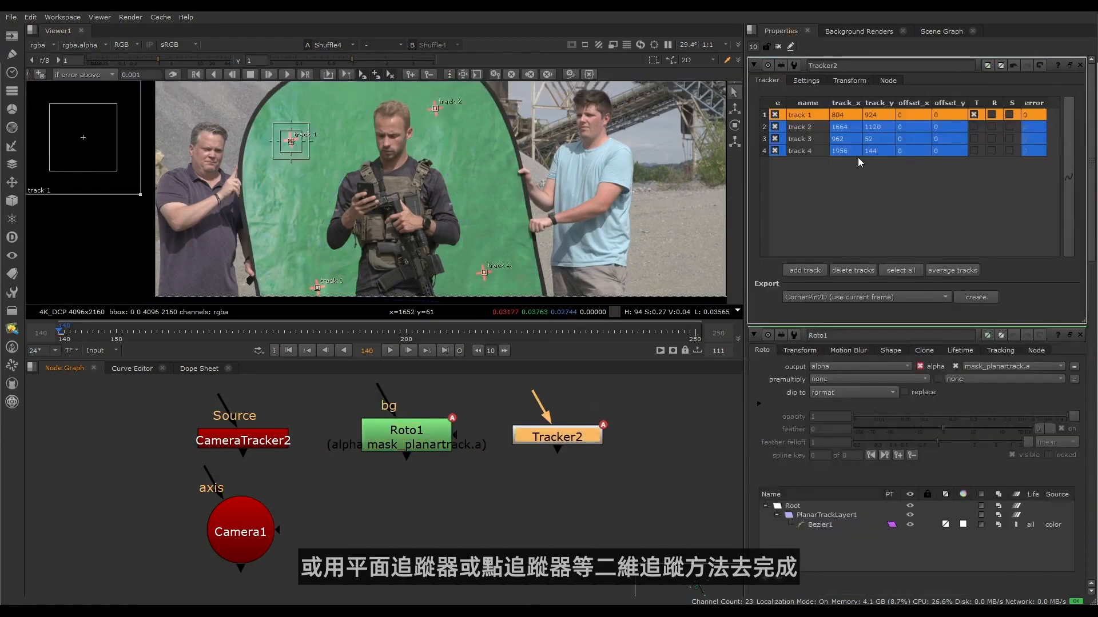
{"action": "left_click", "coordinate": [801, 151]}
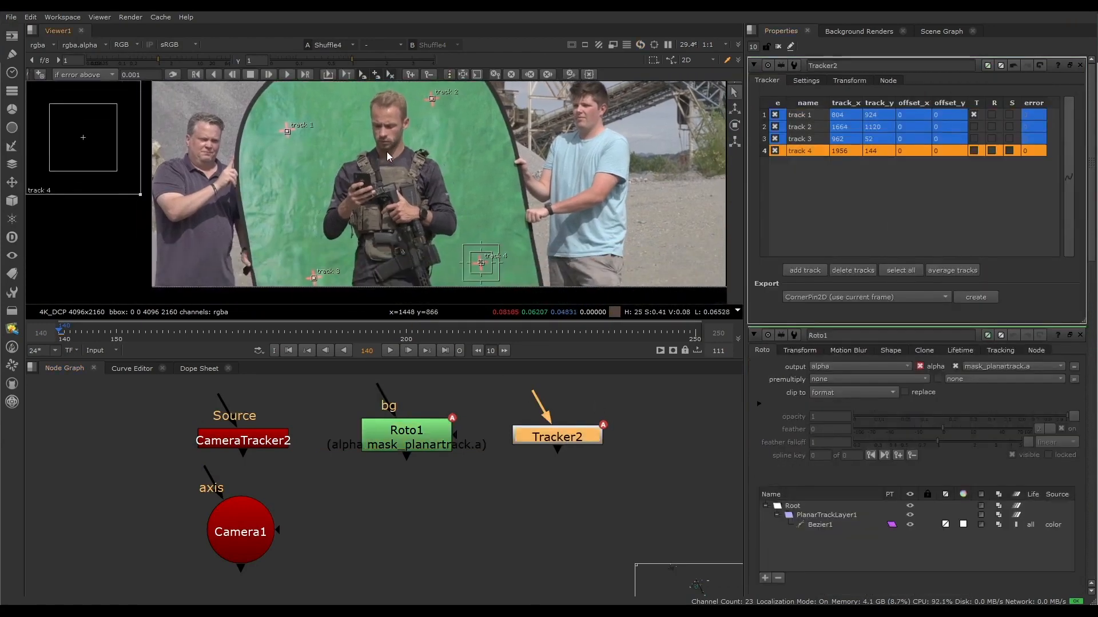
{"action": "left_click", "coordinate": [779, 48]}
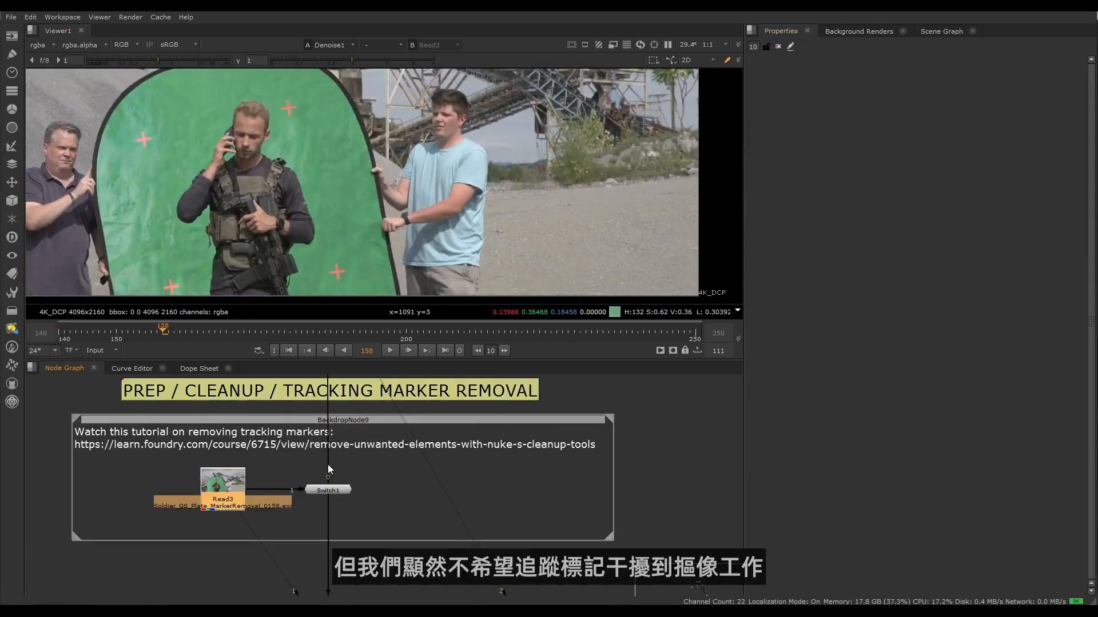
- Copy the marker-removal tutorial URL from the label of BackdropNode9
{"action": "double_click", "coordinate": [303, 419]}
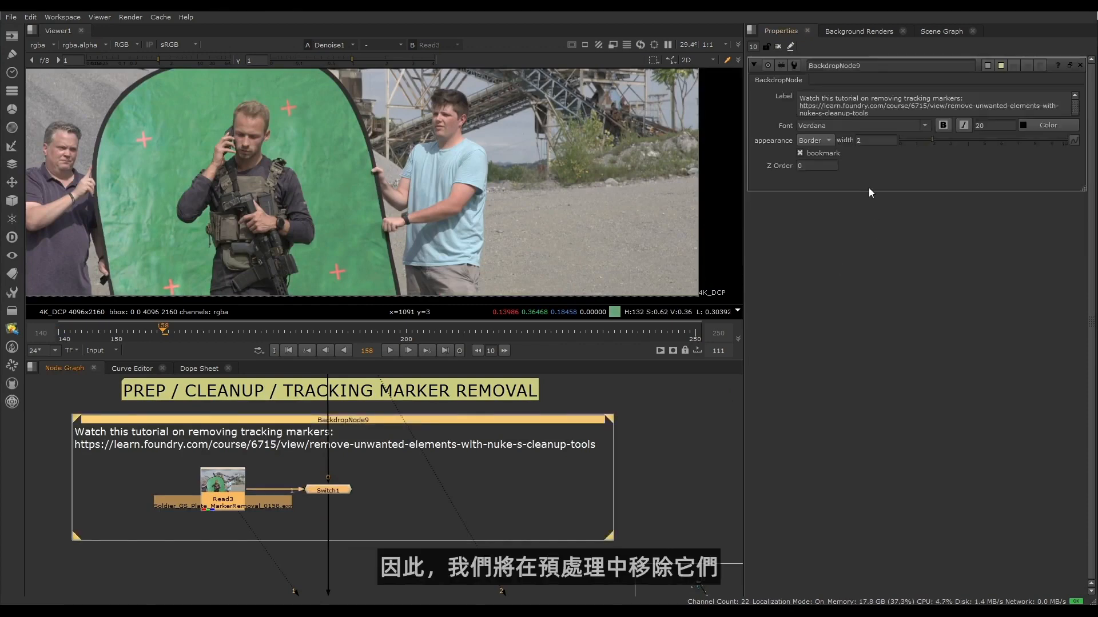
{"action": "left_click_drag", "start_coordinate": [868, 112], "coordinate": [794, 106]}
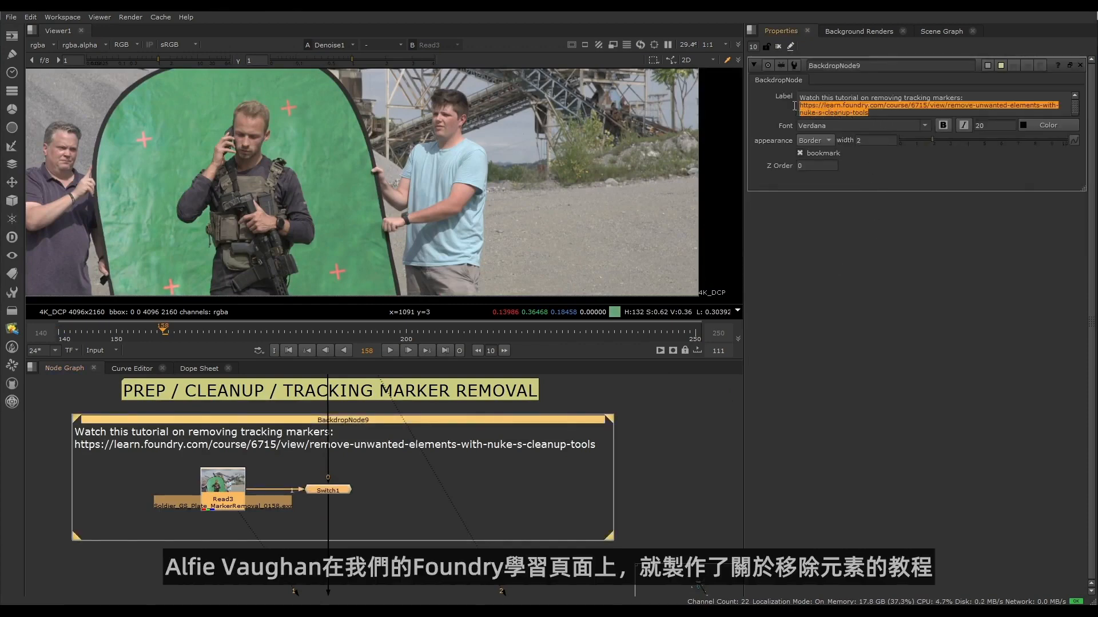
{"action": "right_click", "coordinate": [811, 109]}
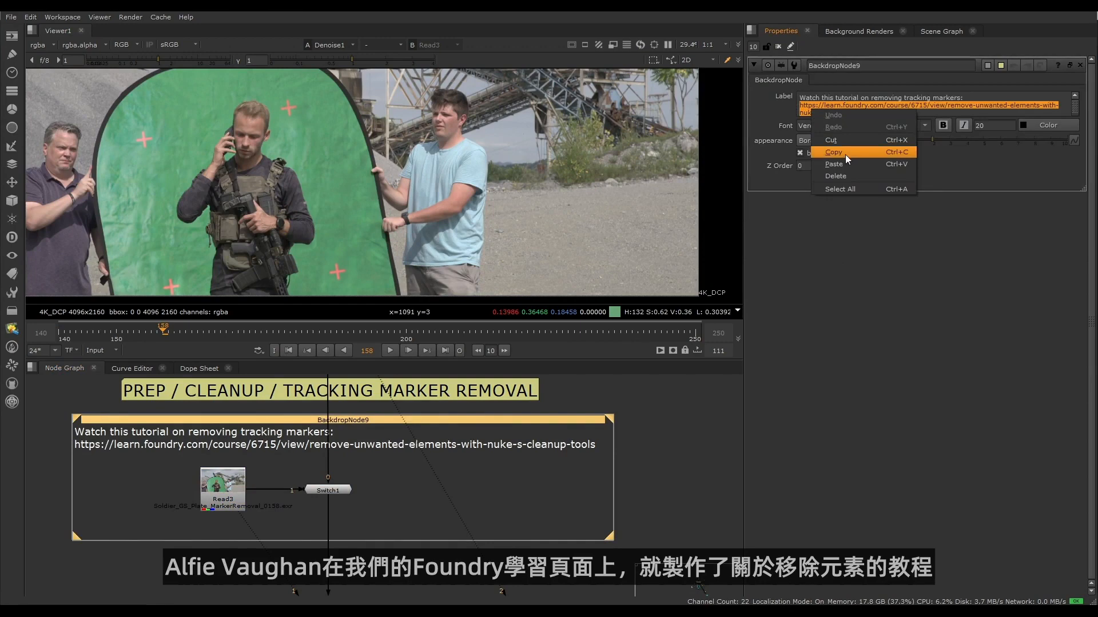
{"action": "left_click", "coordinate": [845, 155]}
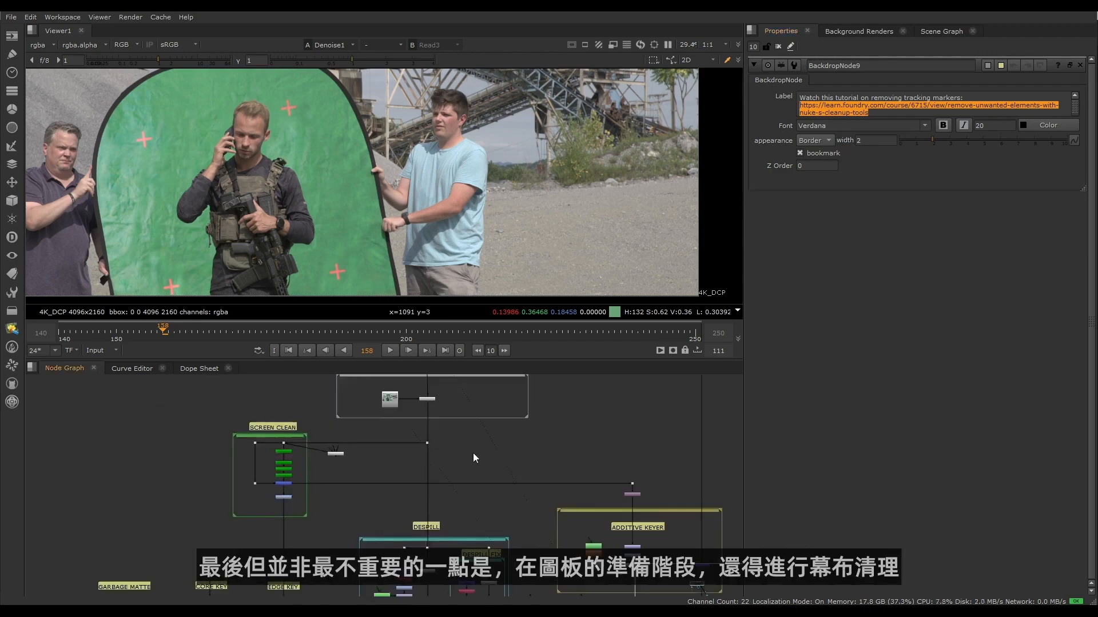
- View the Dot27 plate feeding the SCREEN CLEAN section and inspect the wrinkles and uneven lighting on the green screen
{"action": "left_click_drag", "start_coordinate": [191, 402], "coordinate": [321, 531]}
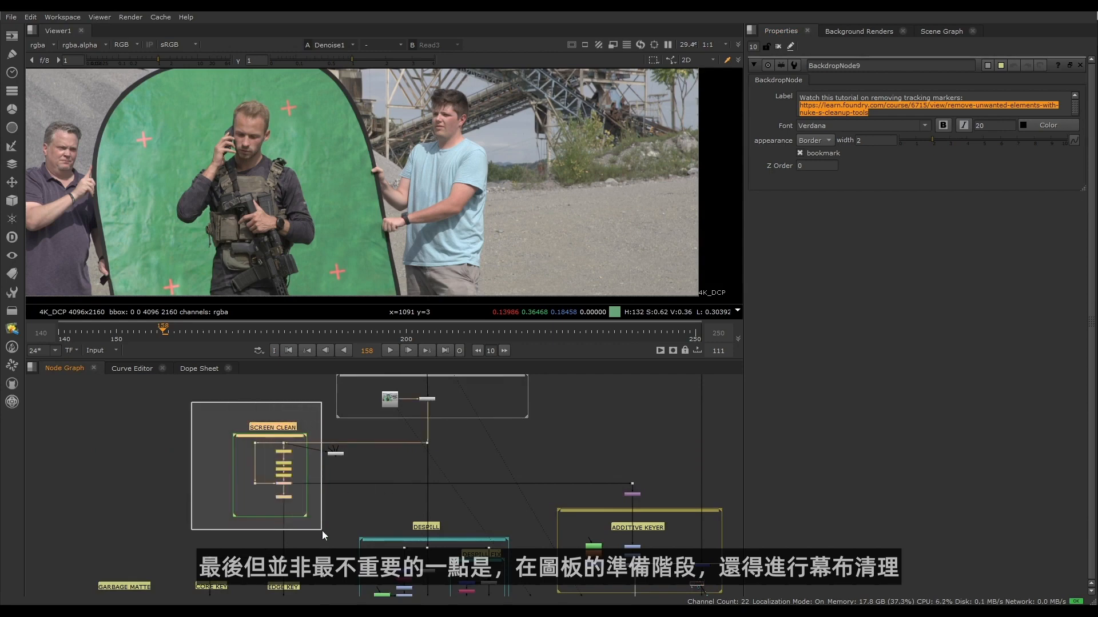
{"action": "scroll", "coordinate": [296, 486], "scroll_direction": "up", "scroll_amount": 5}
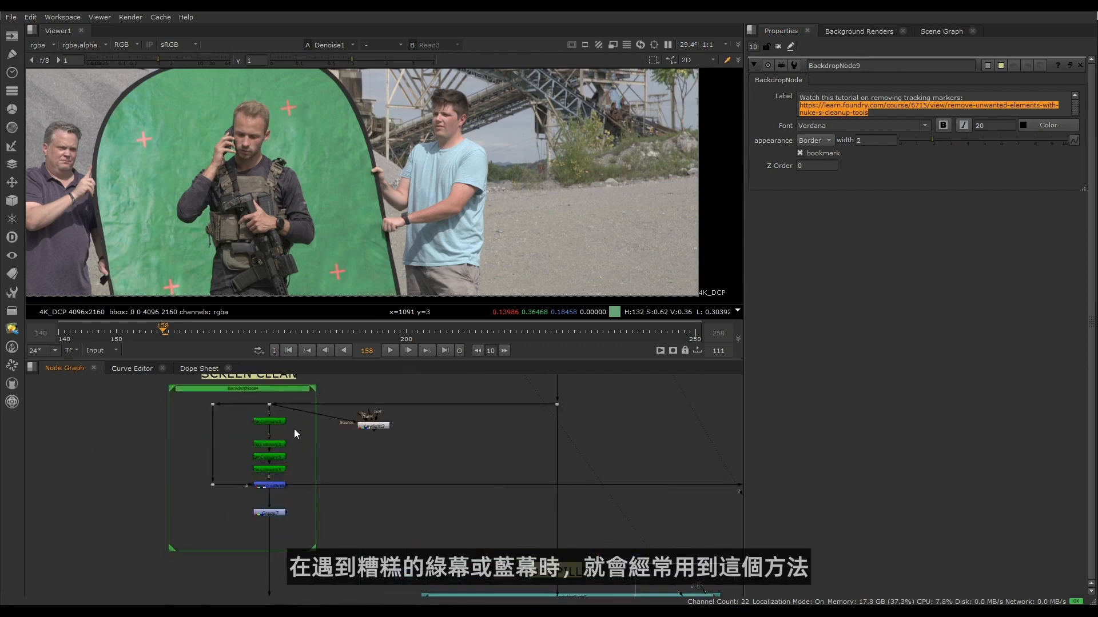
{"action": "scroll", "coordinate": [143, 163], "scroll_direction": "up", "scroll_amount": 2}
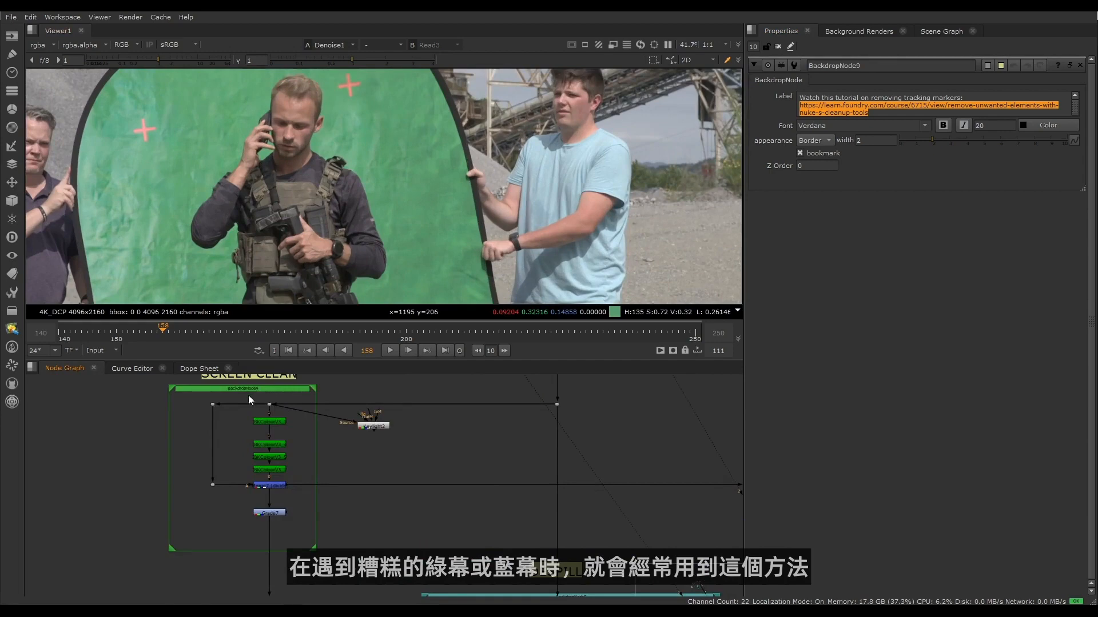
{"action": "left_click_drag", "start_coordinate": [280, 408], "coordinate": [279, 407]}
{"action": "key", "text": "1"}
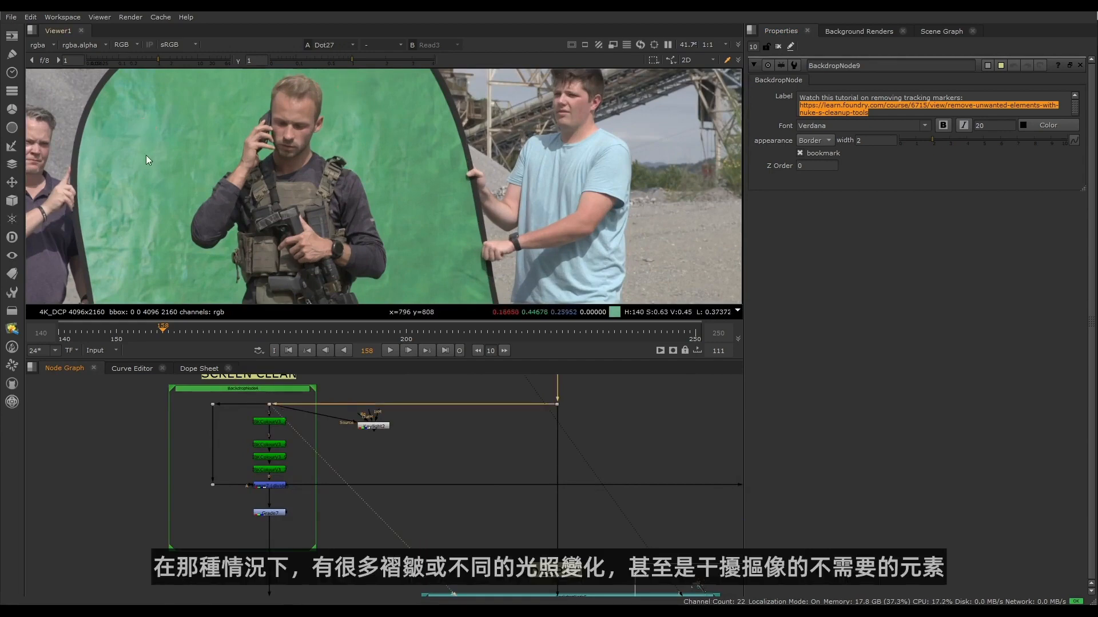
{"action": "scroll", "coordinate": [247, 207], "scroll_direction": "down", "scroll_amount": 1}
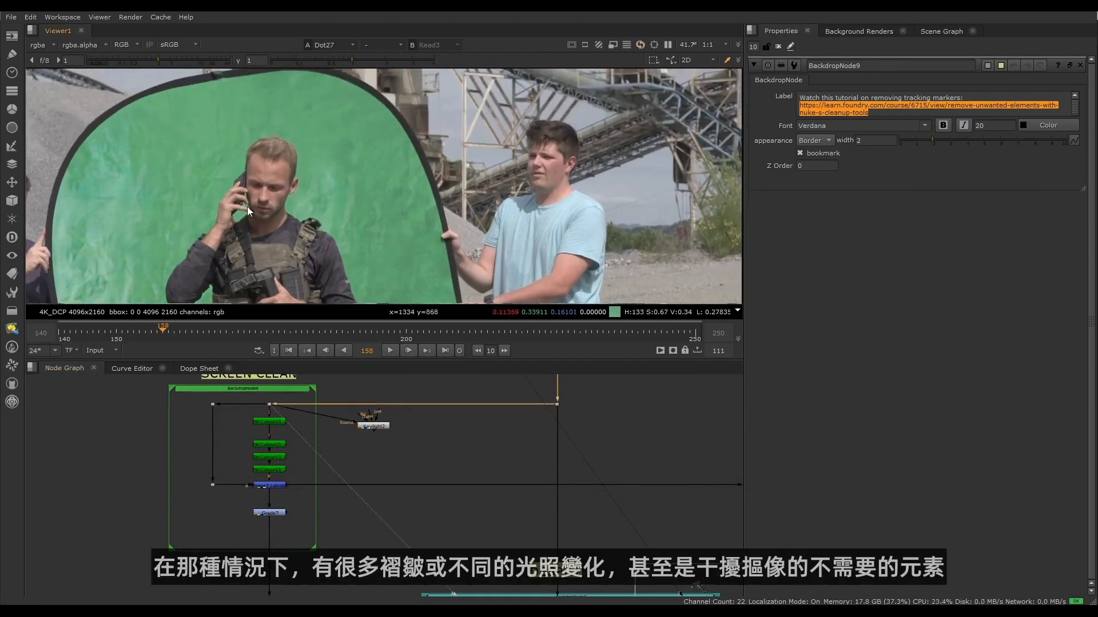
{"action": "scroll", "coordinate": [218, 255], "scroll_direction": "down", "scroll_amount": 2}
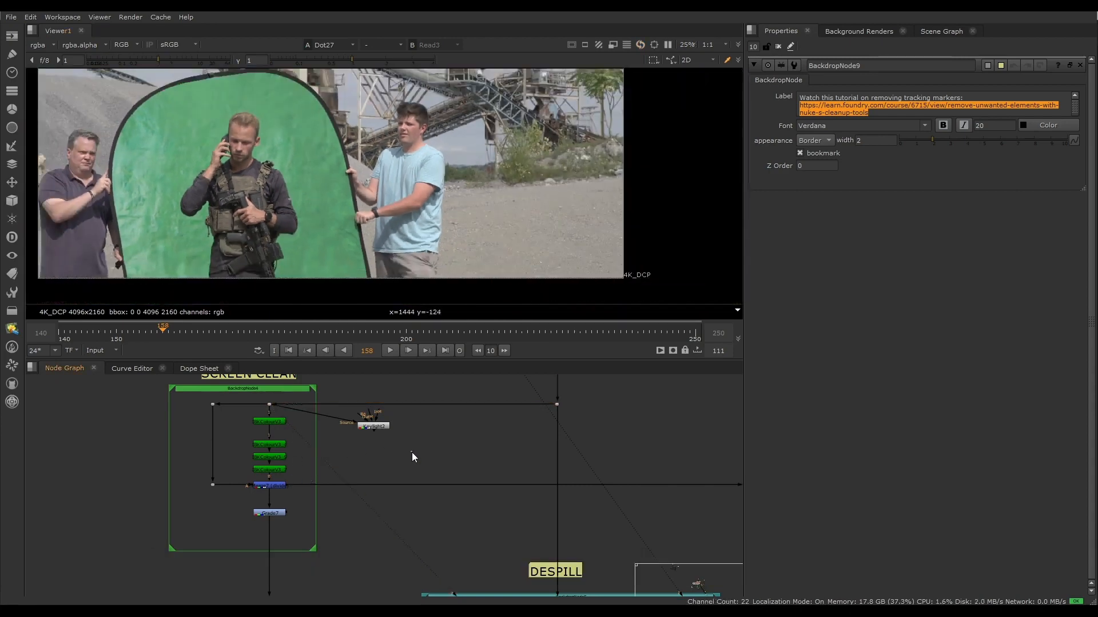
- View the Keylight2 output beside the SCREEN CLEAN section and inspect the key pulled from the uncleaned green screen
{"action": "left_click_drag", "start_coordinate": [411, 451], "coordinate": [340, 417]}
{"action": "key", "text": "1"}
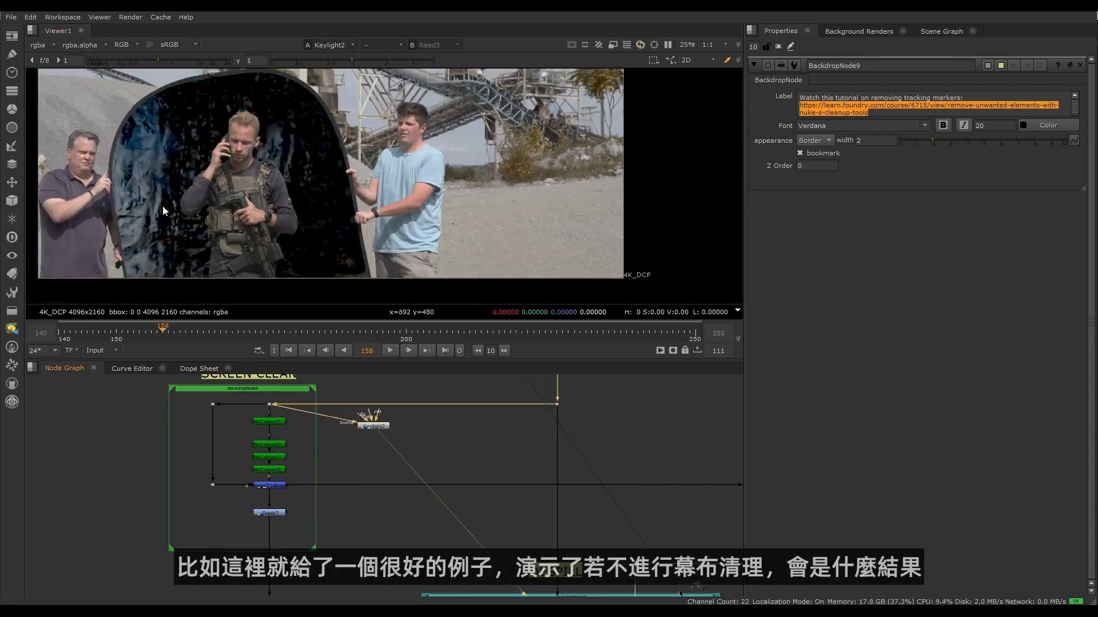
{"action": "scroll", "coordinate": [122, 105], "scroll_direction": "up", "scroll_amount": 3}
{"action": "middle_click_drag", "start_coordinate": [376, 141], "coordinate": [370, 167]}
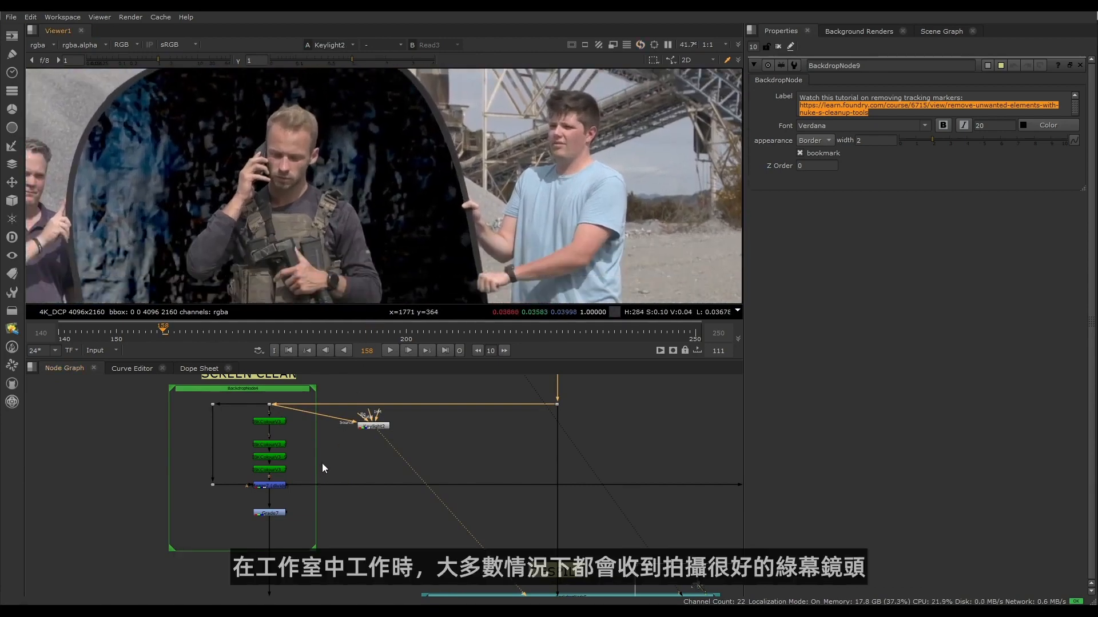
{"action": "middle_click_drag", "start_coordinate": [321, 463], "coordinate": [327, 489]}
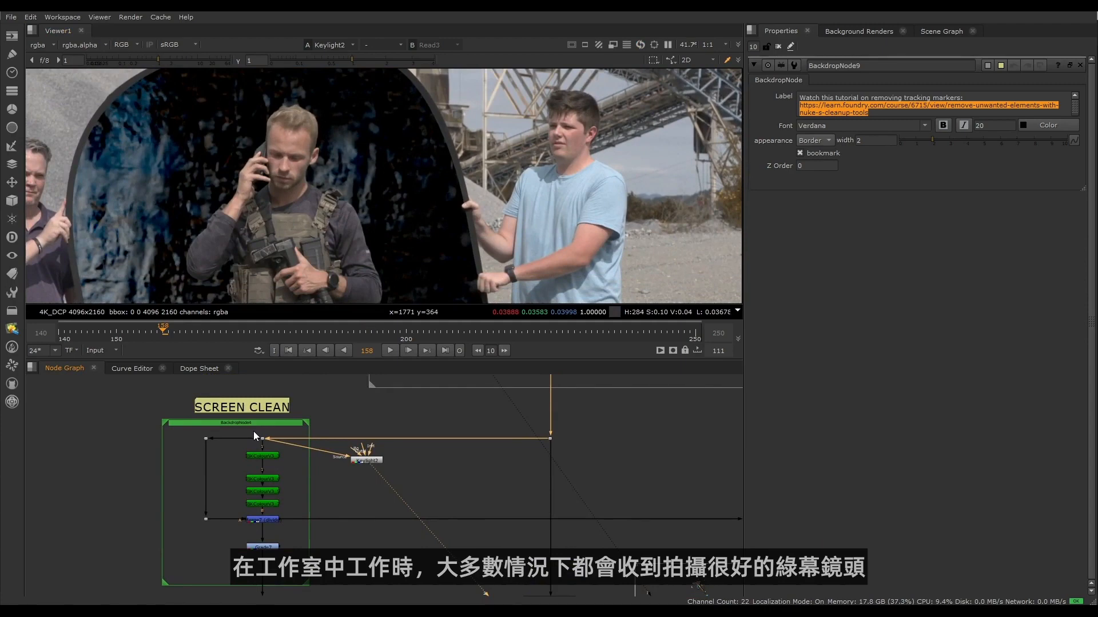
- View the Dot27 plate and the Grade7 output of the SCREEN CLEAN section to compare the green screen before and after cleaning
{"action": "left_click_drag", "start_coordinate": [253, 431], "coordinate": [270, 444]}
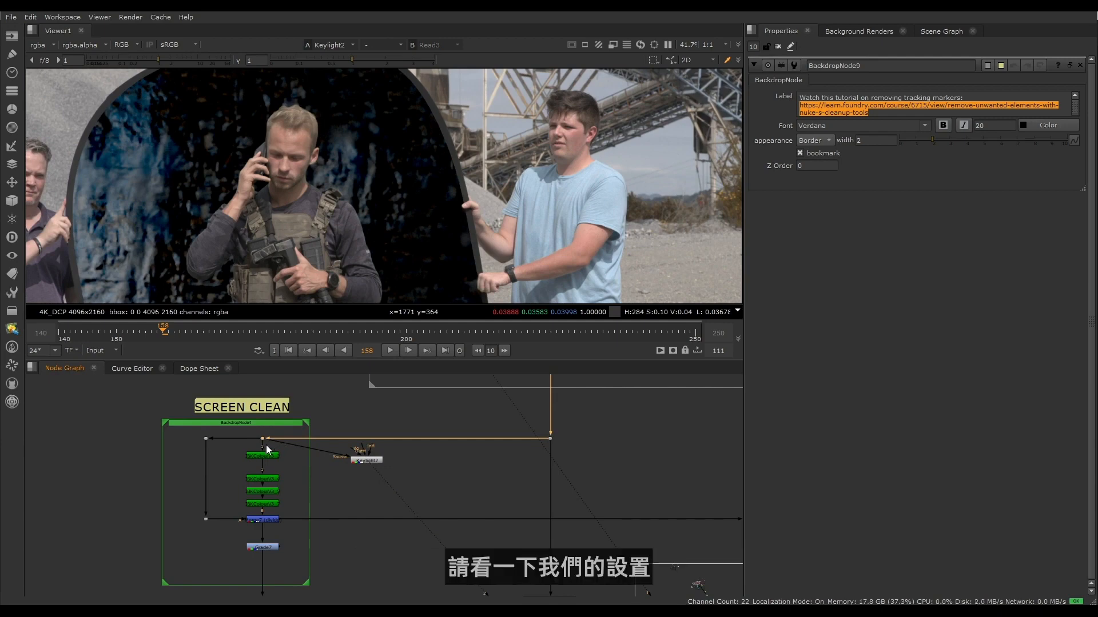
{"action": "key", "text": "1"}
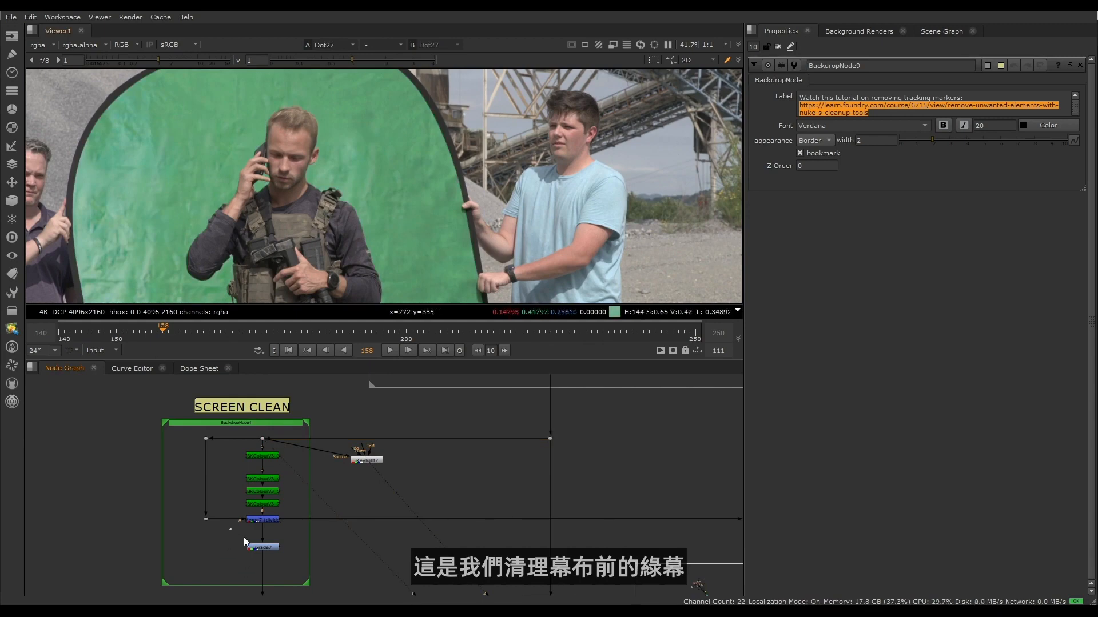
{"action": "left_click", "coordinate": [260, 547]}
{"action": "key", "text": "1"}
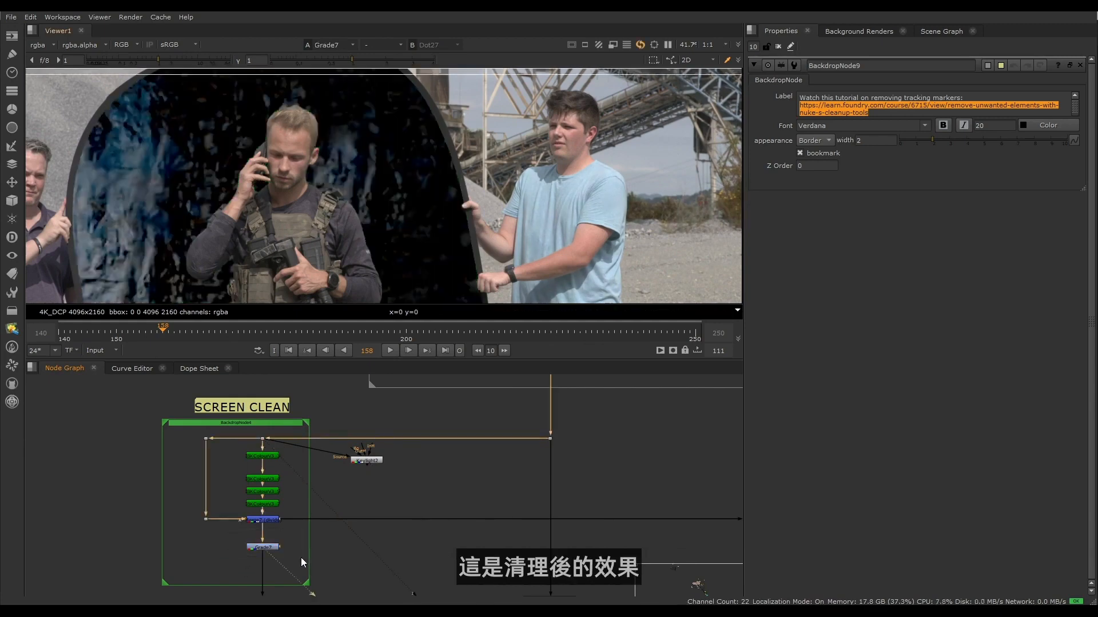
{"action": "scroll", "coordinate": [319, 269], "scroll_direction": "down", "scroll_amount": 2}
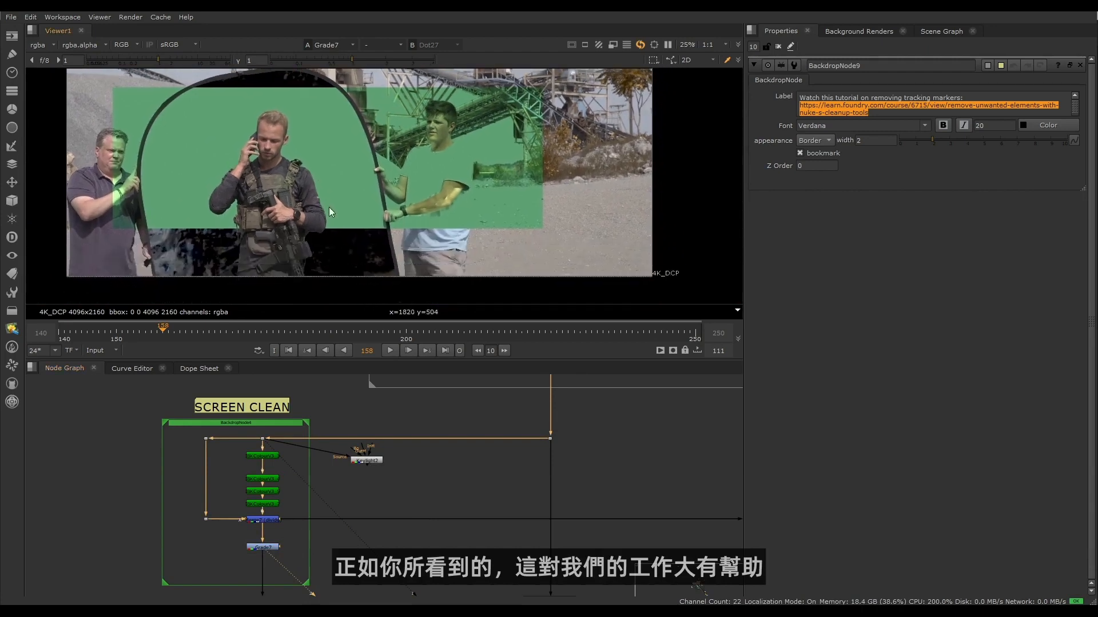
{"action": "scroll", "coordinate": [377, 515], "scroll_direction": "down", "scroll_amount": 3}
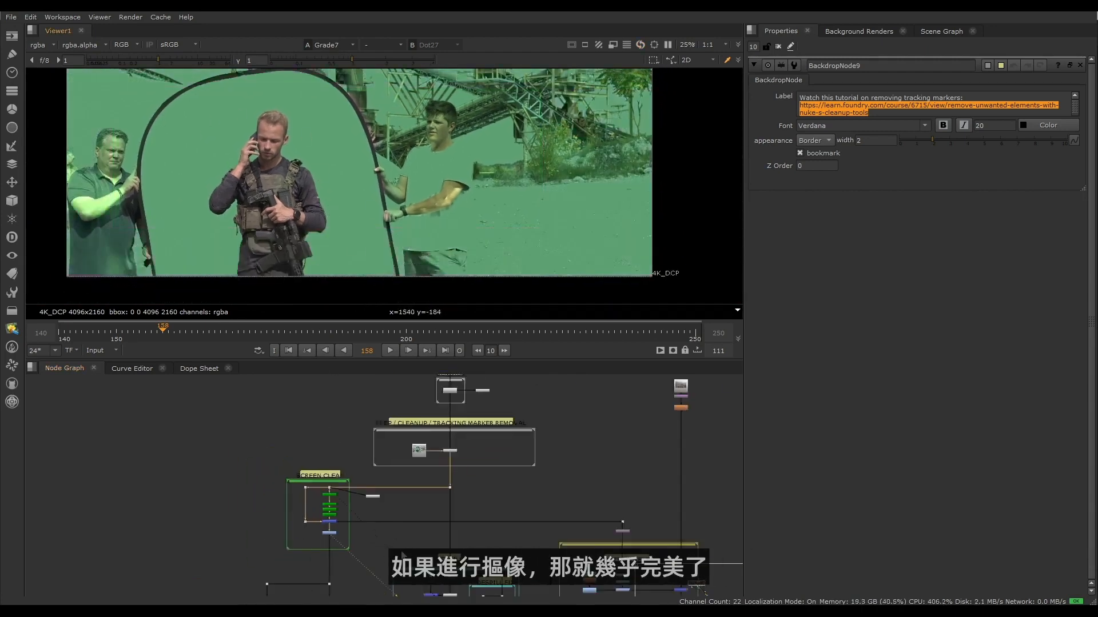
- View the output of the lower OCIOColorSpace node in the EDGE KEY section and display its alpha channel
{"action": "middle_click_drag", "start_coordinate": [402, 555], "coordinate": [327, 461]}
{"action": "scroll", "coordinate": [267, 516], "scroll_direction": "up", "scroll_amount": 5}
{"action": "left_click", "coordinate": [275, 513]}
{"action": "key", "text": "2"}
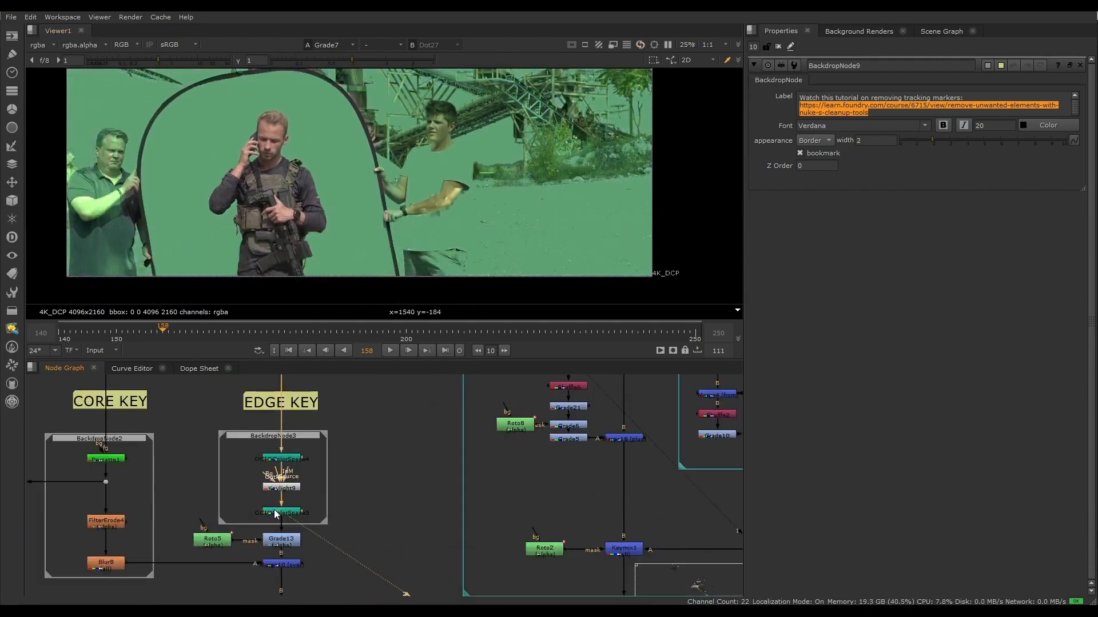
{"action": "key", "text": "a"}
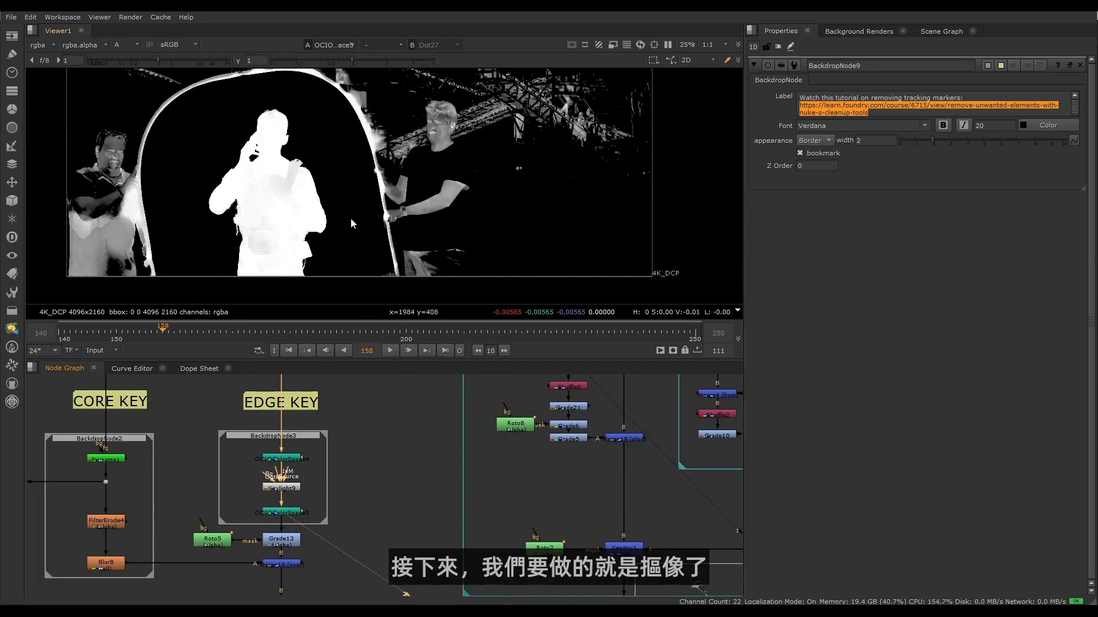
{"action": "key", "text": "a"}
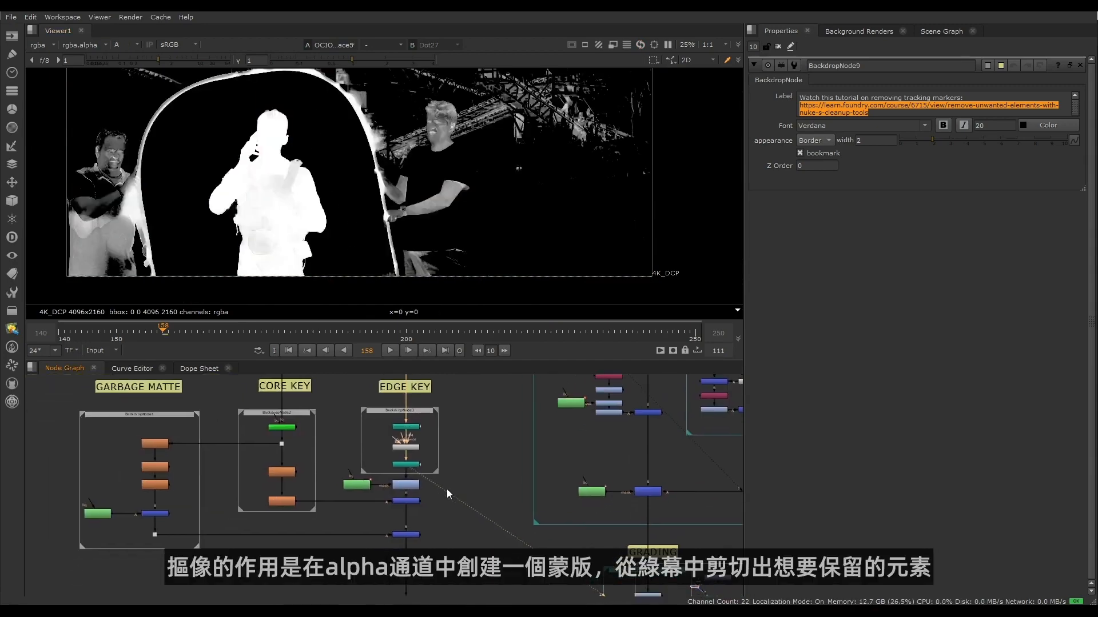
- View the combined key at Dot35, below the GARBAGE MATTE, CORE KEY and EDGE KEY sections, and display its alpha channel
{"action": "middle_click_drag", "start_coordinate": [447, 490], "coordinate": [458, 515]}
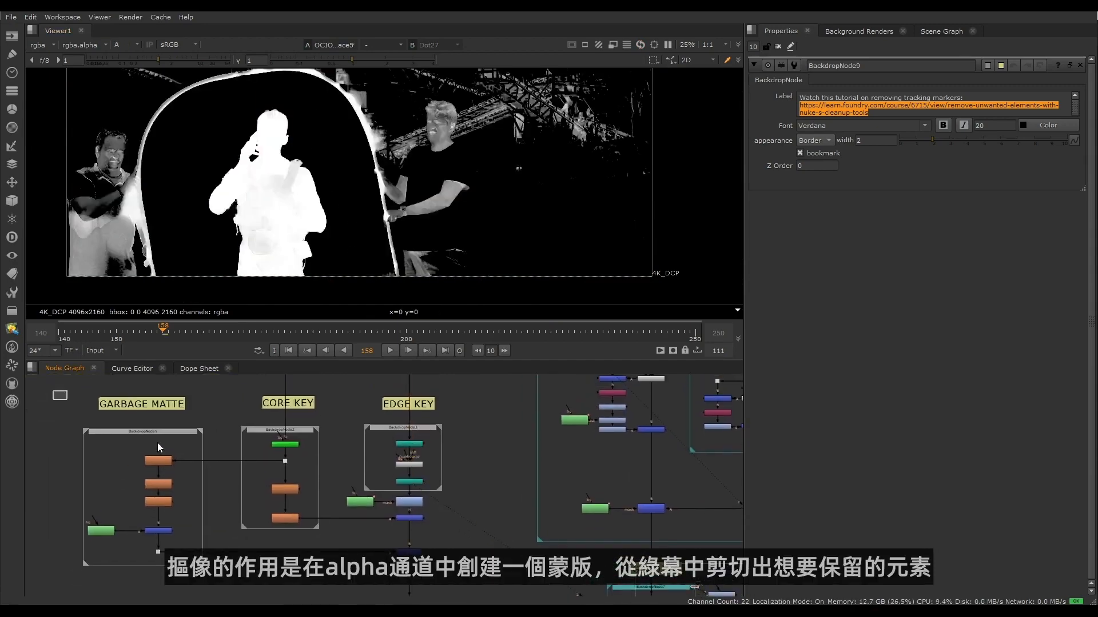
{"action": "left_click_drag", "start_coordinate": [157, 443], "coordinate": [448, 580]}
{"action": "left_click", "coordinate": [448, 580]}
{"action": "scroll", "coordinate": [471, 572], "scroll_direction": "down", "scroll_amount": 1}
{"action": "middle_click_drag", "start_coordinate": [471, 572], "coordinate": [346, 463]}
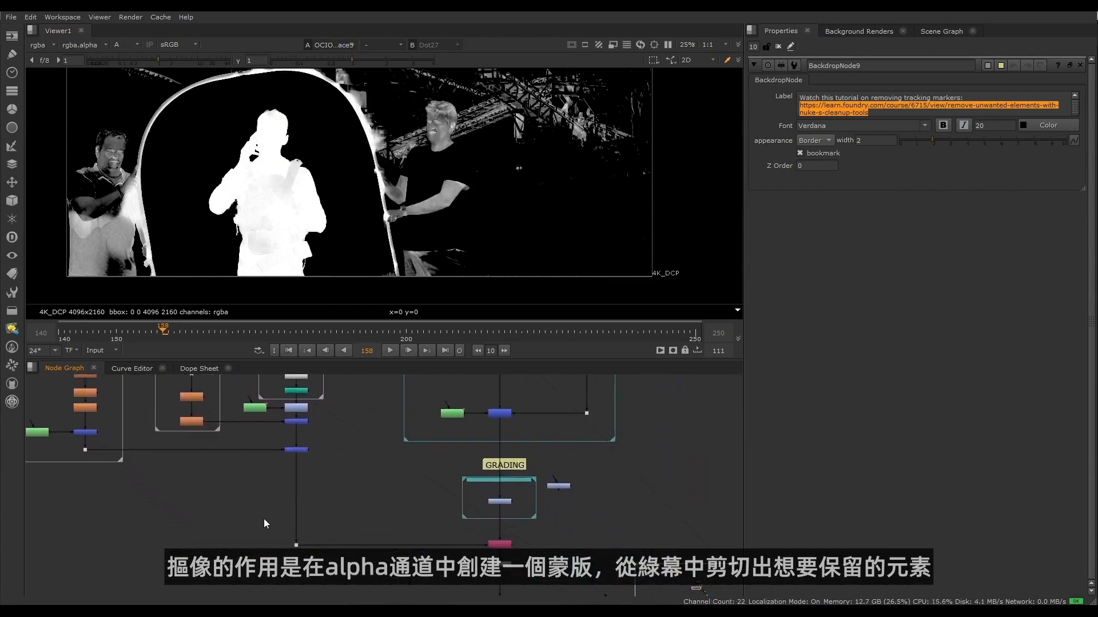
{"action": "middle_click_drag", "start_coordinate": [224, 510], "coordinate": [321, 591]}
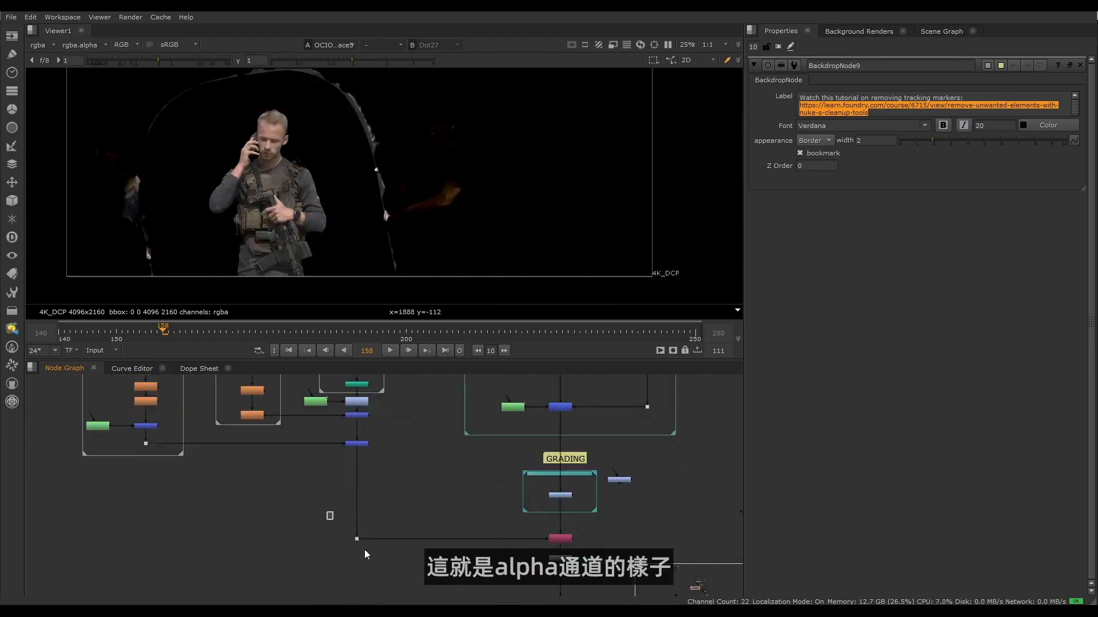
{"action": "left_click", "coordinate": [358, 540]}
{"action": "key", "text": "1"}
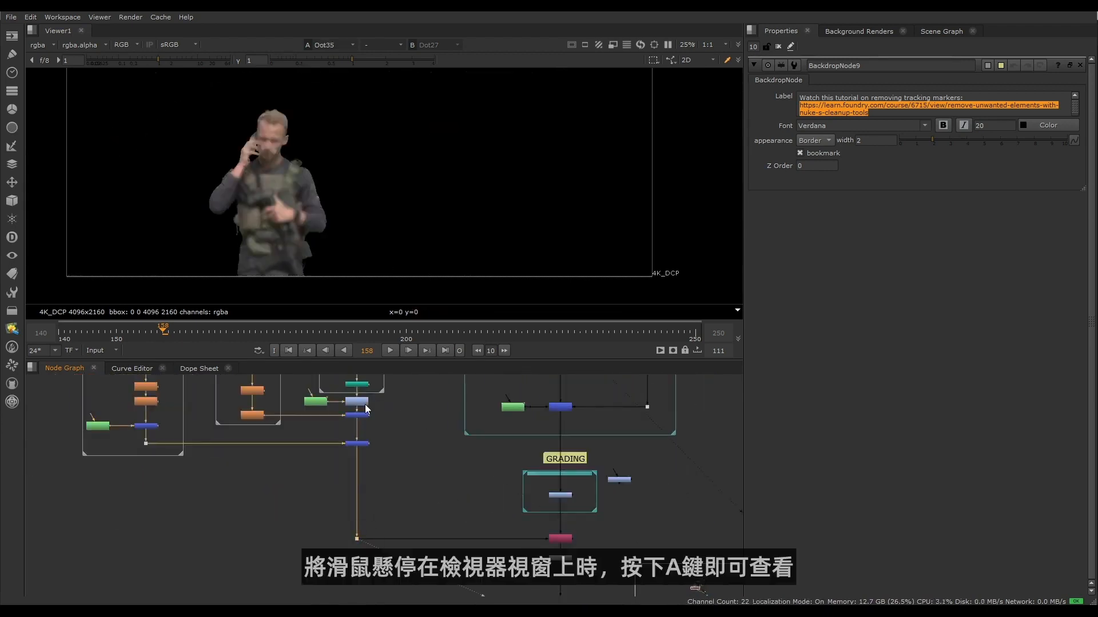
{"action": "key", "text": "a"}
{"action": "middle_click_drag", "start_coordinate": [201, 139], "coordinate": [232, 174]}
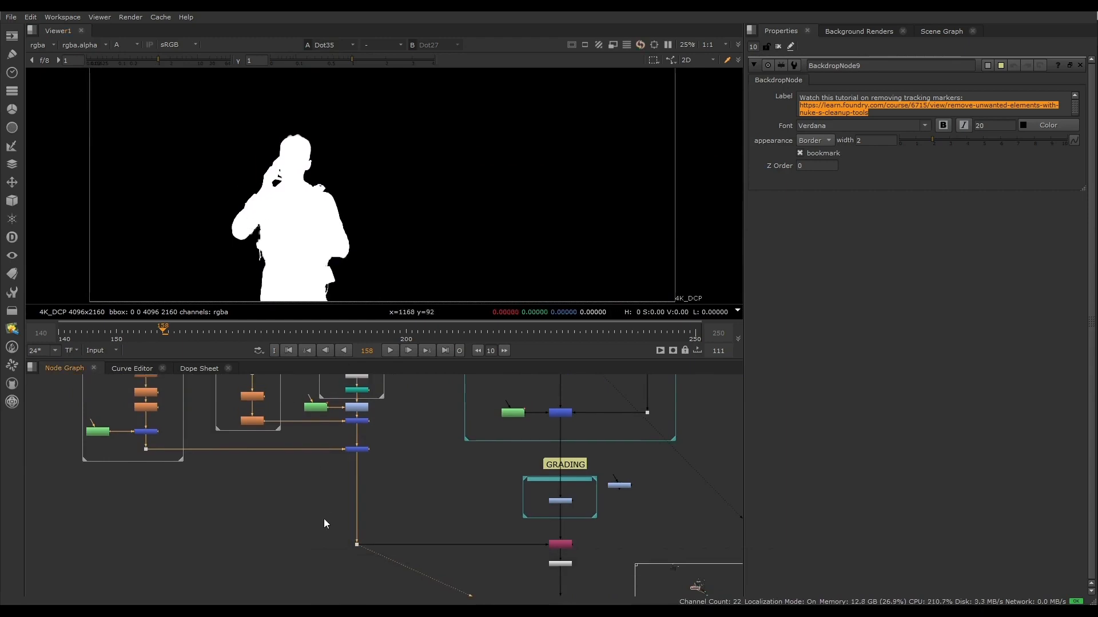
- View the edge key alpha from the OCIOColorSpace node below Keylight9 and inspect the character's hair, ear and shoulder edges up close
{"action": "middle_click_drag", "start_coordinate": [323, 519], "coordinate": [331, 587]}
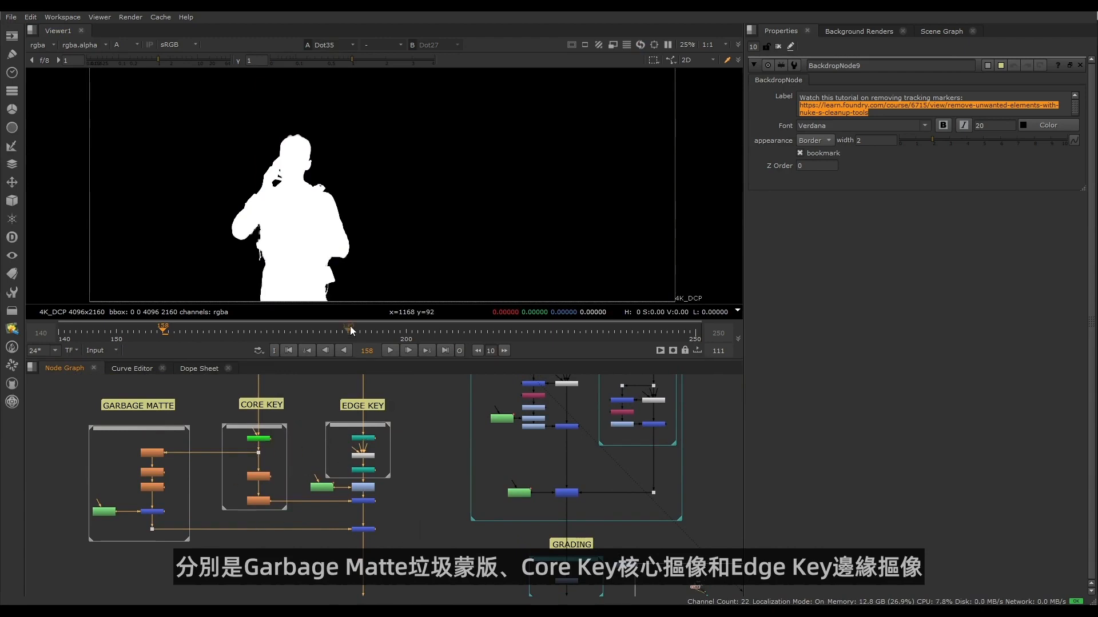
{"action": "scroll", "coordinate": [366, 488], "scroll_direction": "up", "scroll_amount": 5}
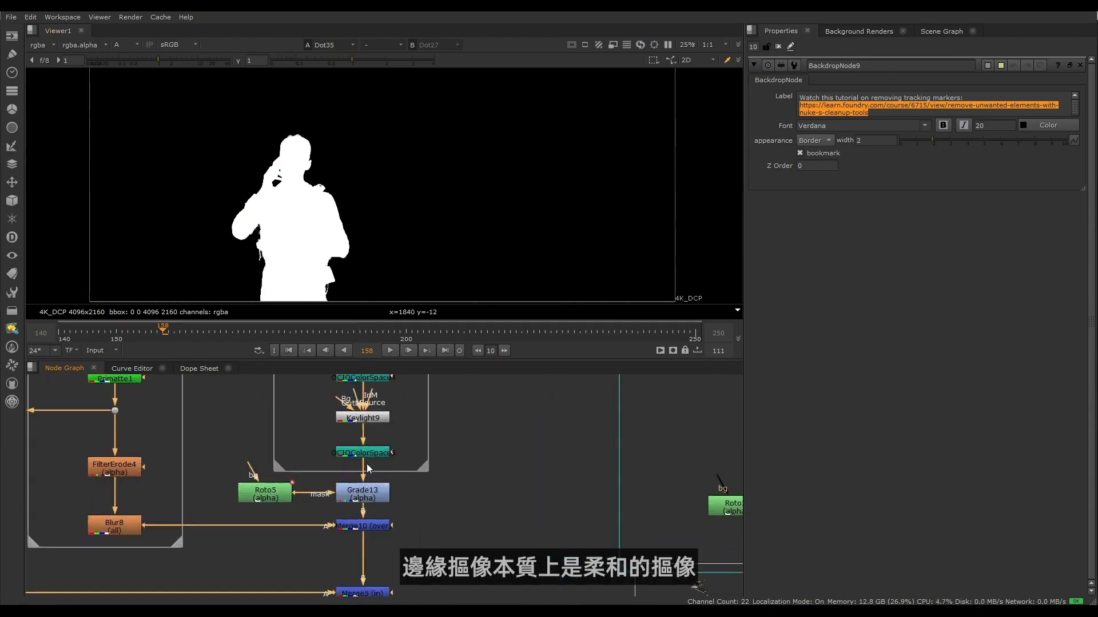
{"action": "middle_click_drag", "start_coordinate": [367, 469], "coordinate": [358, 513]}
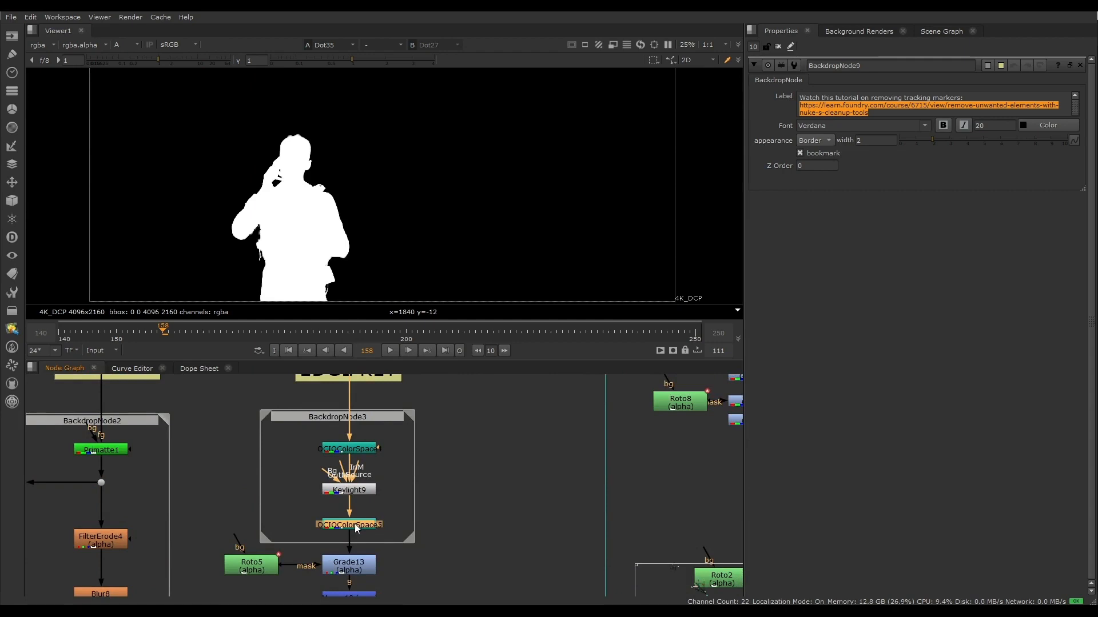
{"action": "key", "text": "1"}
{"action": "scroll", "coordinate": [257, 149], "scroll_direction": "up", "scroll_amount": 8}
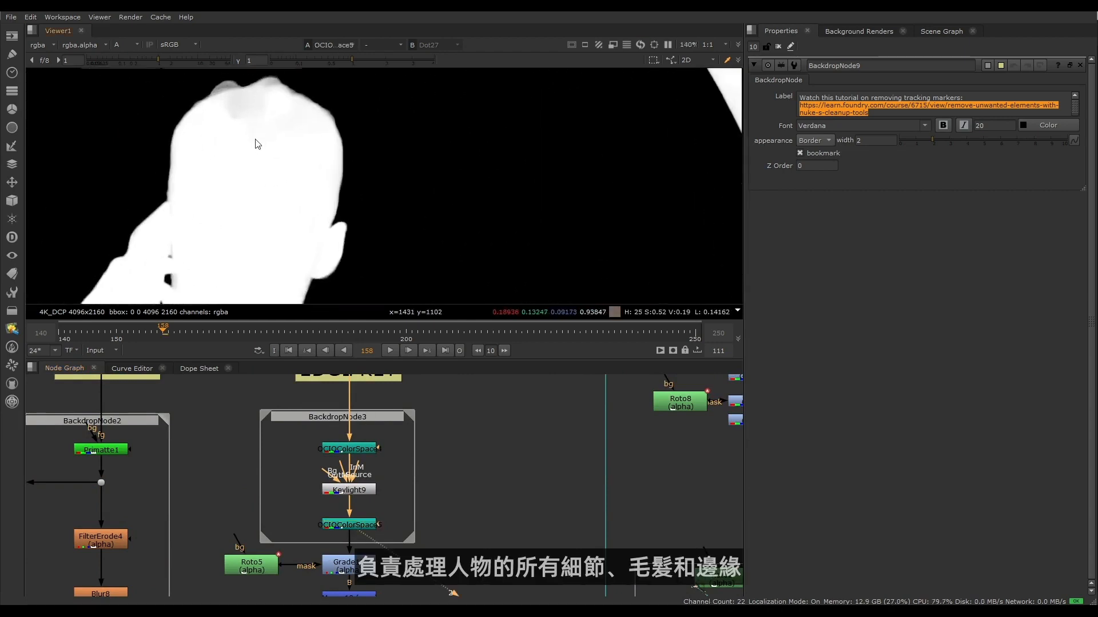
{"action": "middle_click_drag", "start_coordinate": [256, 140], "coordinate": [287, 176]}
{"action": "scroll", "coordinate": [334, 162], "scroll_direction": "up", "scroll_amount": 6}
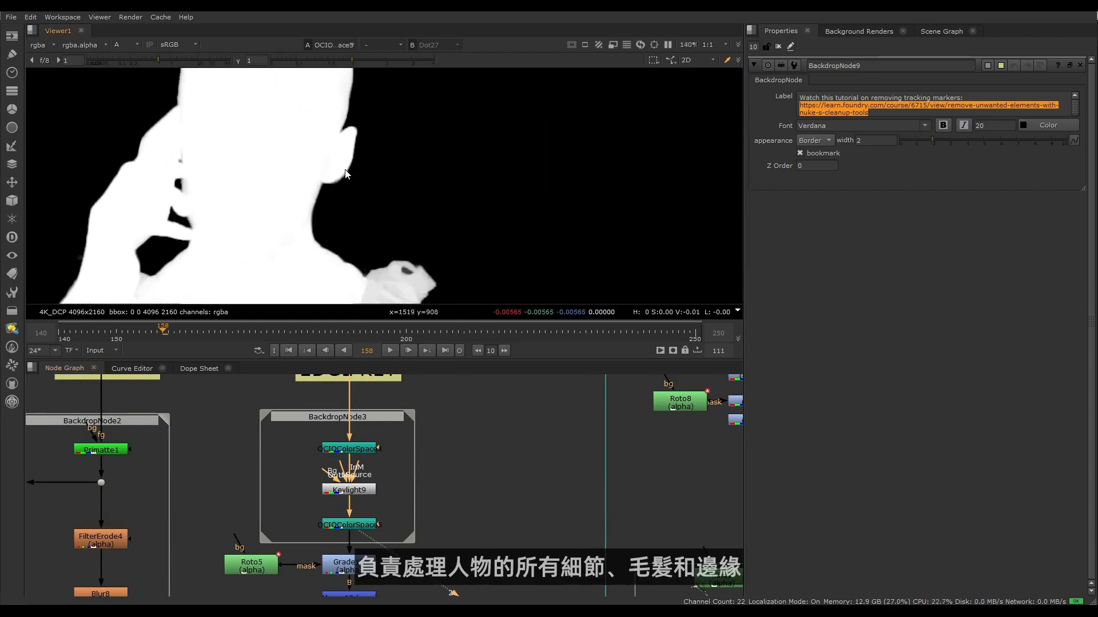
{"action": "scroll", "coordinate": [301, 91], "scroll_direction": "down", "scroll_amount": 6}
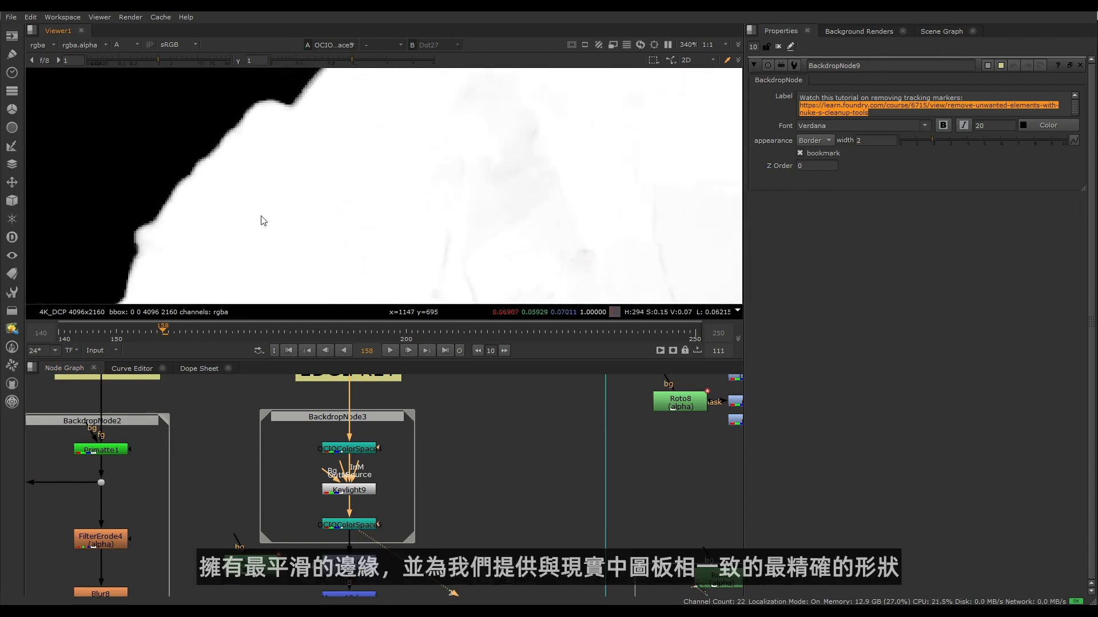
{"action": "scroll", "coordinate": [325, 235], "scroll_direction": "down", "scroll_amount": 6}
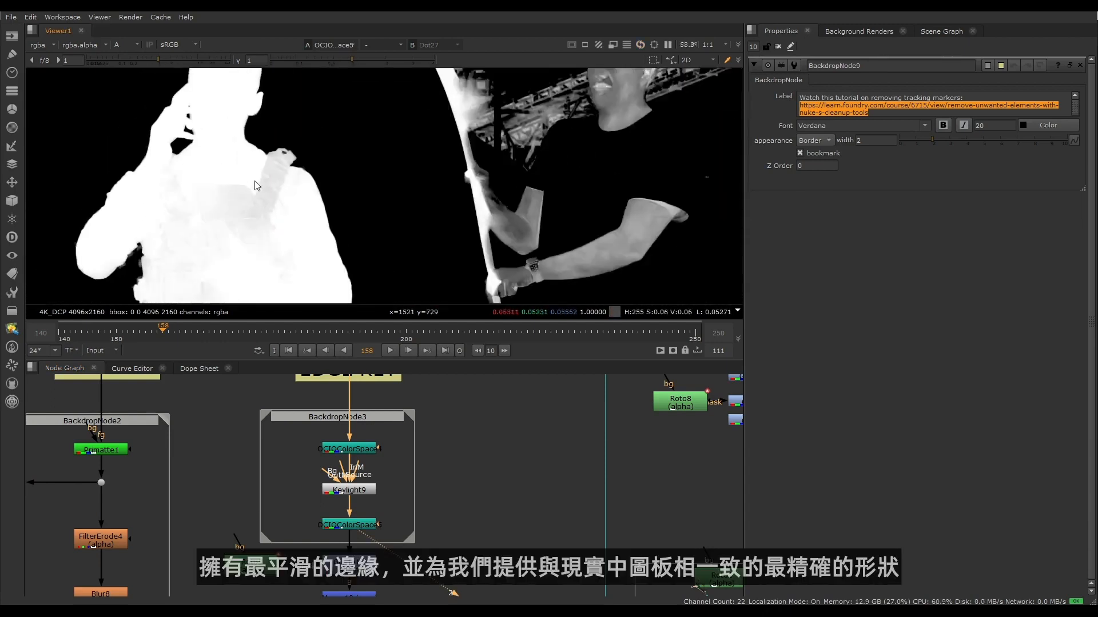
- Inspect the opacity of the edge key across the character's torso
{"action": "middle_click_drag", "start_coordinate": [421, 564], "coordinate": [469, 480]}
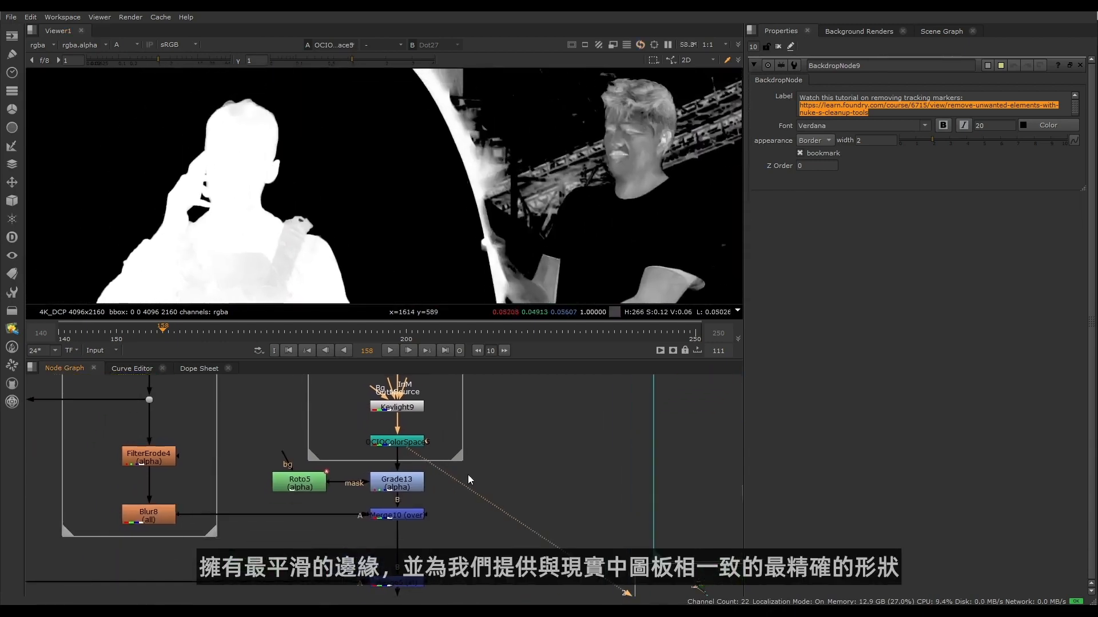
{"action": "middle_click_drag", "start_coordinate": [293, 533], "coordinate": [387, 561]}
{"action": "scroll", "coordinate": [387, 561], "scroll_direction": "down", "scroll_amount": 3}
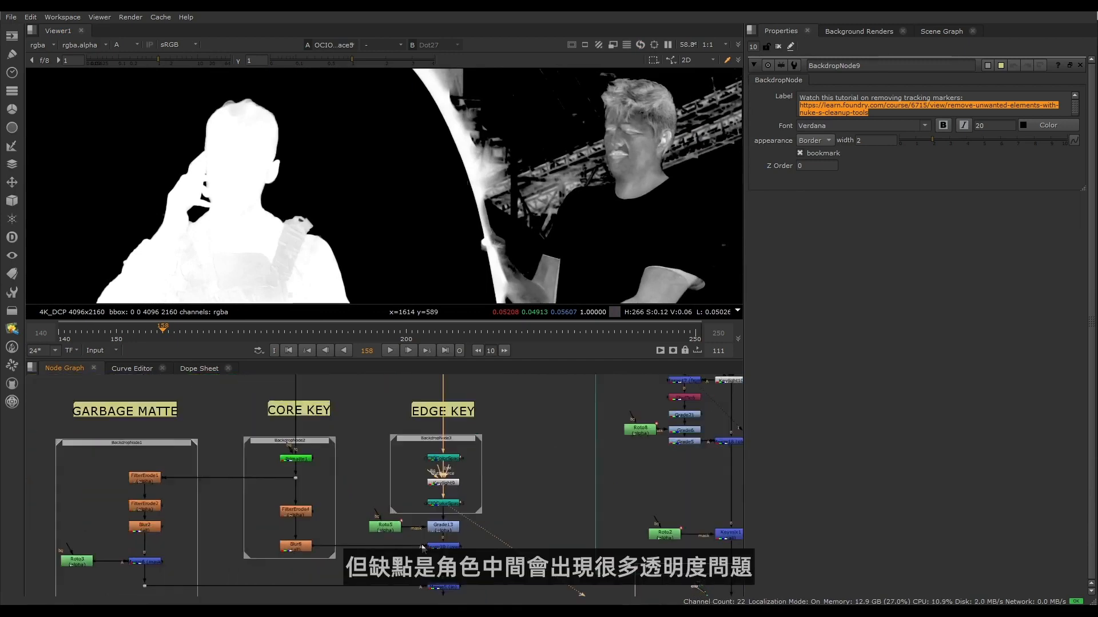
{"action": "middle_click_drag", "start_coordinate": [280, 298], "coordinate": [240, 200]}
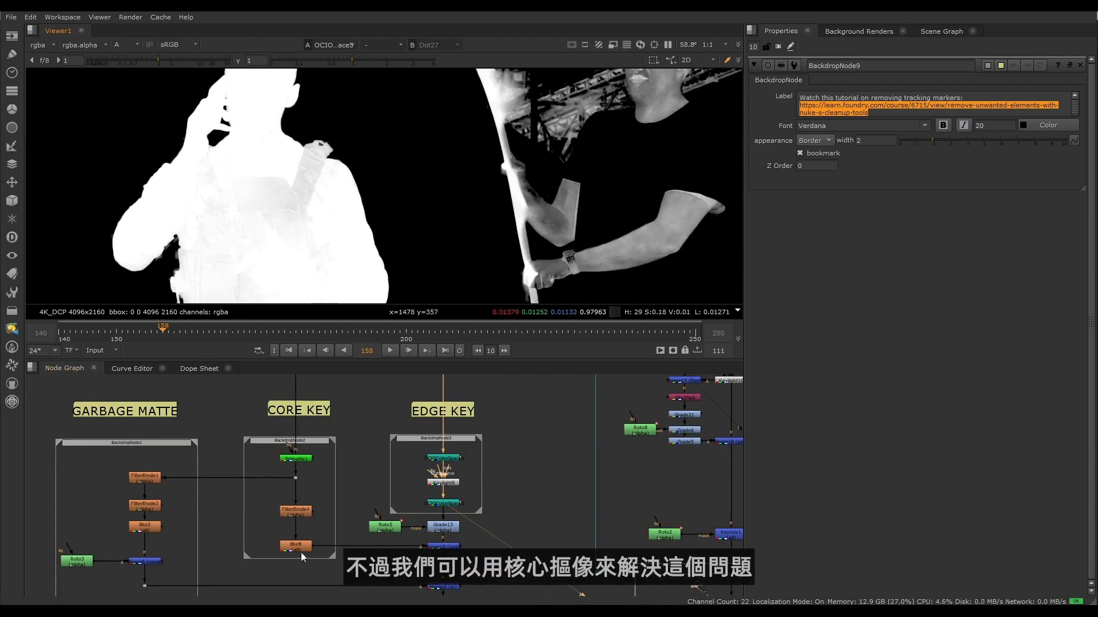
- View the Blur8 output of the CORE KEY section and inspect the core matte over the whole character
{"action": "left_click", "coordinate": [443, 547]}
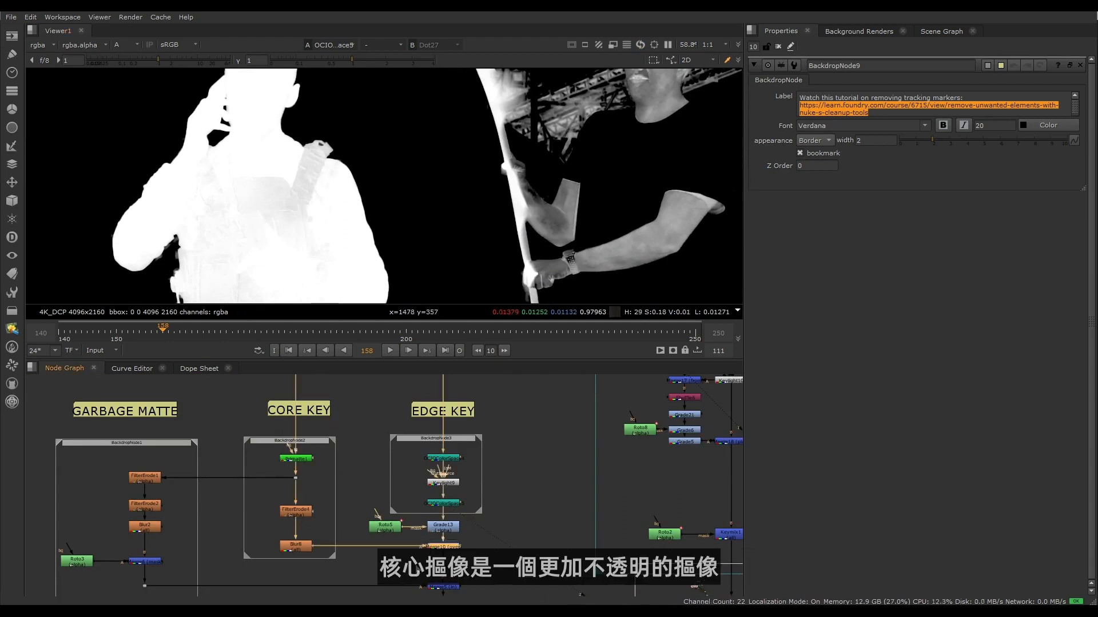
{"action": "left_click", "coordinate": [304, 548]}
{"action": "key", "text": "1"}
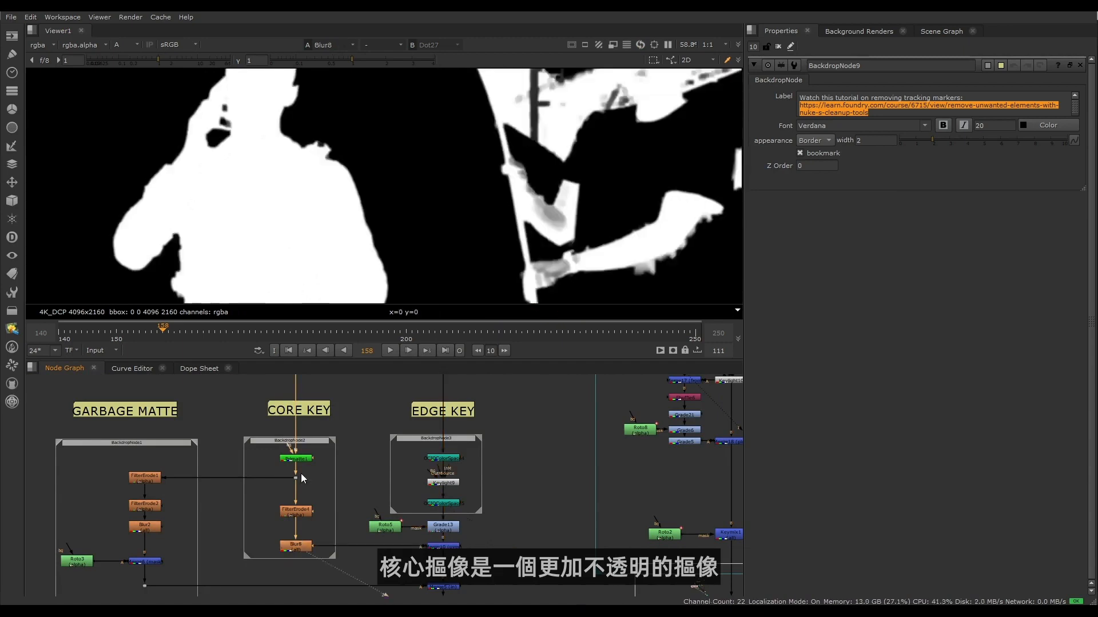
{"action": "scroll", "coordinate": [245, 208], "scroll_direction": "down", "scroll_amount": 2}
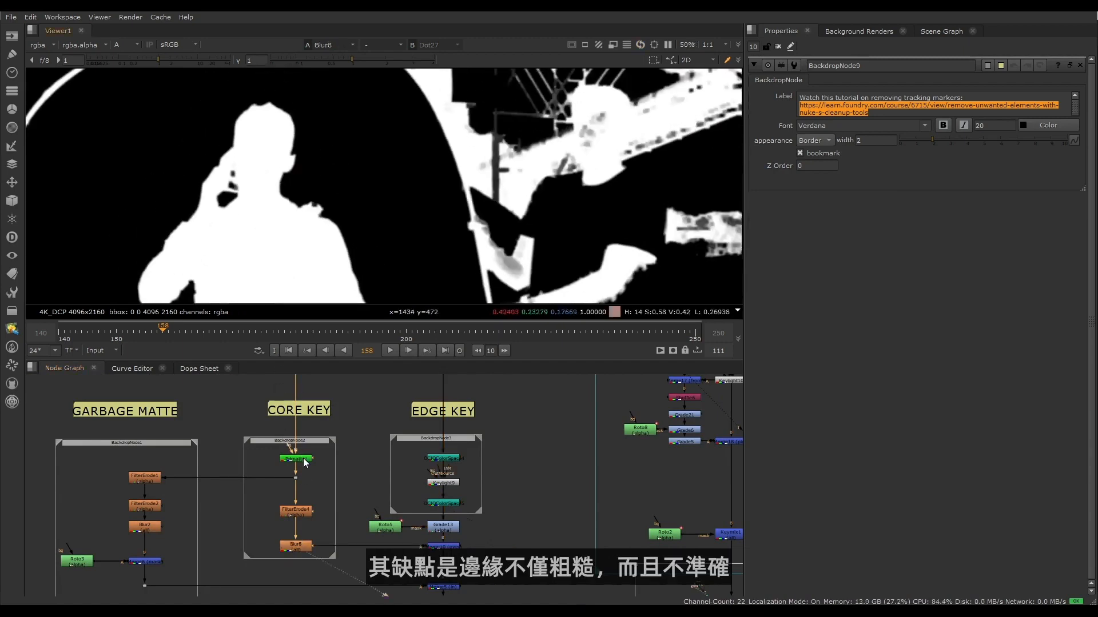
- View the Primatte1 output in the CORE KEY section and inspect the matte edges around the hair, ear and neck
{"action": "left_click", "coordinate": [305, 463]}
{"action": "key", "text": "1"}
{"action": "scroll", "coordinate": [223, 200], "scroll_direction": "up", "scroll_amount": 10}
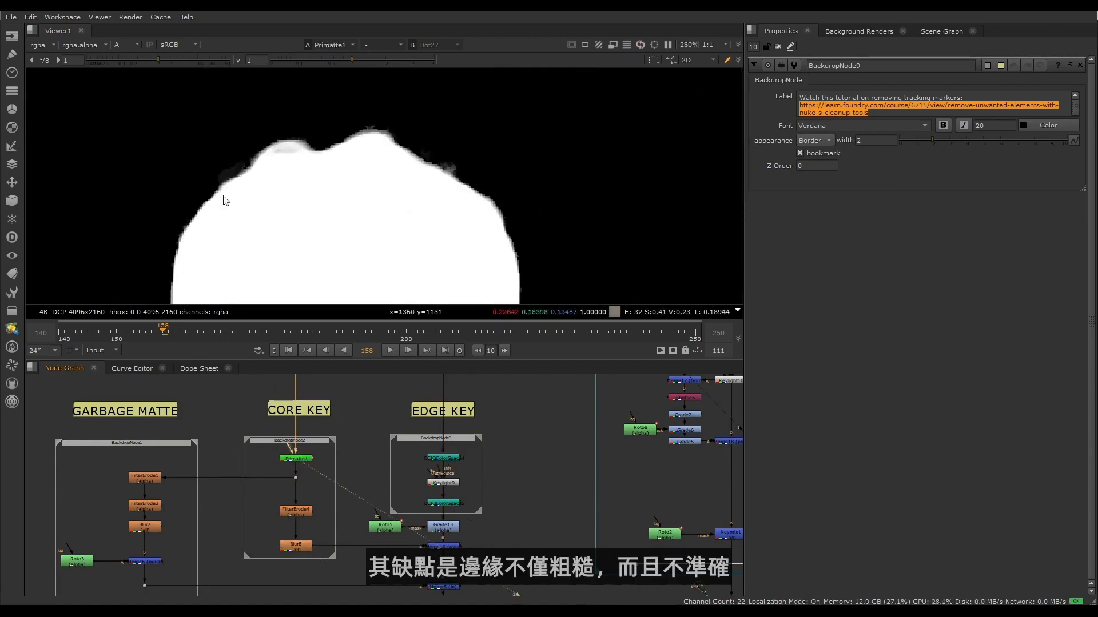
{"action": "middle_click_drag", "start_coordinate": [413, 260], "coordinate": [324, 190]}
{"action": "scroll", "coordinate": [269, 160], "scroll_direction": "down", "scroll_amount": 5}
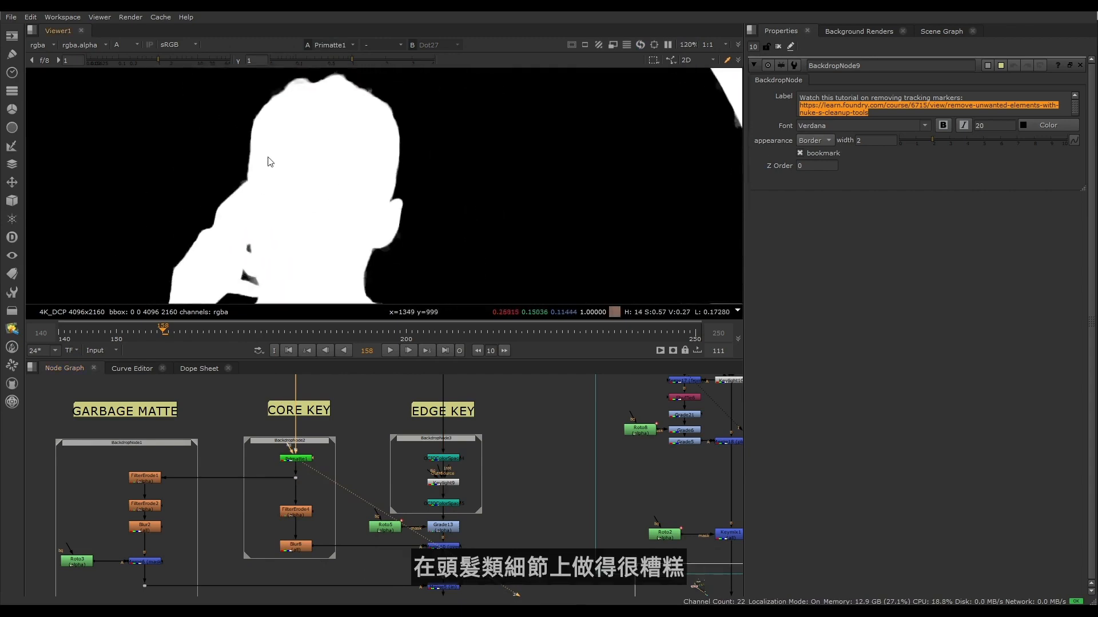
{"action": "middle_click_drag", "start_coordinate": [366, 274], "coordinate": [312, 252]}
{"action": "scroll", "coordinate": [293, 162], "scroll_direction": "up", "scroll_amount": 6}
{"action": "scroll", "coordinate": [314, 250], "scroll_direction": "down", "scroll_amount": 4}
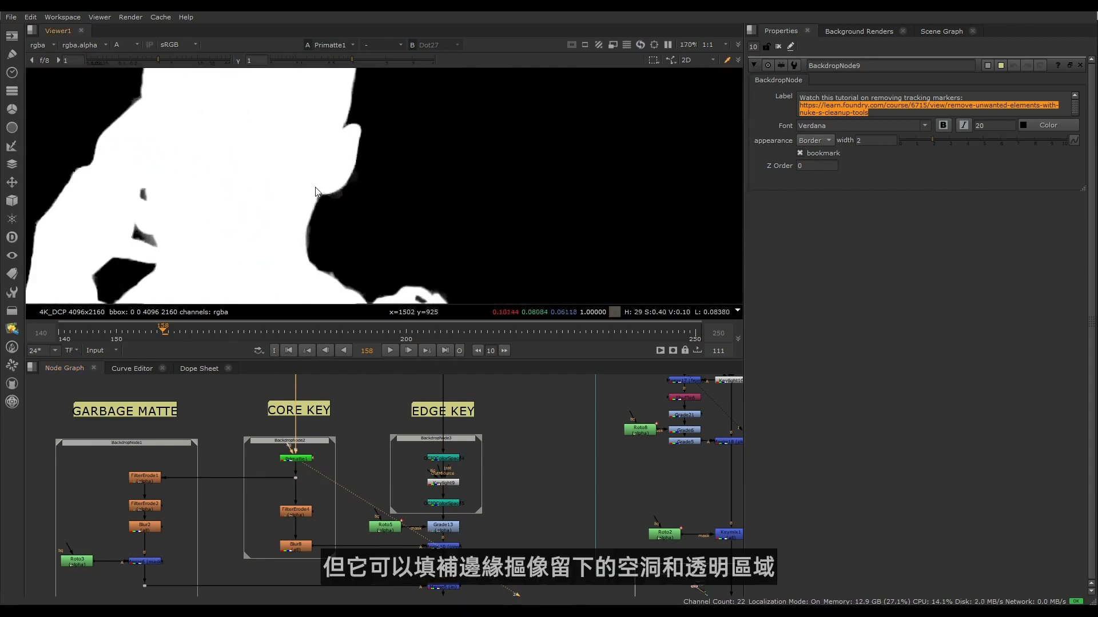
- View Merge10, which layers the core key over the edge key, and examine the FilterErode4 and Blur8 nodes feeding it
{"action": "left_click", "coordinate": [450, 548]}
{"action": "key", "text": "1"}
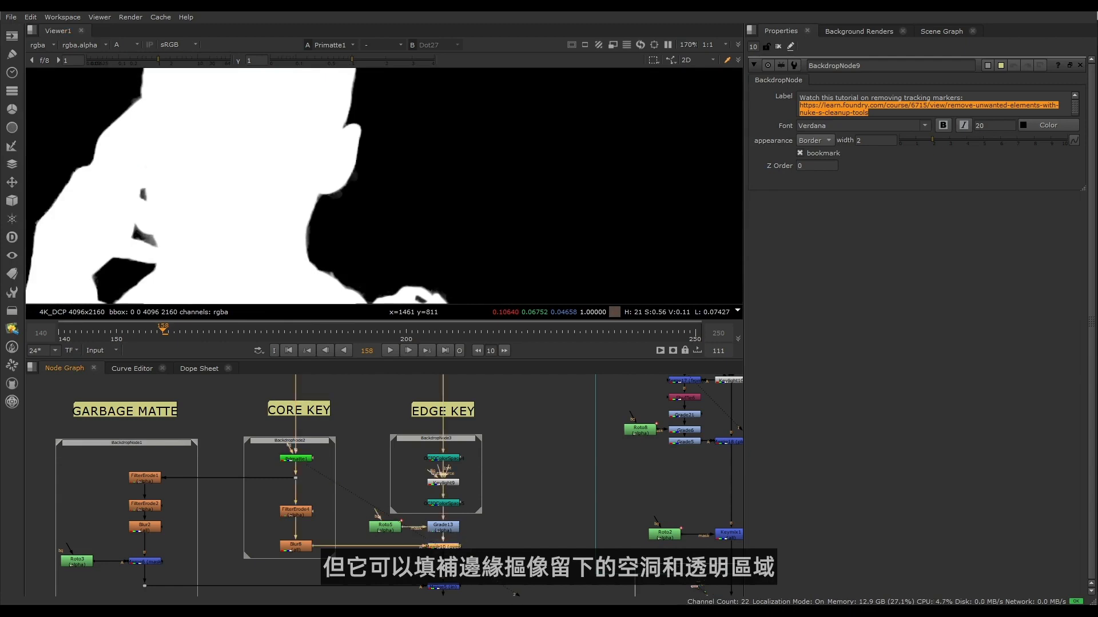
{"action": "scroll", "coordinate": [241, 136], "scroll_direction": "down", "scroll_amount": 8}
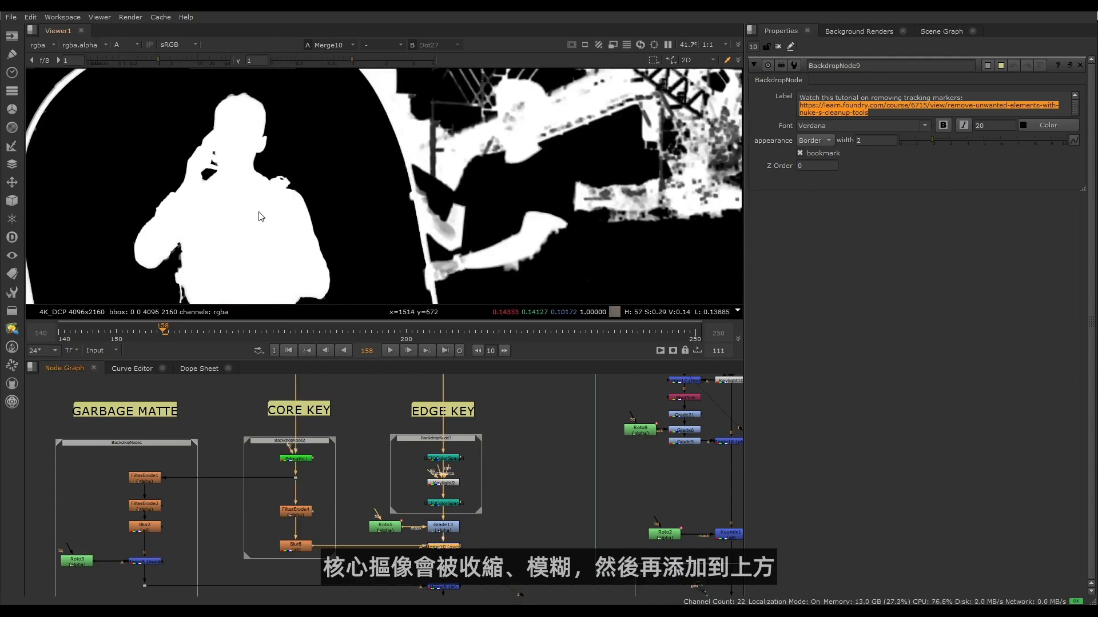
{"action": "scroll", "coordinate": [297, 506], "scroll_direction": "up", "scroll_amount": 5}
{"action": "middle_click_drag", "start_coordinate": [308, 522], "coordinate": [264, 402]}
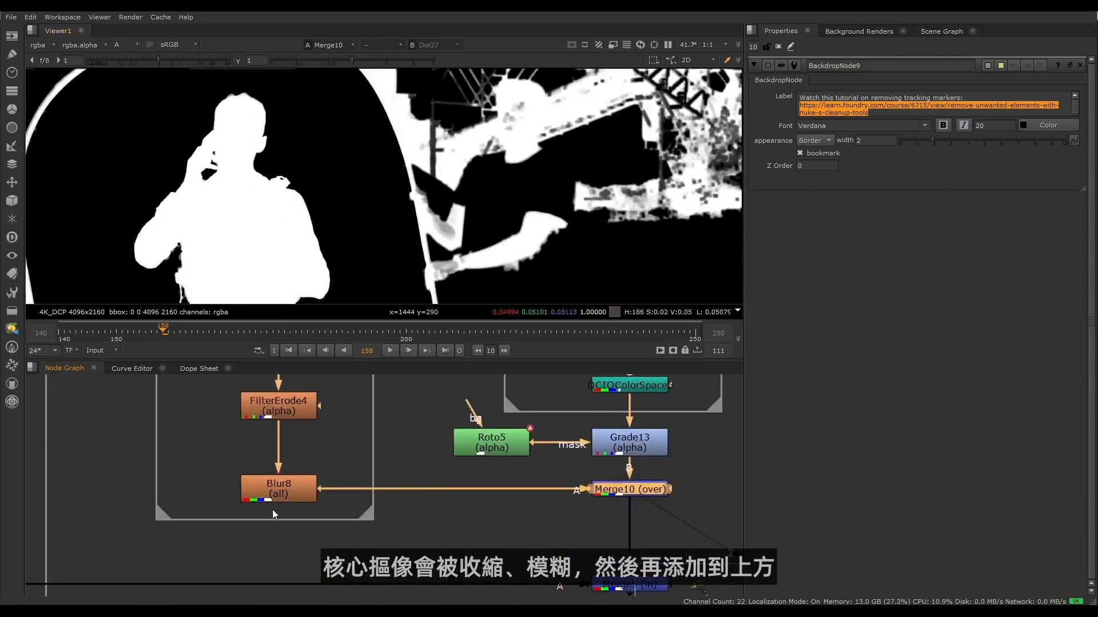
- Examine the areas surrounding the character in the Merge10 alpha and the GARBAGE MATTE branch leading into Merge5
{"action": "scroll", "coordinate": [254, 224], "scroll_direction": "down", "scroll_amount": 3}
{"action": "middle_click_drag", "start_coordinate": [556, 560], "coordinate": [615, 498]}
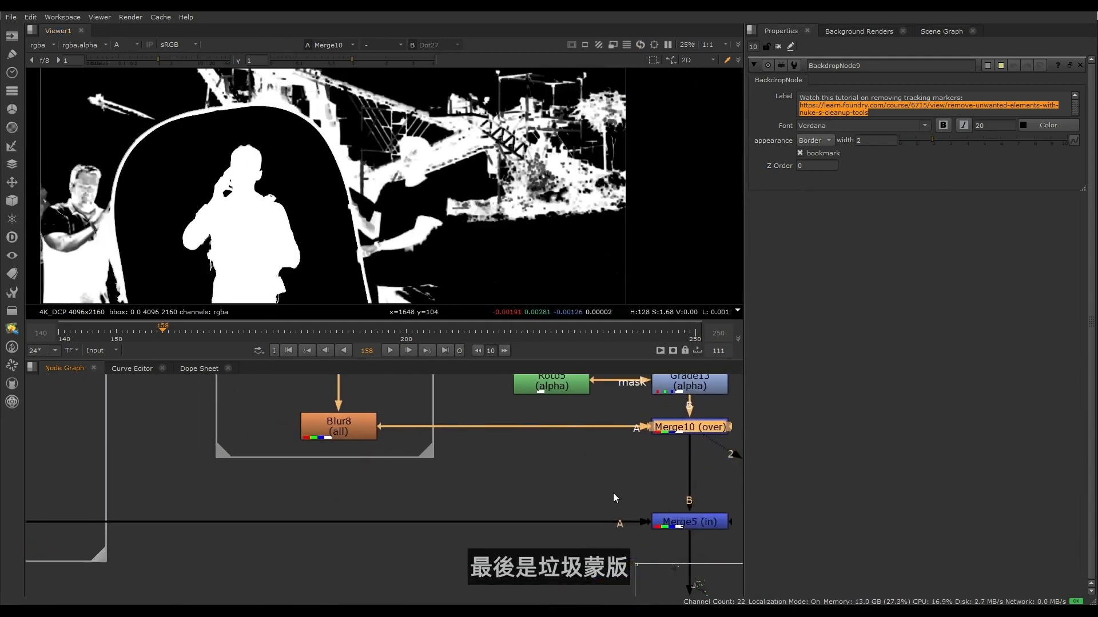
{"action": "scroll", "coordinate": [383, 496], "scroll_direction": "down", "scroll_amount": 5}
{"action": "middle_click_drag", "start_coordinate": [231, 455], "coordinate": [275, 511]}
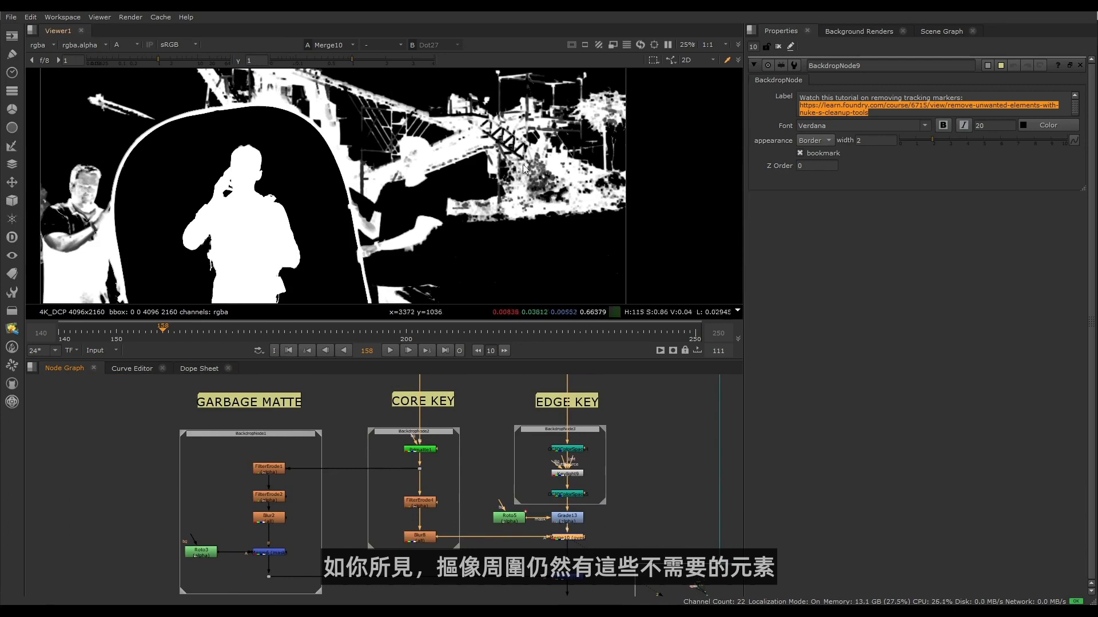
{"action": "middle_click_drag", "start_coordinate": [335, 518], "coordinate": [342, 495]}
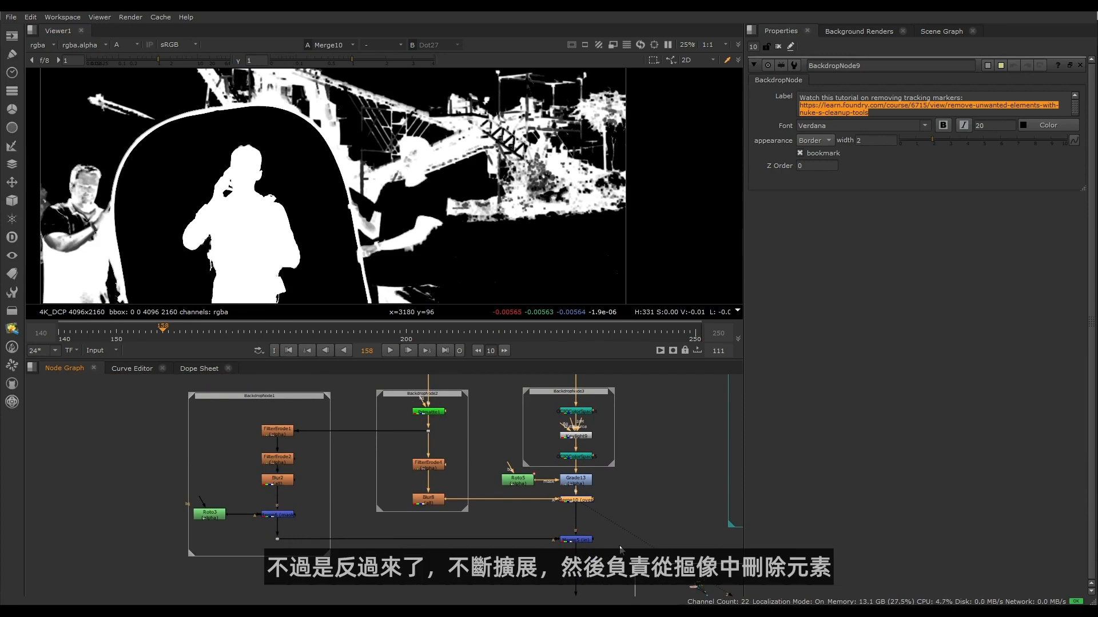
- View Merge5 and toggle the node off and on to compare the alpha with and without the garbage matte
{"action": "left_click", "coordinate": [576, 540]}
{"action": "key", "text": "1"}
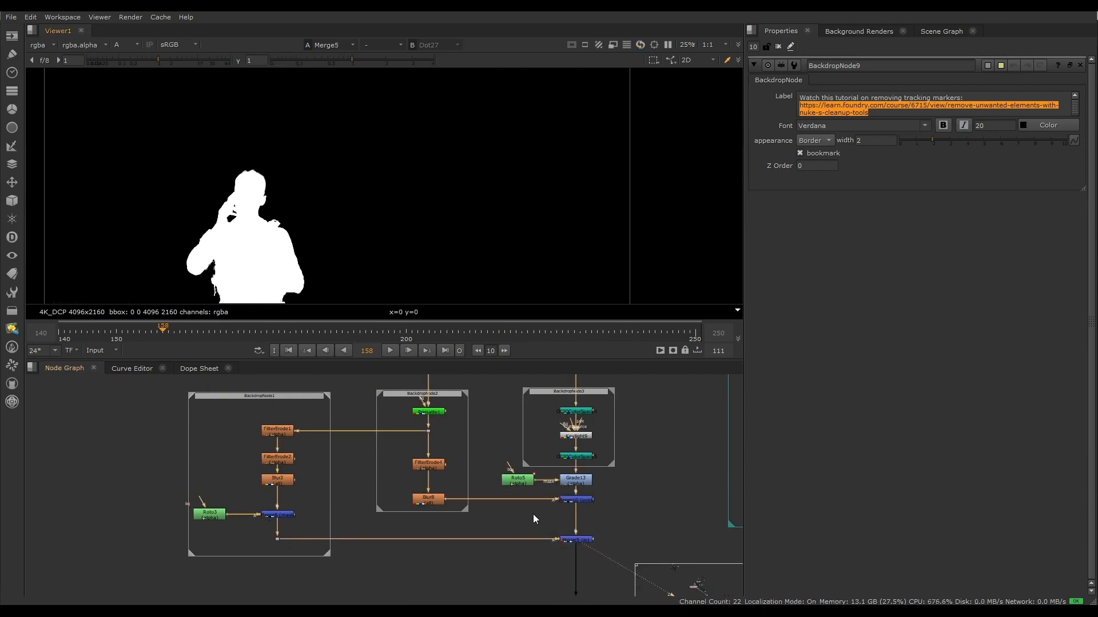
{"action": "left_click_drag", "start_coordinate": [533, 513], "coordinate": [604, 556]}
{"action": "key", "text": "d"}
{"action": "key", "text": "d"}
{"action": "key", "text": "d"}
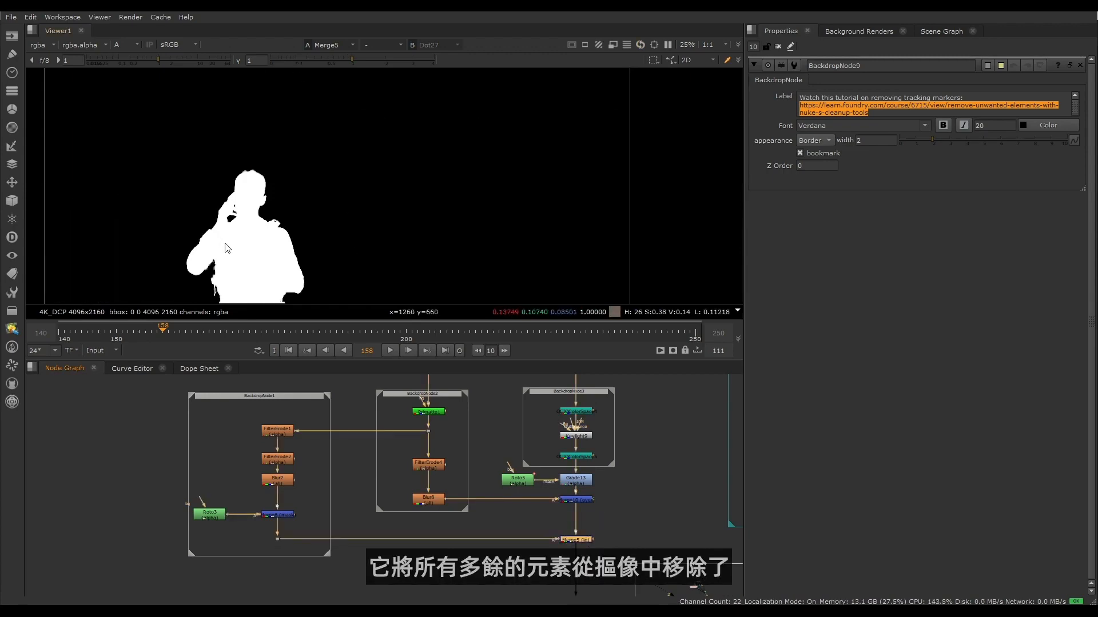
{"action": "key", "text": "d"}
{"action": "key", "text": "d"}
{"action": "key", "text": "d"}
{"action": "key", "text": "d"}
{"action": "key", "text": "d"}
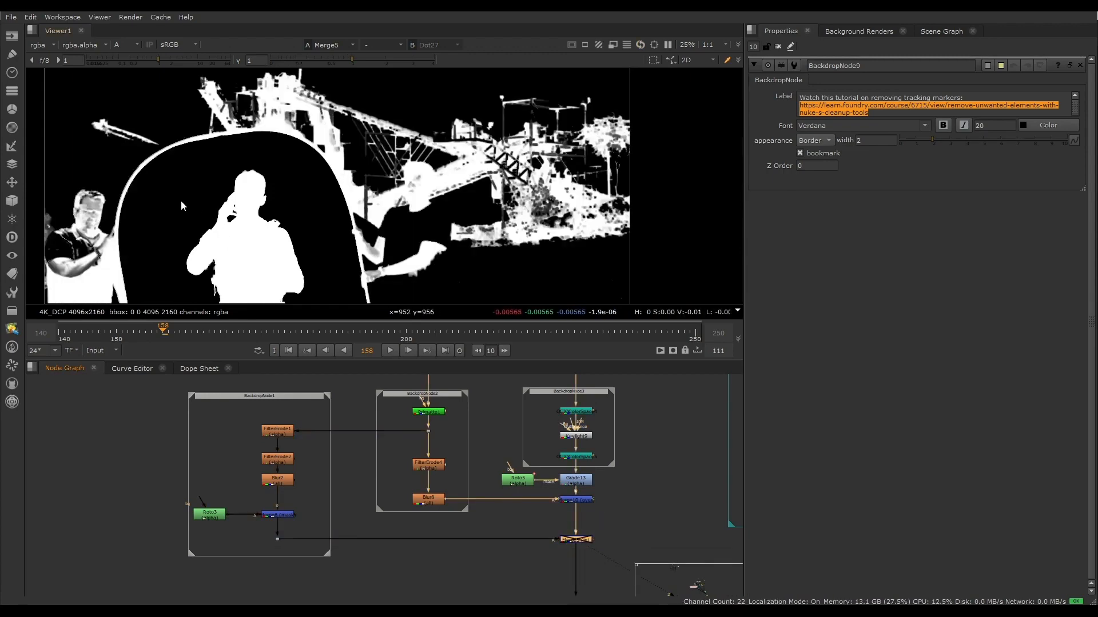
- Examine the DESPILL section and its DESPILL FIX group in the node graph
{"action": "scroll", "coordinate": [469, 487], "scroll_direction": "down", "scroll_amount": 4}
{"action": "middle_click_drag", "start_coordinate": [537, 510], "coordinate": [325, 537]}
{"action": "scroll", "coordinate": [448, 513], "scroll_direction": "down", "scroll_amount": 3}
{"action": "scroll", "coordinate": [430, 496], "scroll_direction": "up", "scroll_amount": 6}
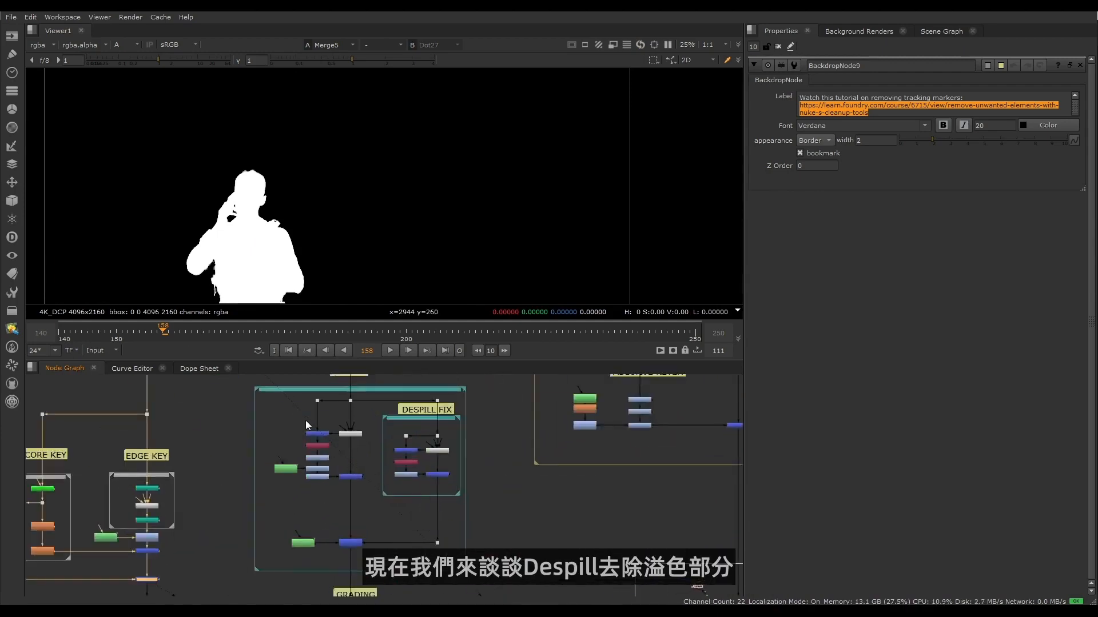
{"action": "scroll", "coordinate": [304, 461], "scroll_direction": "down", "scroll_amount": 1}
{"action": "middle_click_drag", "start_coordinate": [304, 461], "coordinate": [299, 474]}
{"action": "left_click_drag", "start_coordinate": [231, 377], "coordinate": [454, 589]}
{"action": "left_click", "coordinate": [453, 589]}
{"action": "scroll", "coordinate": [317, 422], "scroll_direction": "up", "scroll_amount": 4}
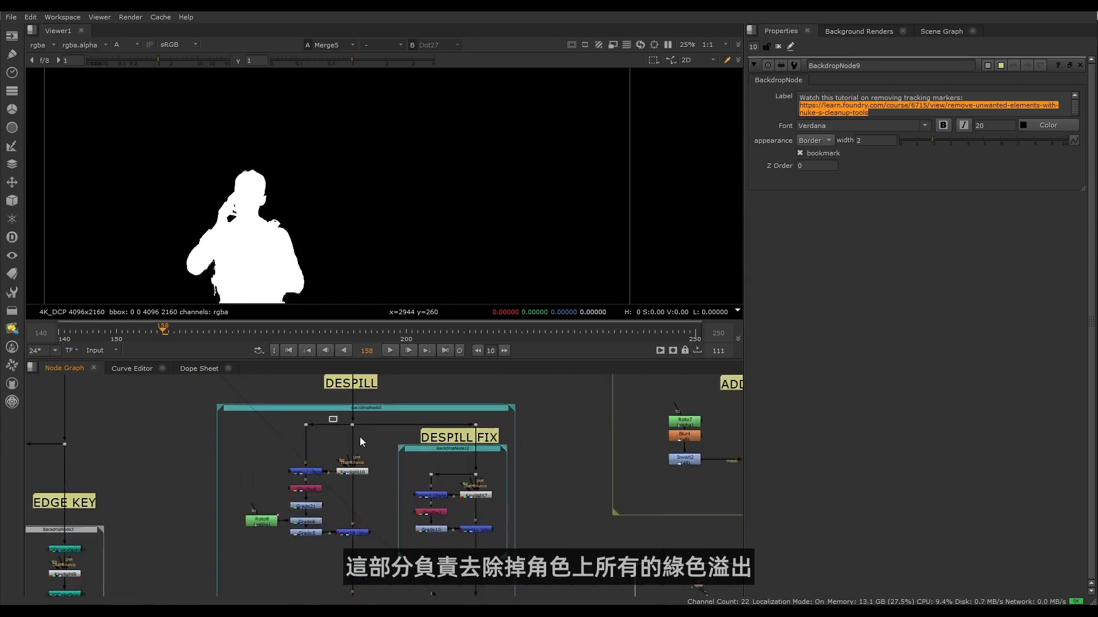
- View Dot36 above the DESPILL nodes in RGB and inspect the green spill around the character's head and shoulders
{"action": "left_click_drag", "start_coordinate": [359, 437], "coordinate": [372, 443]}
{"action": "key", "text": "1"}
{"action": "key", "text": "a"}
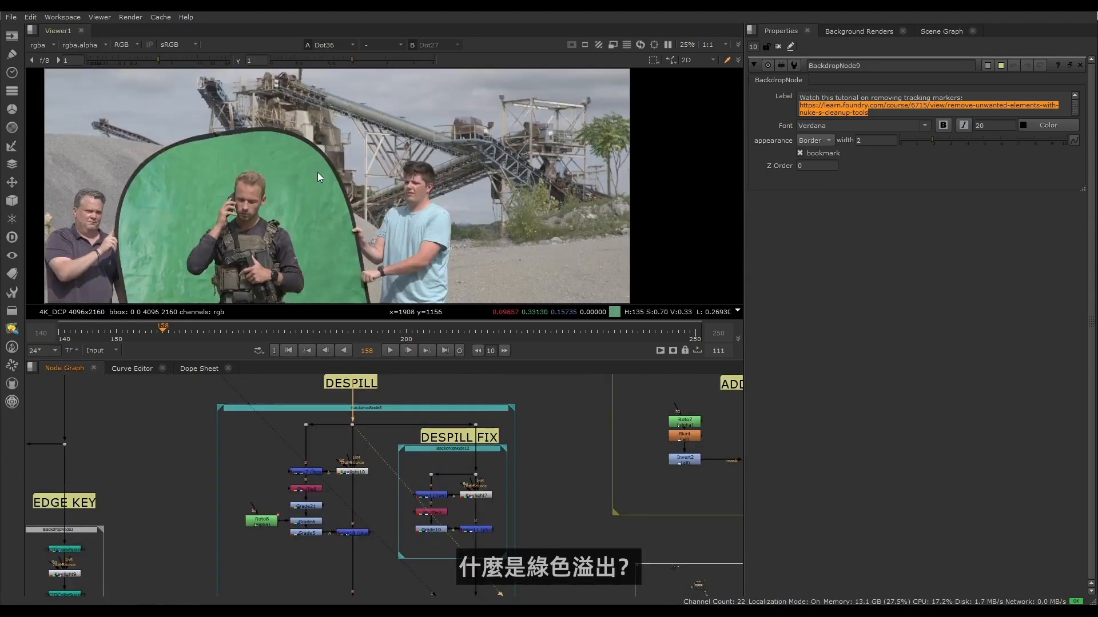
{"action": "scroll", "coordinate": [315, 171], "scroll_direction": "up", "scroll_amount": 5}
{"action": "scroll", "coordinate": [309, 134], "scroll_direction": "up", "scroll_amount": 3}
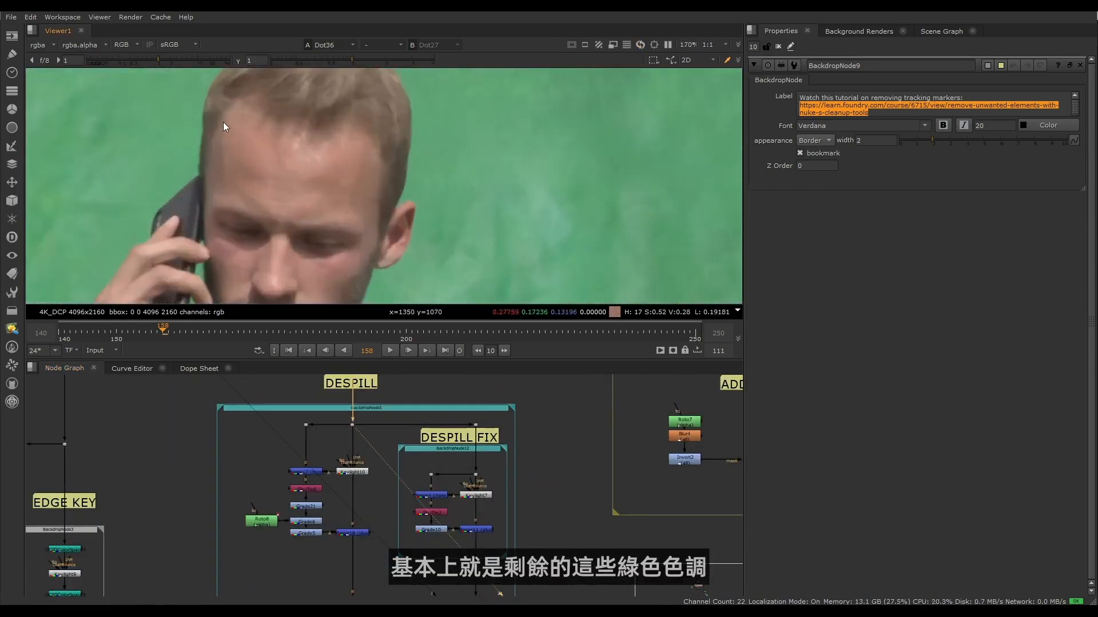
{"action": "middle_click_drag", "start_coordinate": [271, 277], "coordinate": [249, 87]}
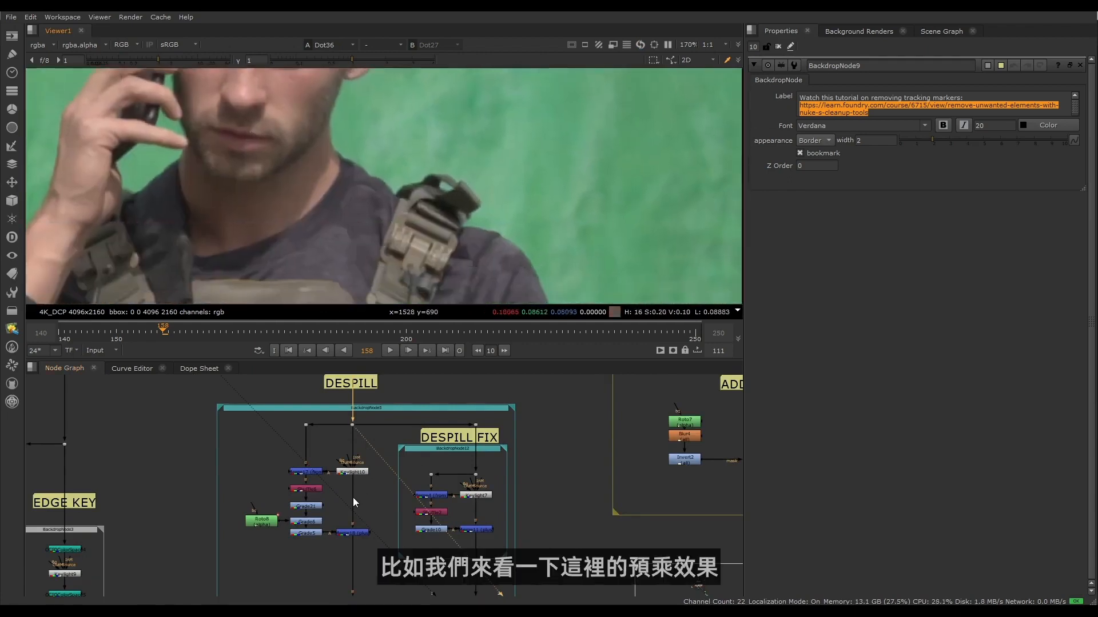
- View Premult3 and toggle the three main-branch DESPILL nodes off and on to compare green spill along the character's edges
{"action": "scroll", "coordinate": [369, 507], "scroll_direction": "down", "scroll_amount": 3}
{"action": "middle_click_drag", "start_coordinate": [373, 532], "coordinate": [363, 401]}
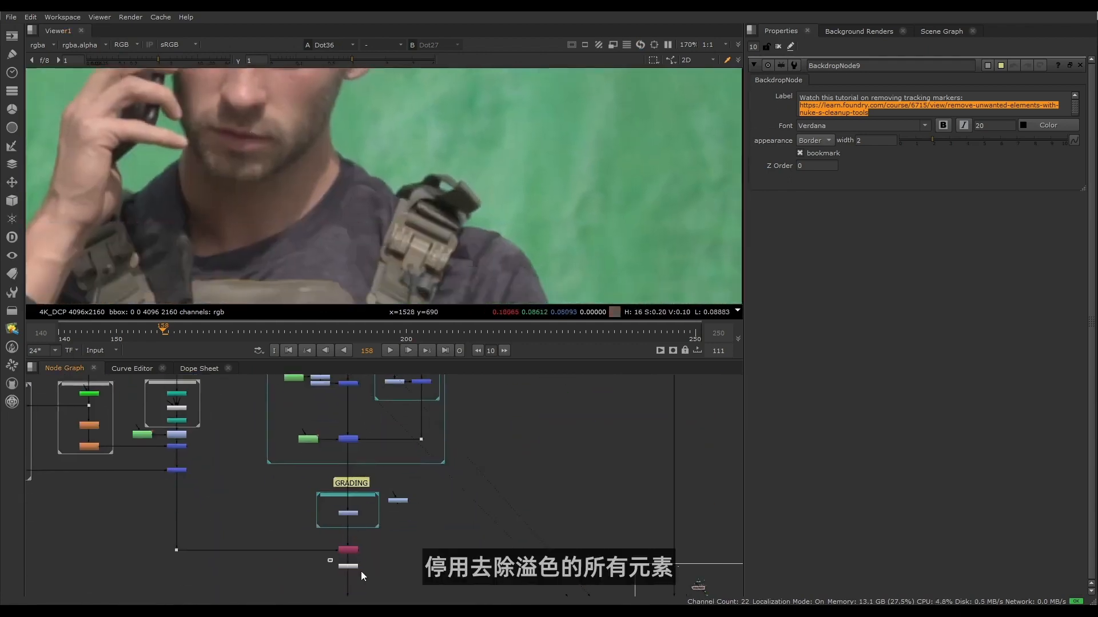
{"action": "left_click_drag", "start_coordinate": [361, 572], "coordinate": [383, 579]}
{"action": "key", "text": "1"}
{"action": "middle_click_drag", "start_coordinate": [344, 397], "coordinate": [342, 493]}
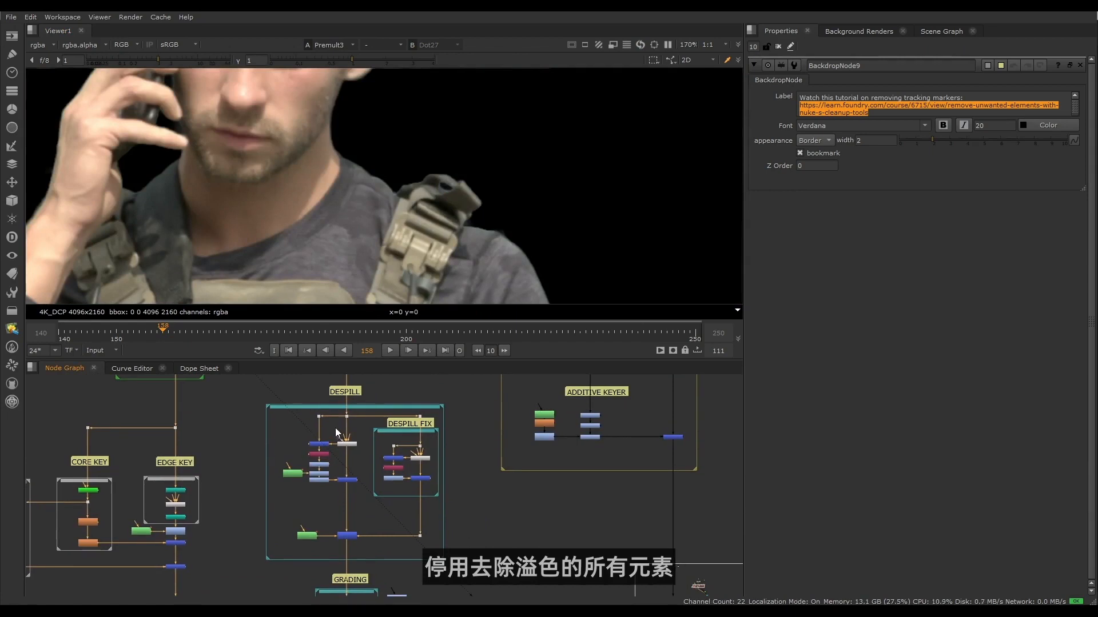
{"action": "left_click_drag", "start_coordinate": [335, 433], "coordinate": [370, 557]}
{"action": "key", "text": "d"}
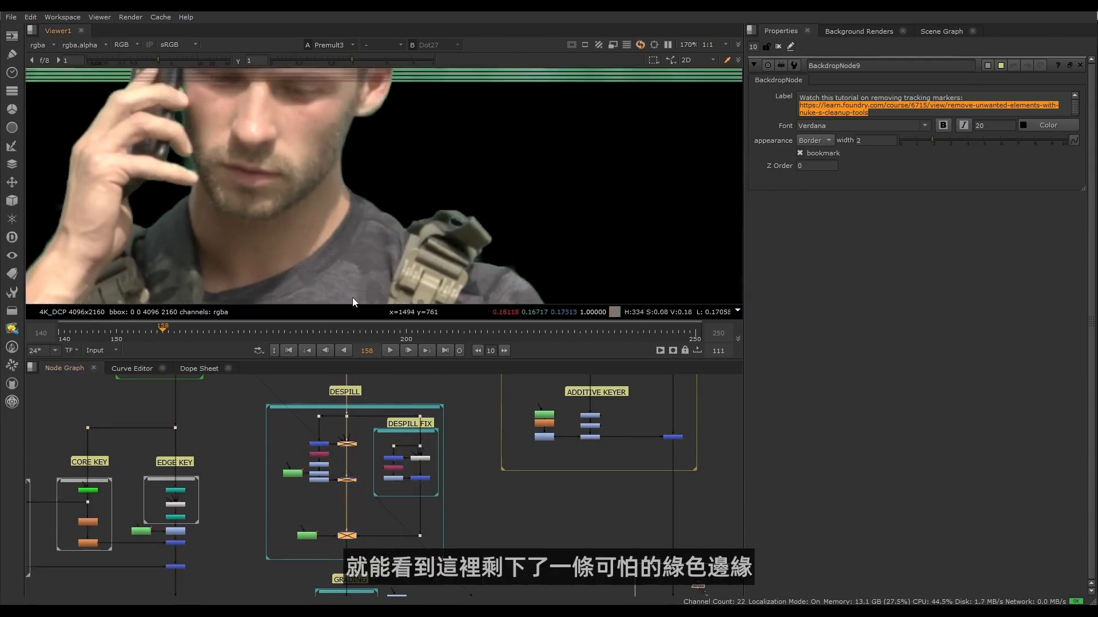
{"action": "key", "text": "d"}
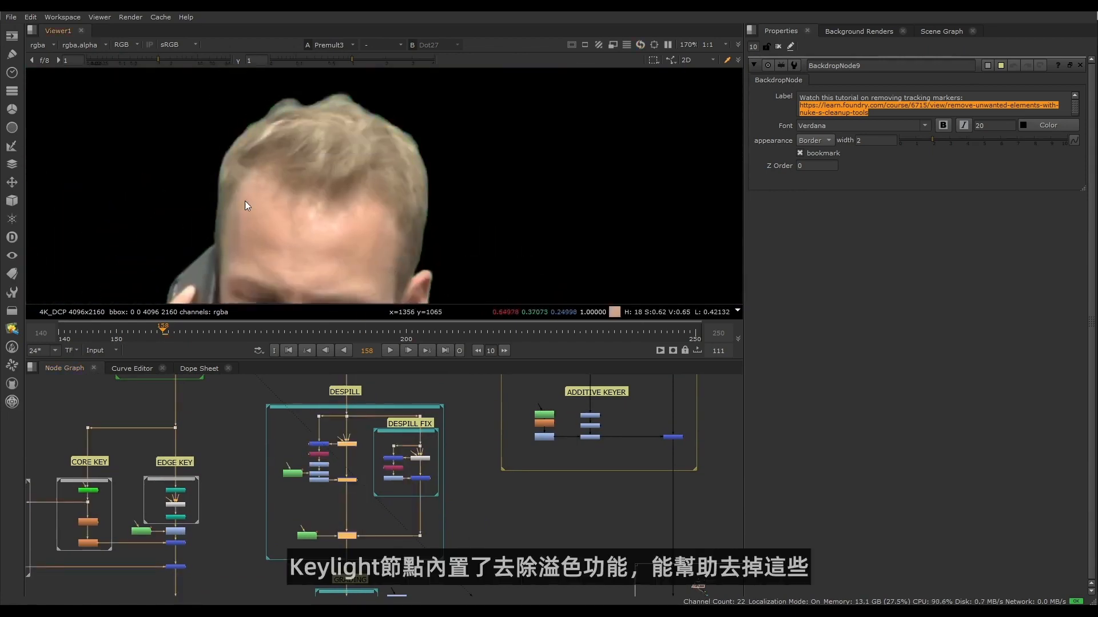
{"action": "key", "text": "d"}
- Re-enable only the Keylight node on the main branch of the DESPILL section
{"action": "scroll", "coordinate": [354, 453], "scroll_direction": "up", "scroll_amount": 3}
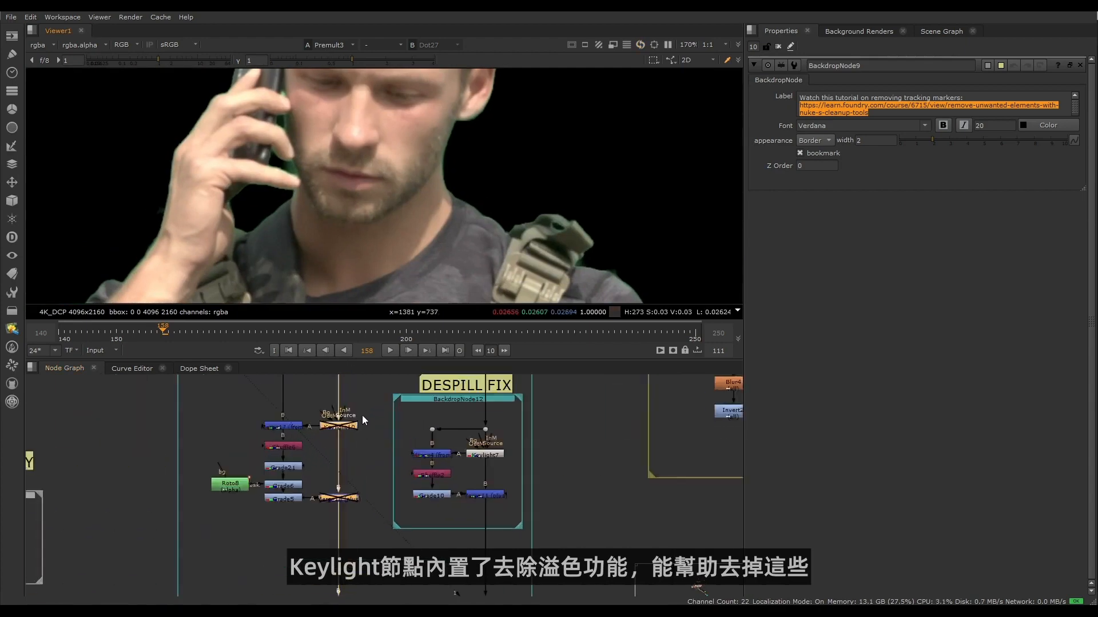
{"action": "left_click_drag", "start_coordinate": [302, 445], "coordinate": [303, 444]}
{"action": "key", "text": "d"}
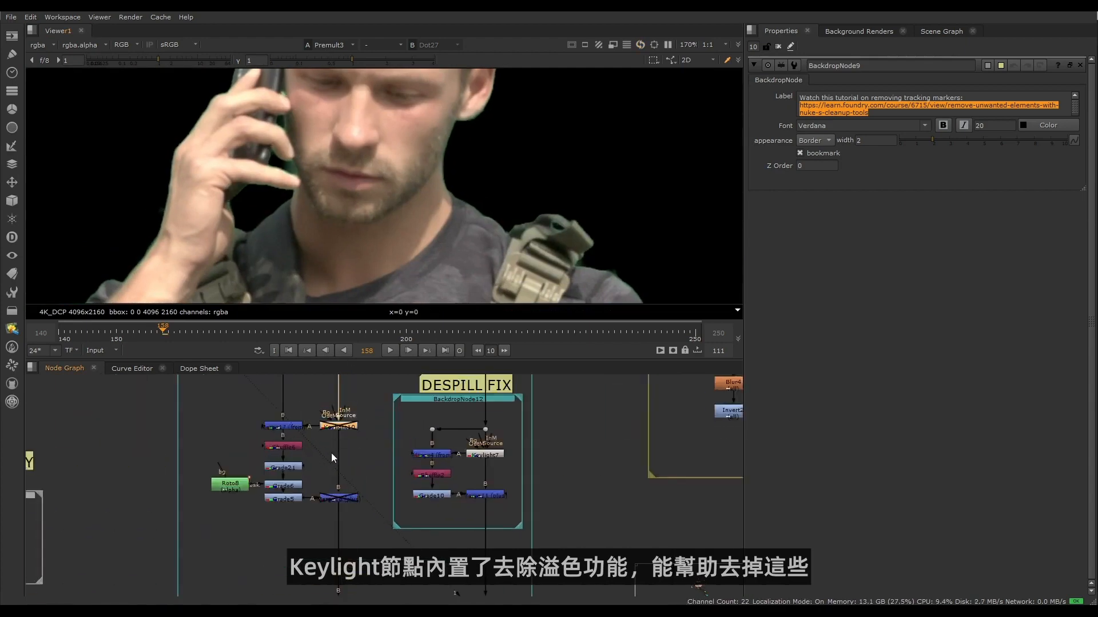
- Disable the Grade node inside the GRADING section
{"action": "middle_click_drag", "start_coordinate": [402, 462], "coordinate": [369, 413]}
{"action": "scroll", "coordinate": [365, 447], "scroll_direction": "down", "scroll_amount": 3}
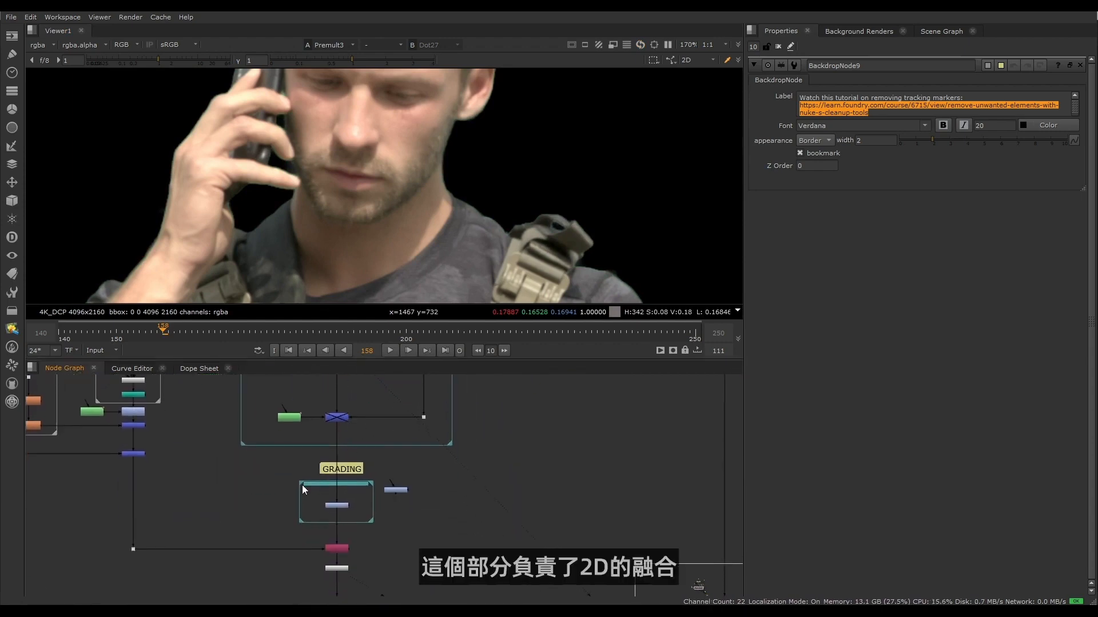
{"action": "left_click_drag", "start_coordinate": [279, 463], "coordinate": [389, 537]}
{"action": "scroll", "coordinate": [353, 468], "scroll_direction": "up", "scroll_amount": 5}
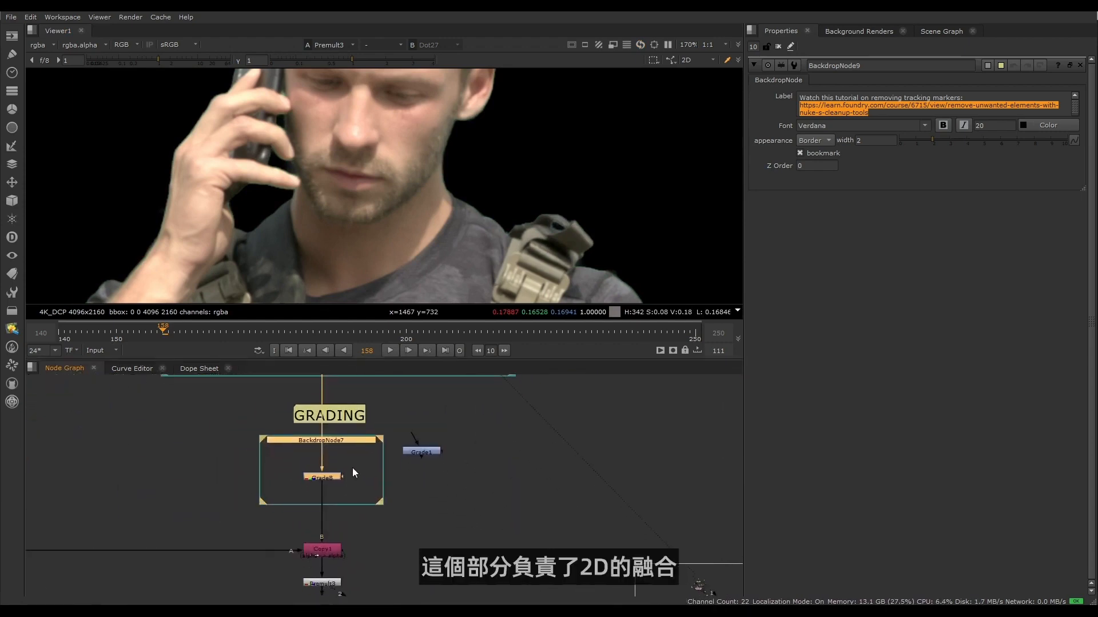
{"action": "key", "text": "d"}
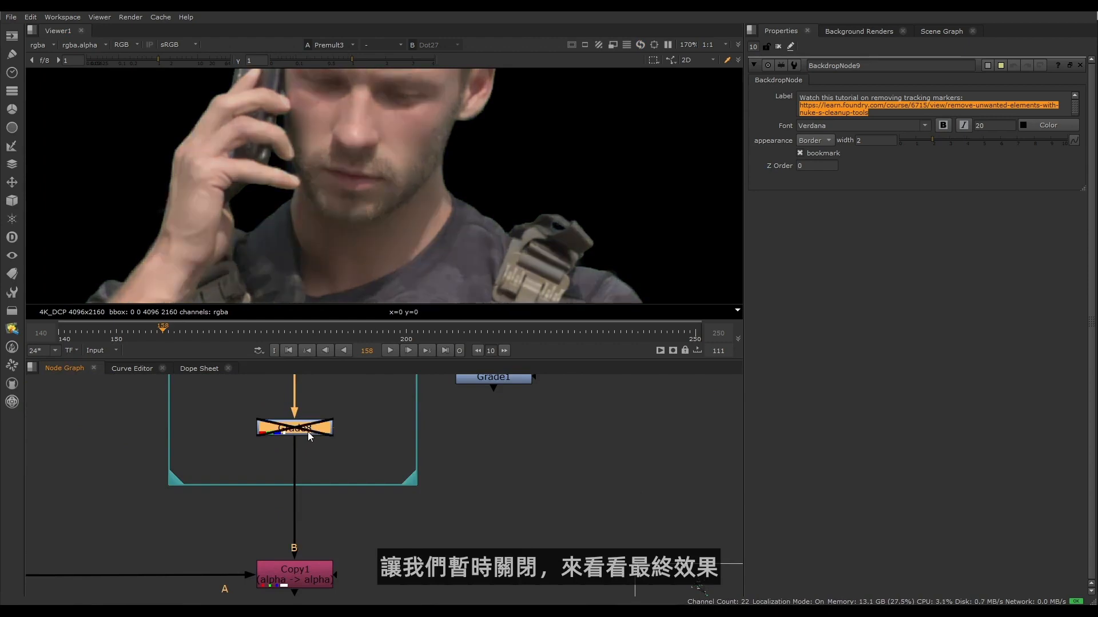
- Re-enable the two disabled merge nodes on the main branch of the DESPILL section
{"action": "scroll", "coordinate": [517, 493], "scroll_direction": "down", "scroll_amount": 5}
{"action": "middle_click_drag", "start_coordinate": [517, 493], "coordinate": [403, 462]}
{"action": "scroll", "coordinate": [414, 494], "scroll_direction": "down", "scroll_amount": 7}
{"action": "scroll", "coordinate": [389, 481], "scroll_direction": "up", "scroll_amount": 5}
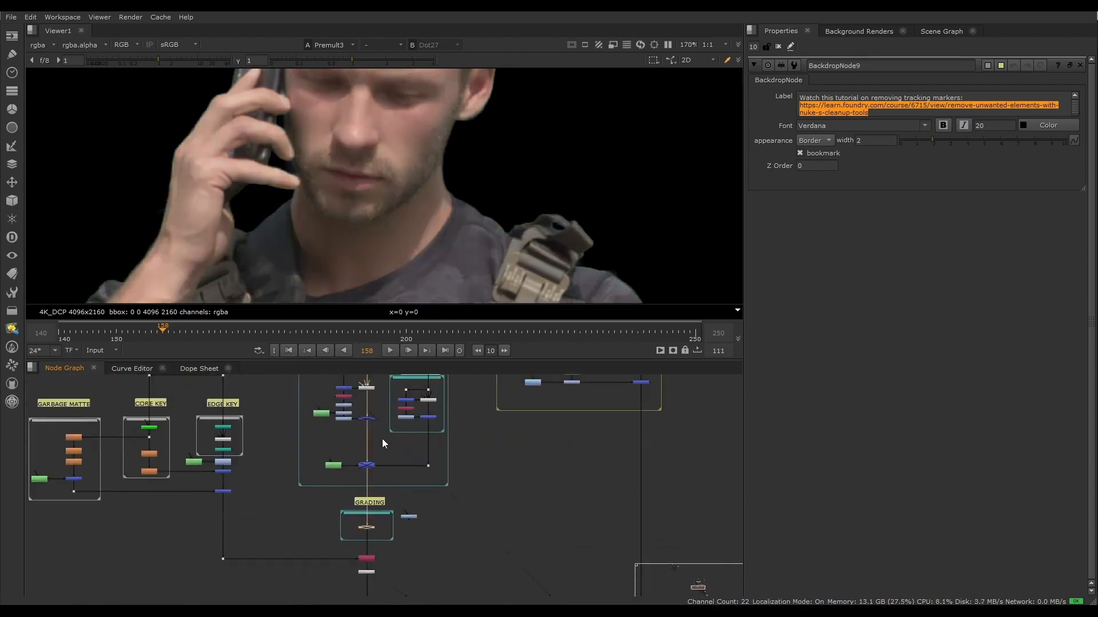
{"action": "left_click", "coordinate": [369, 465]}
{"action": "left_click", "coordinate": [368, 419], "text": "shift"}
{"action": "key", "text": "d"}
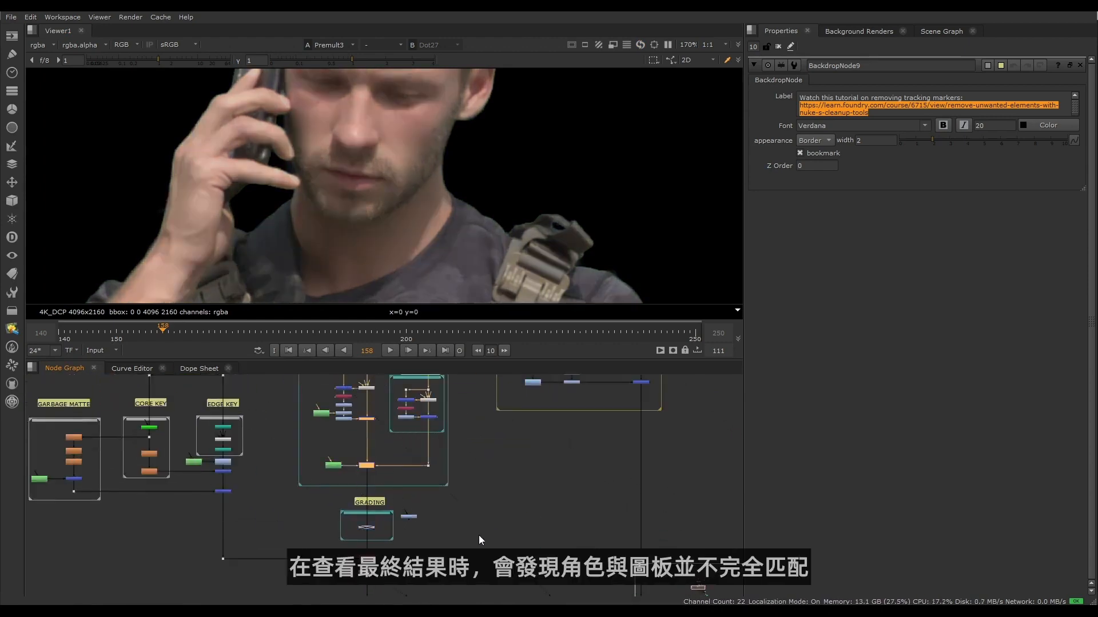
- View Dissolve3 above the REGRAIN section and compare the ungraded character with the desert plate
{"action": "middle_click_drag", "start_coordinate": [514, 581], "coordinate": [328, 414]}
{"action": "left_click_drag", "start_coordinate": [419, 465], "coordinate": [417, 462]}
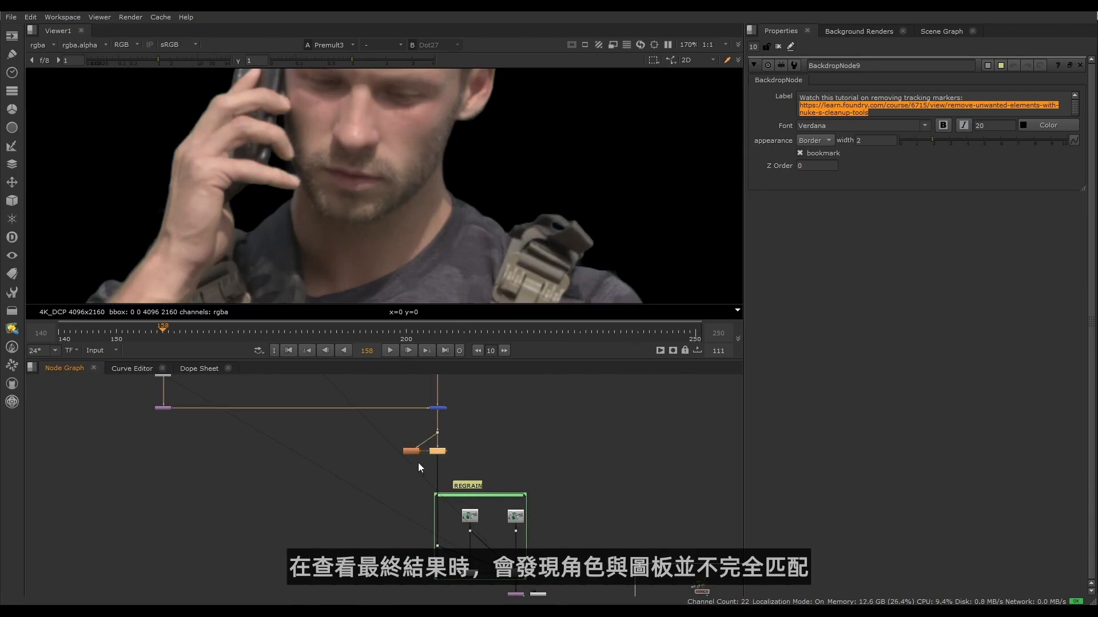
{"action": "key", "text": "1"}
{"action": "scroll", "coordinate": [303, 185], "scroll_direction": "down", "scroll_amount": 8}
{"action": "scroll", "coordinate": [246, 230], "scroll_direction": "down", "scroll_amount": 3}
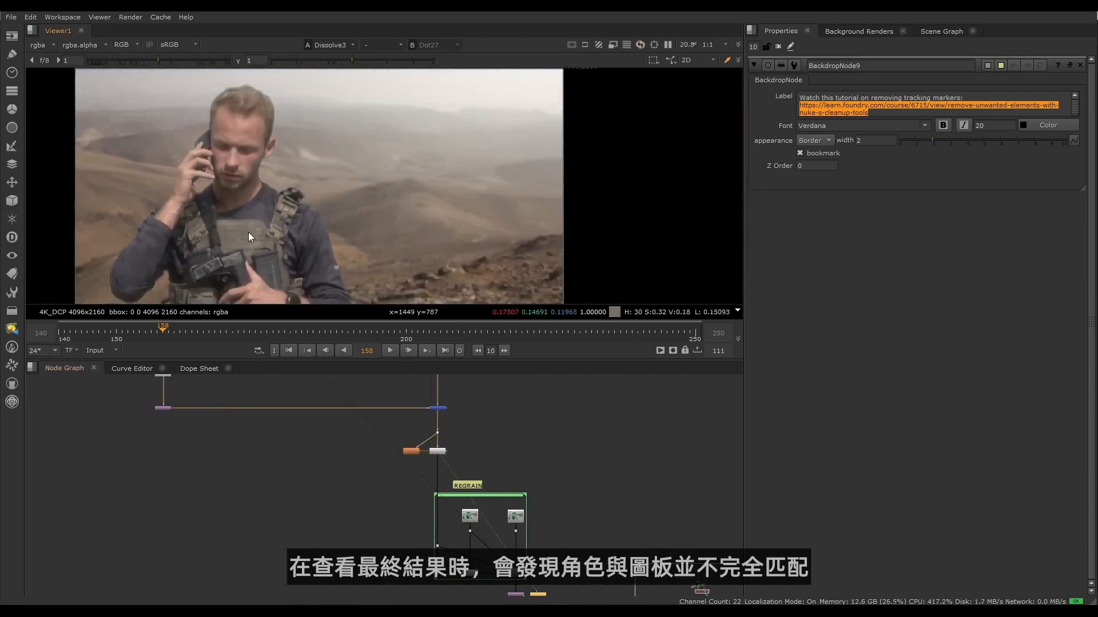
- Re-enable the Grade node in the GRADING section and compare the character's match to the desert plate
{"action": "middle_click_drag", "start_coordinate": [218, 395], "coordinate": [313, 549]}
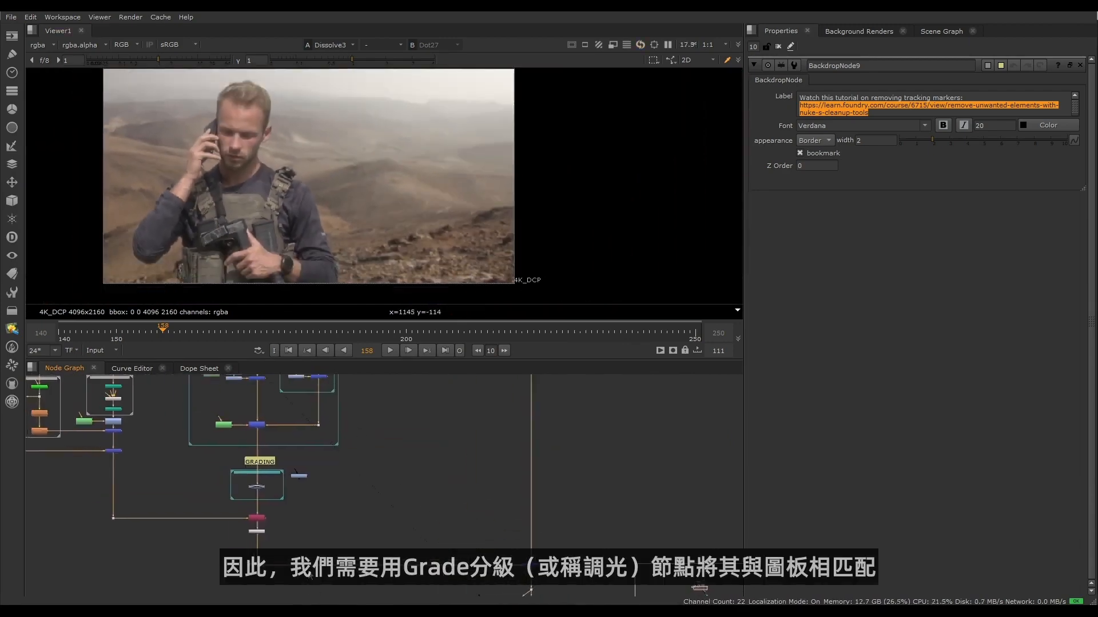
{"action": "scroll", "coordinate": [253, 498], "scroll_direction": "up", "scroll_amount": 5}
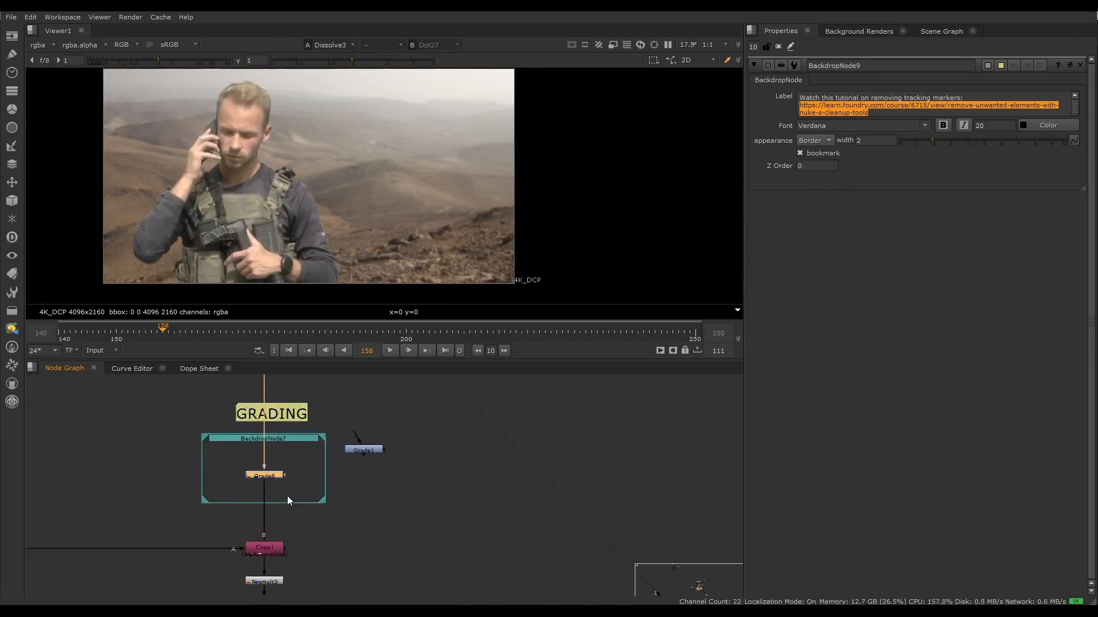
{"action": "key", "text": "d"}
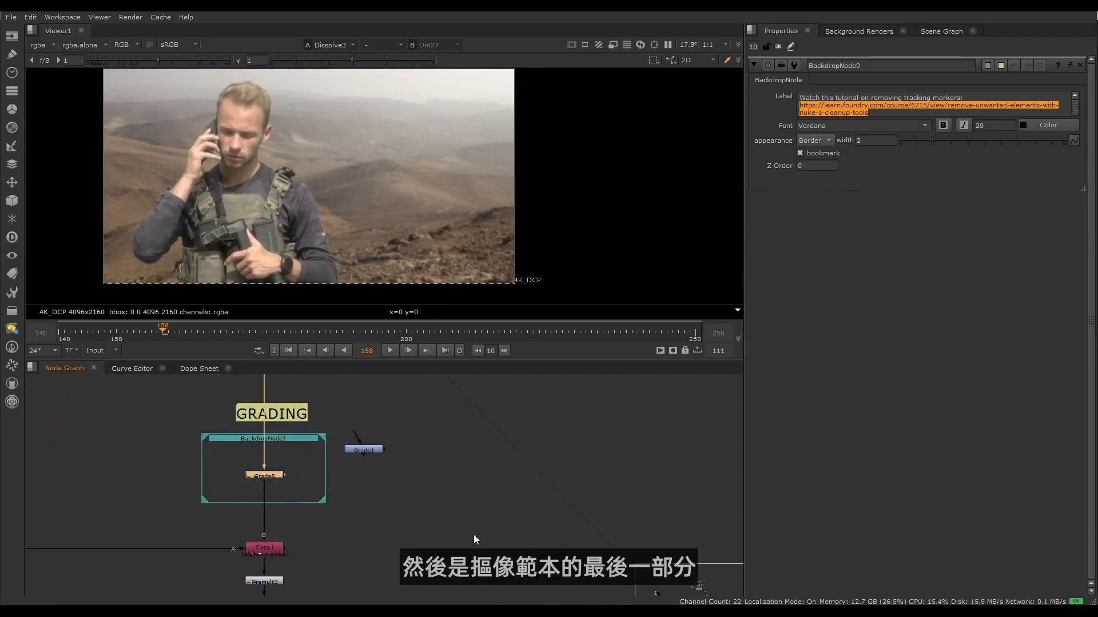
- Examine the ADDITIVE KEYER section, including its roto, blur and grade nodes and the merge into the background
{"action": "scroll", "coordinate": [423, 554], "scroll_direction": "down", "scroll_amount": 6}
{"action": "middle_click_drag", "start_coordinate": [513, 452], "coordinate": [397, 517]}
{"action": "scroll", "coordinate": [397, 517], "scroll_direction": "up", "scroll_amount": 3}
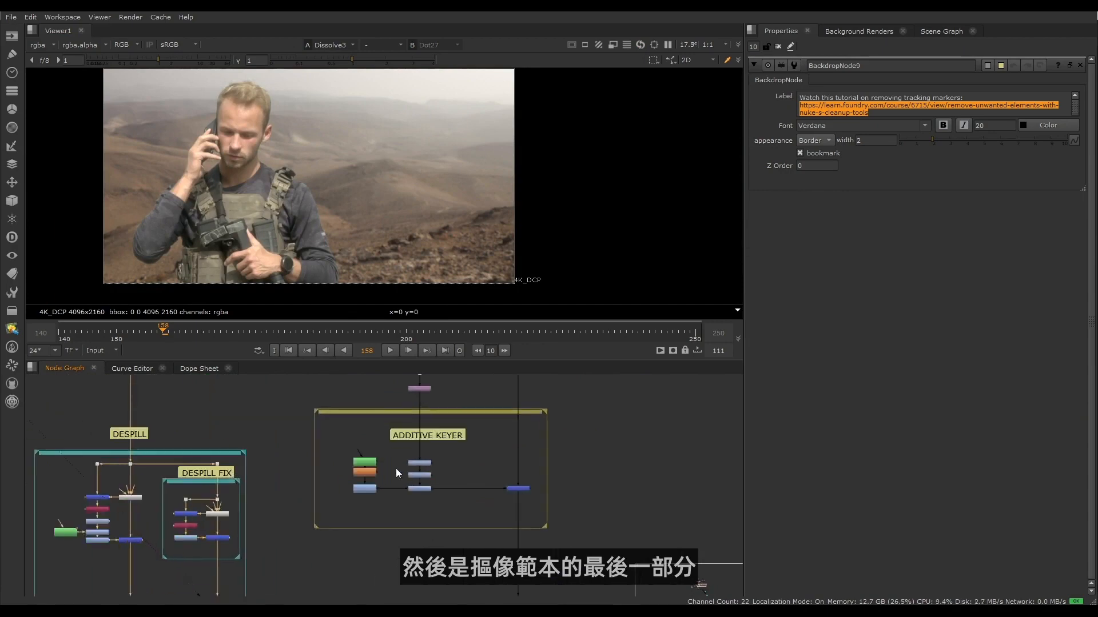
{"action": "left_click_drag", "start_coordinate": [292, 389], "coordinate": [598, 559]}
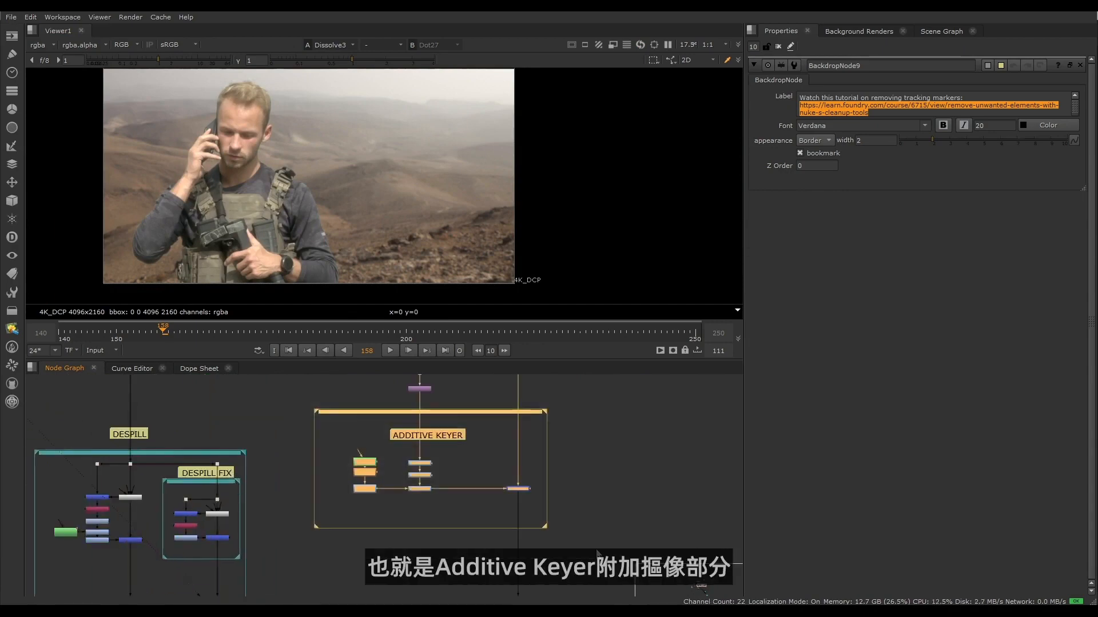
{"action": "left_click", "coordinate": [597, 554]}
{"action": "middle_click_drag", "start_coordinate": [514, 492], "coordinate": [344, 499]}
{"action": "scroll", "coordinate": [437, 498], "scroll_direction": "up", "scroll_amount": 3}
{"action": "scroll", "coordinate": [334, 488], "scroll_direction": "down", "scroll_amount": 2}
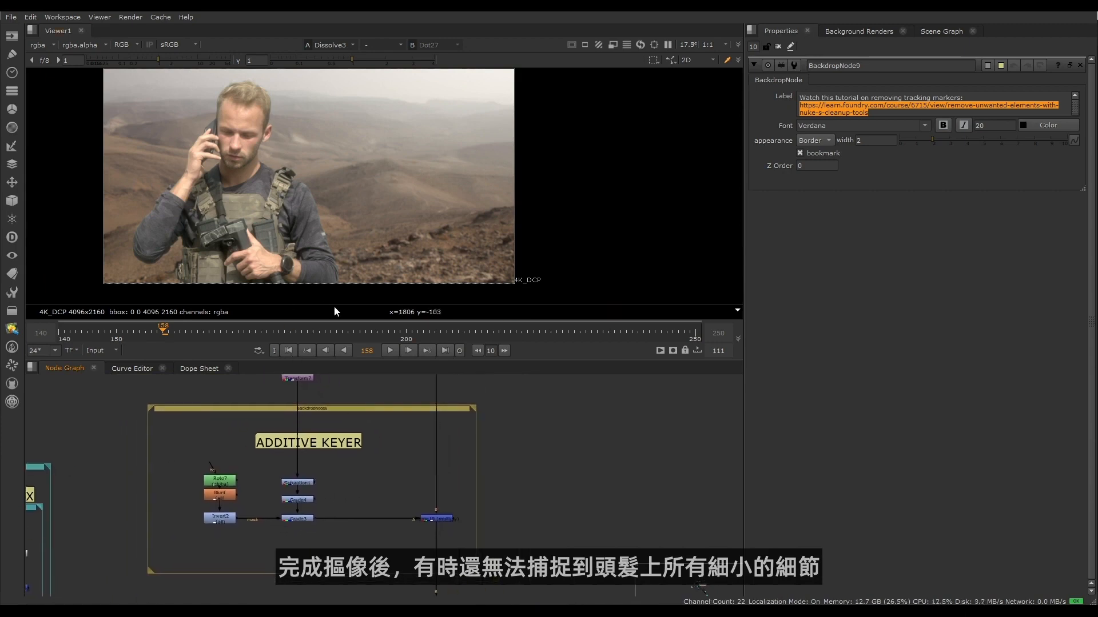
- Go to frame 200 and toggle the ADDITIVE KEYER merge off and on to compare the fine hair detail
{"action": "left_click", "coordinate": [407, 334]}
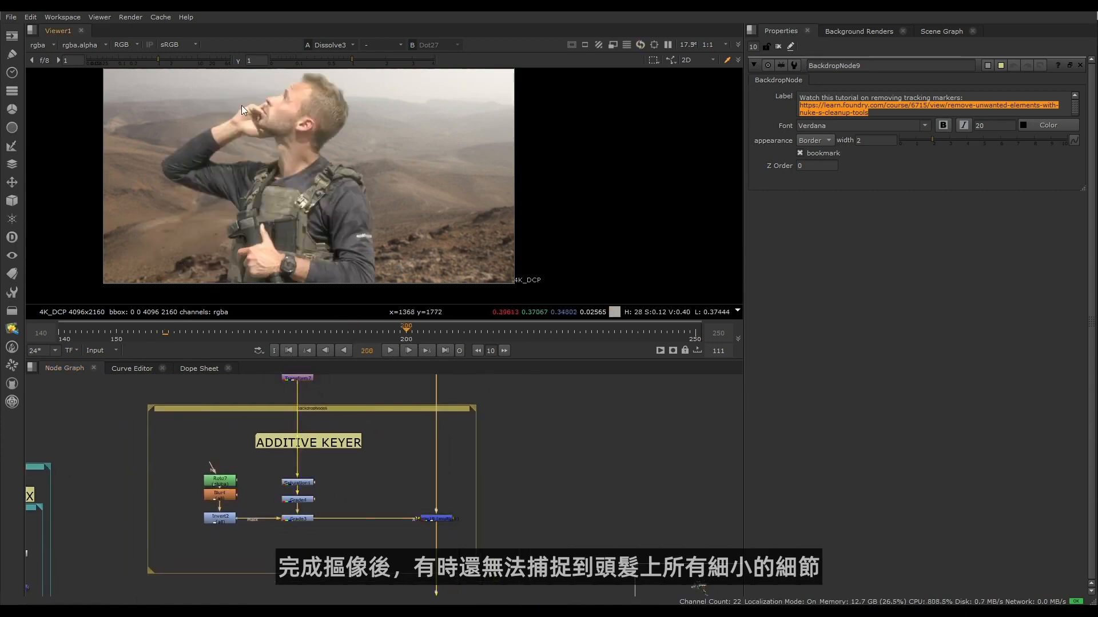
{"action": "scroll", "coordinate": [286, 128], "scroll_direction": "up", "scroll_amount": 8}
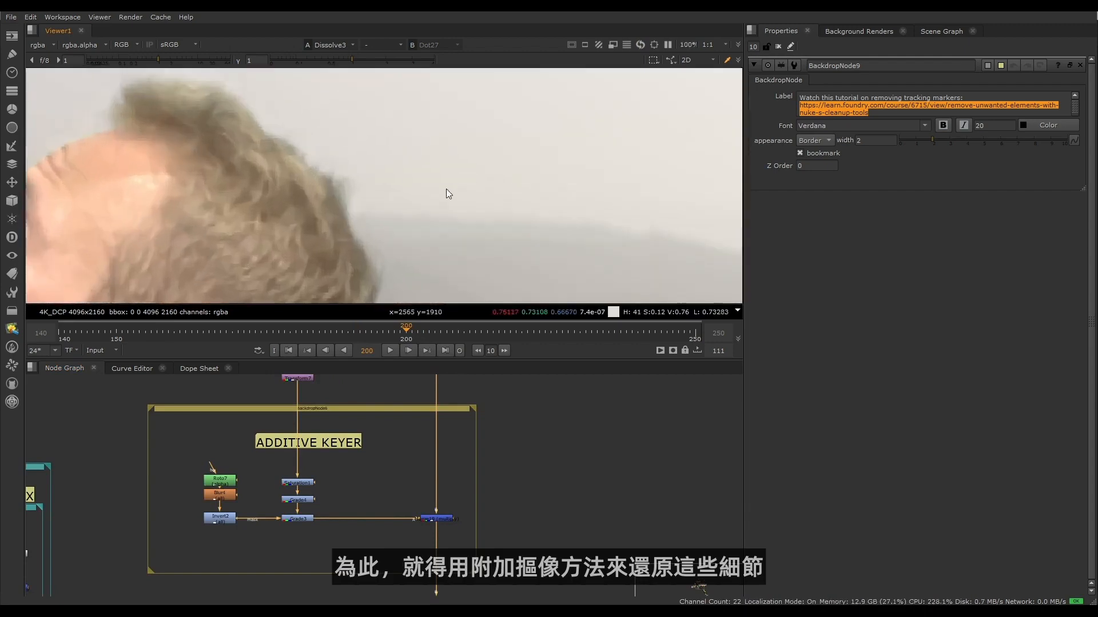
{"action": "left_click", "coordinate": [436, 519]}
{"action": "key", "text": "d"}
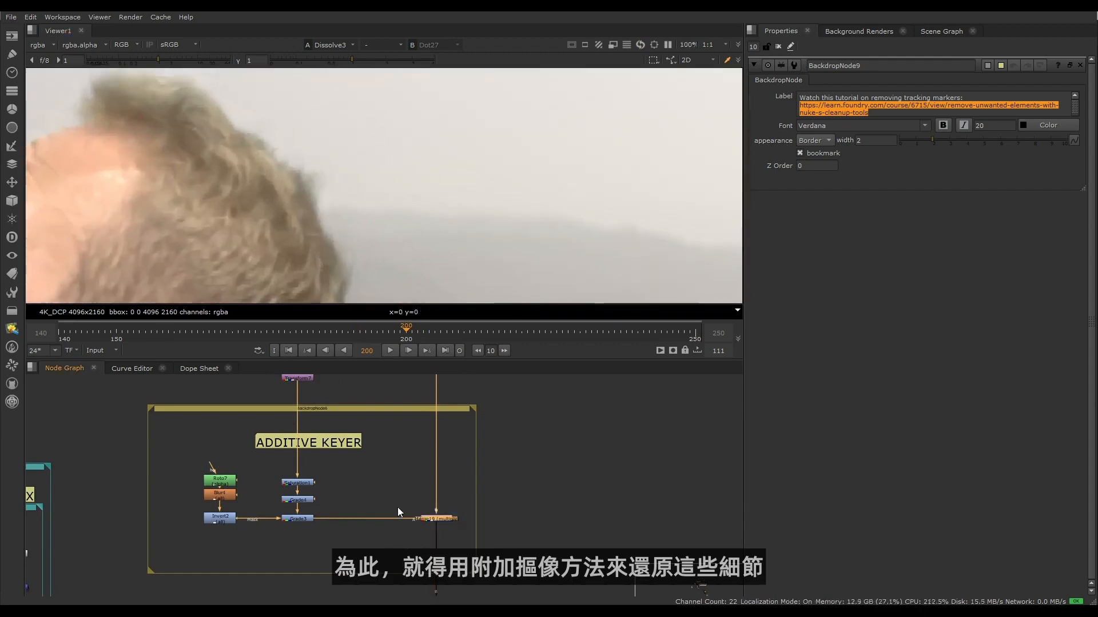
{"action": "middle_click_drag", "start_coordinate": [252, 145], "coordinate": [277, 186]}
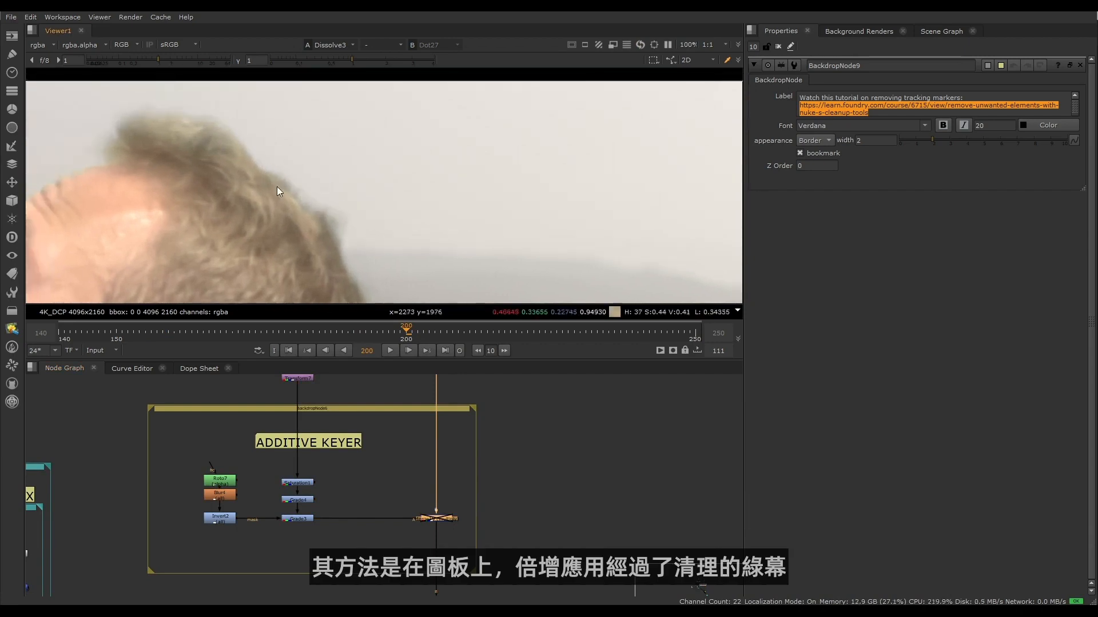
{"action": "key", "text": "d"}
{"action": "scroll", "coordinate": [159, 94], "scroll_direction": "up", "scroll_amount": 4}
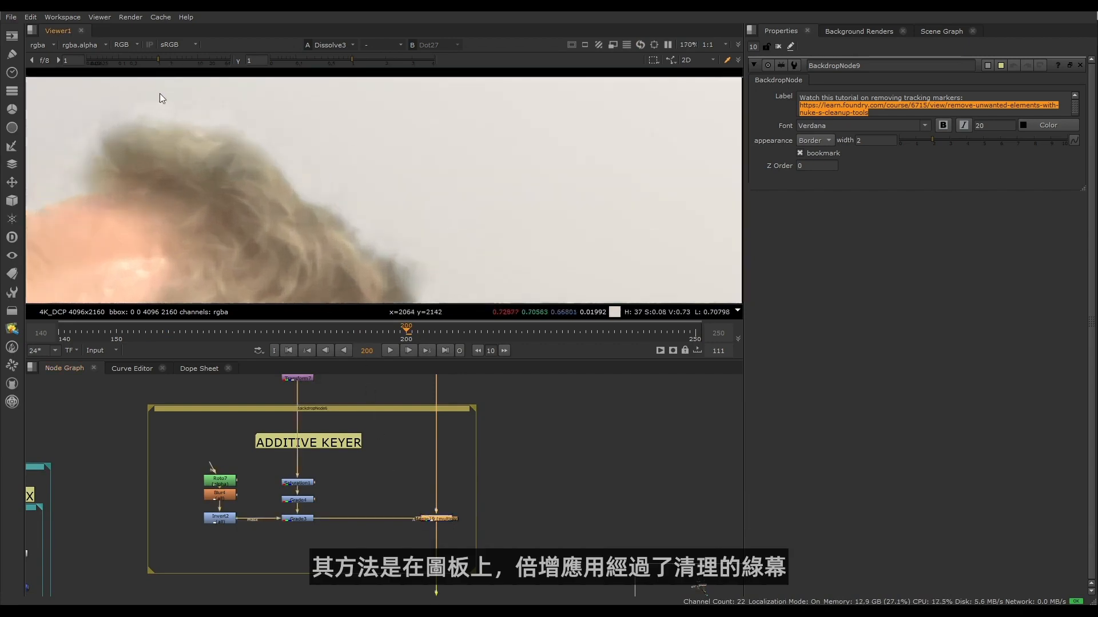
- Disable and re-enable the merge at the end of the ADDITIVE KEYER section to compare the hair edges in close-up
{"action": "scroll", "coordinate": [225, 457], "scroll_direction": "down", "scroll_amount": 6}
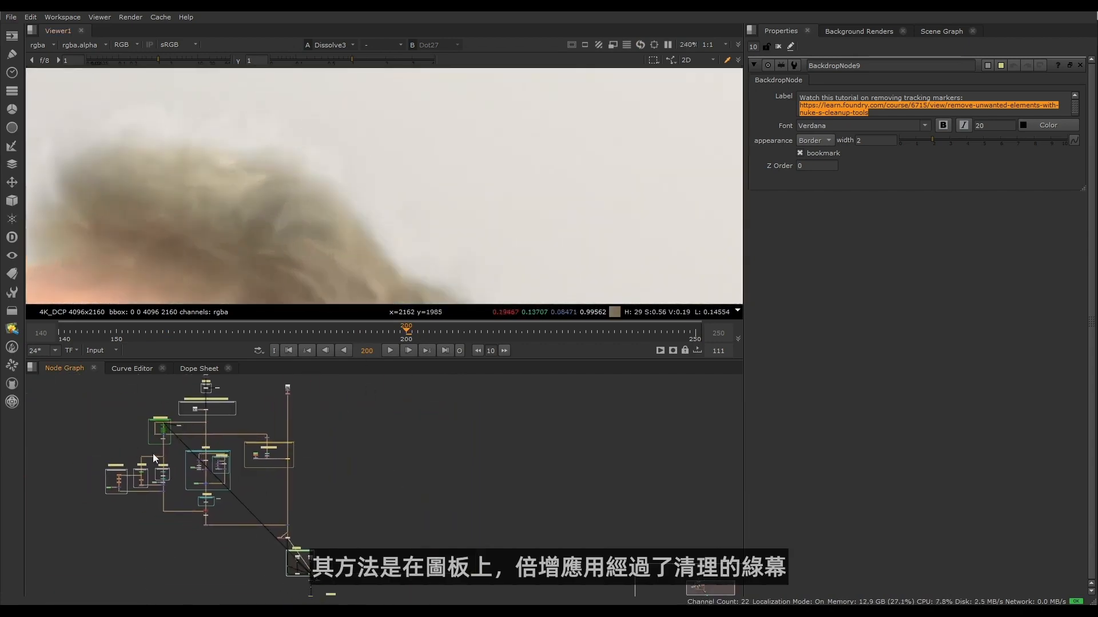
{"action": "scroll", "coordinate": [277, 468], "scroll_direction": "up", "scroll_amount": 5}
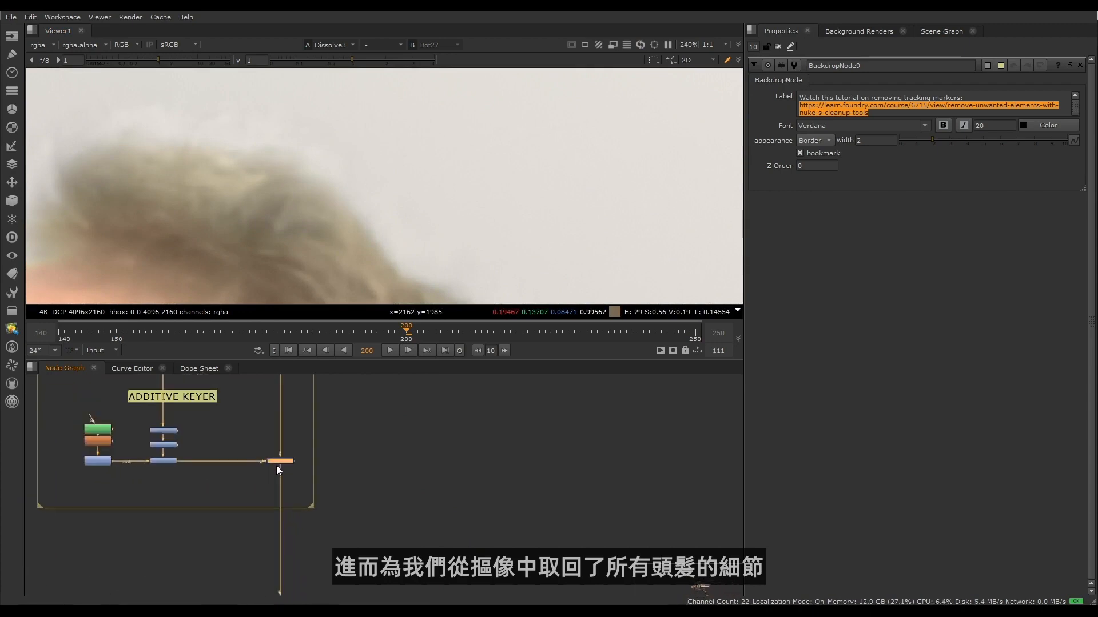
{"action": "middle_click_drag", "start_coordinate": [263, 443], "coordinate": [280, 463]}
{"action": "key", "text": "d"}
{"action": "key", "text": "d"}
{"action": "left_click_drag", "start_coordinate": [337, 501], "coordinate": [321, 500]}
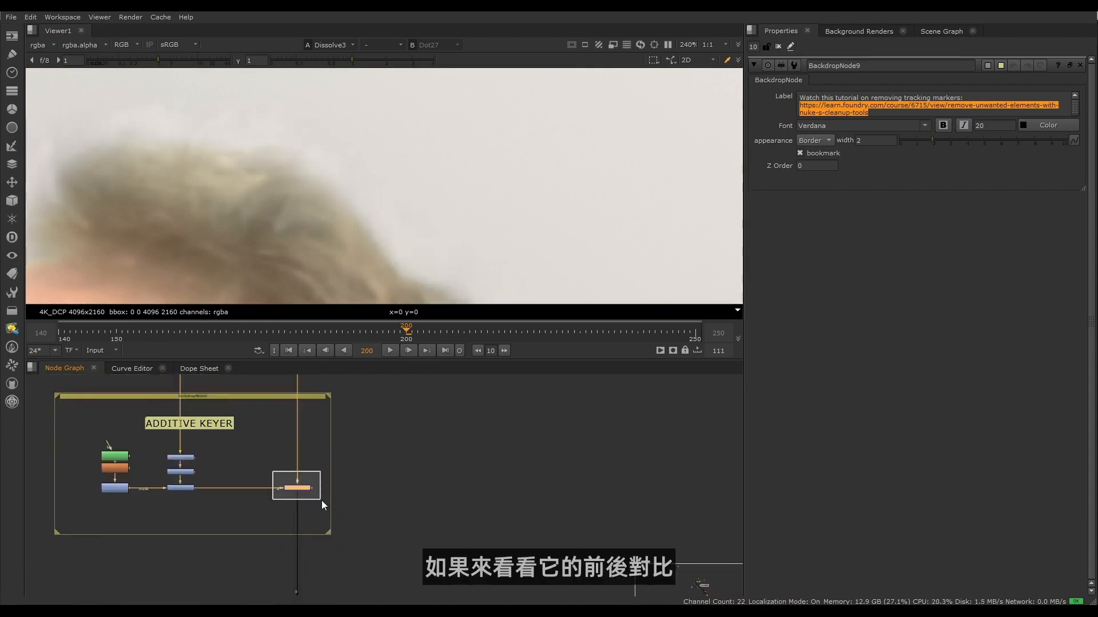
{"action": "key", "text": "d"}
{"action": "key", "text": "d"}
{"action": "key", "text": "d"}
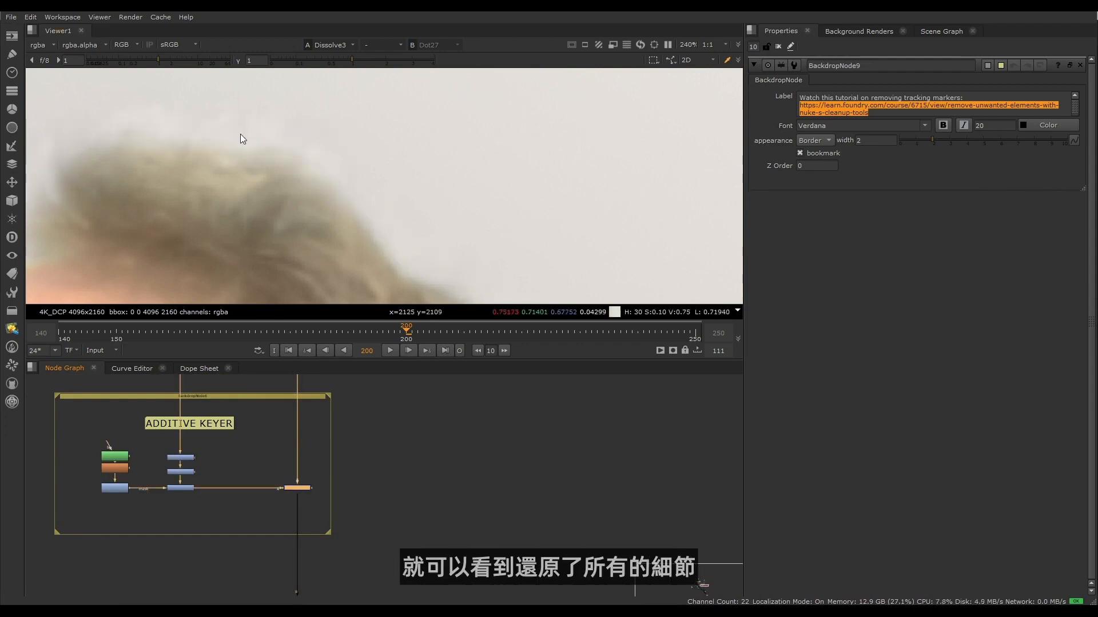
{"action": "key", "text": "d"}
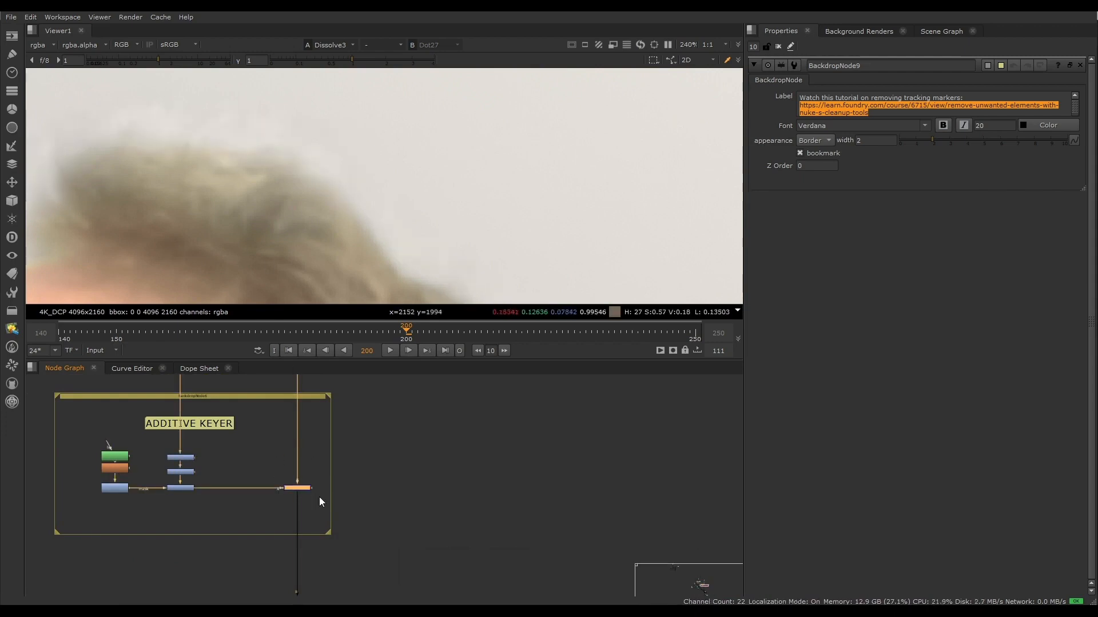
- View the ADDITIVE KEYER's Merge19 output and frame the recovered hair detail against the desert background
{"action": "middle_click_drag", "start_coordinate": [319, 496], "coordinate": [336, 570]}
{"action": "left_click_drag", "start_coordinate": [354, 583], "coordinate": [354, 584]}
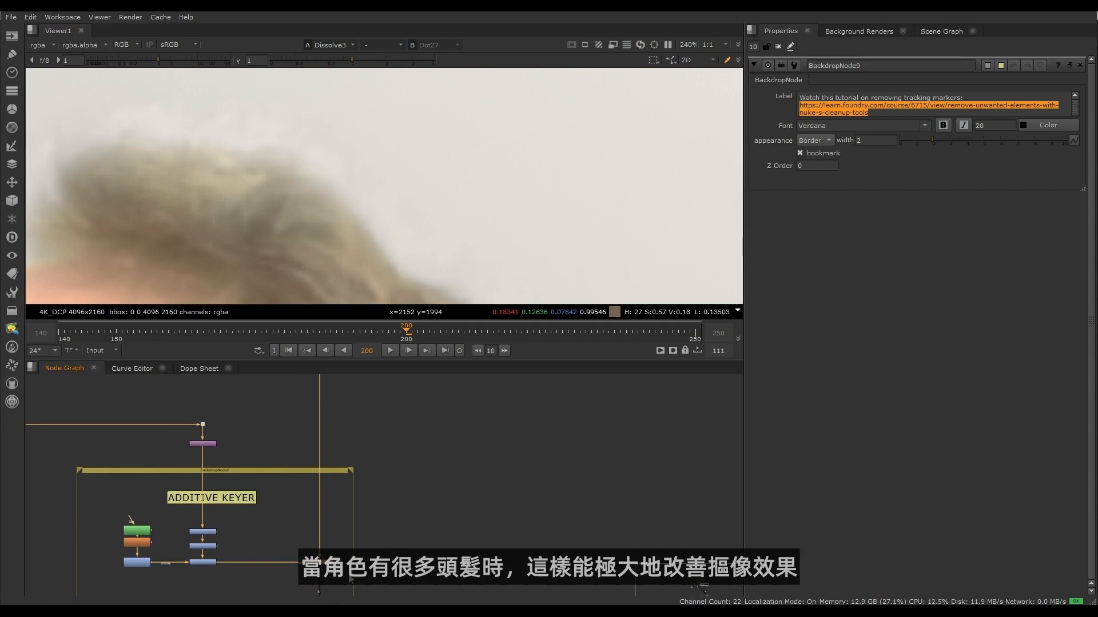
{"action": "key", "text": "1"}
{"action": "scroll", "coordinate": [287, 221], "scroll_direction": "down", "scroll_amount": 7}
{"action": "middle_click_drag", "start_coordinate": [316, 249], "coordinate": [284, 197]}
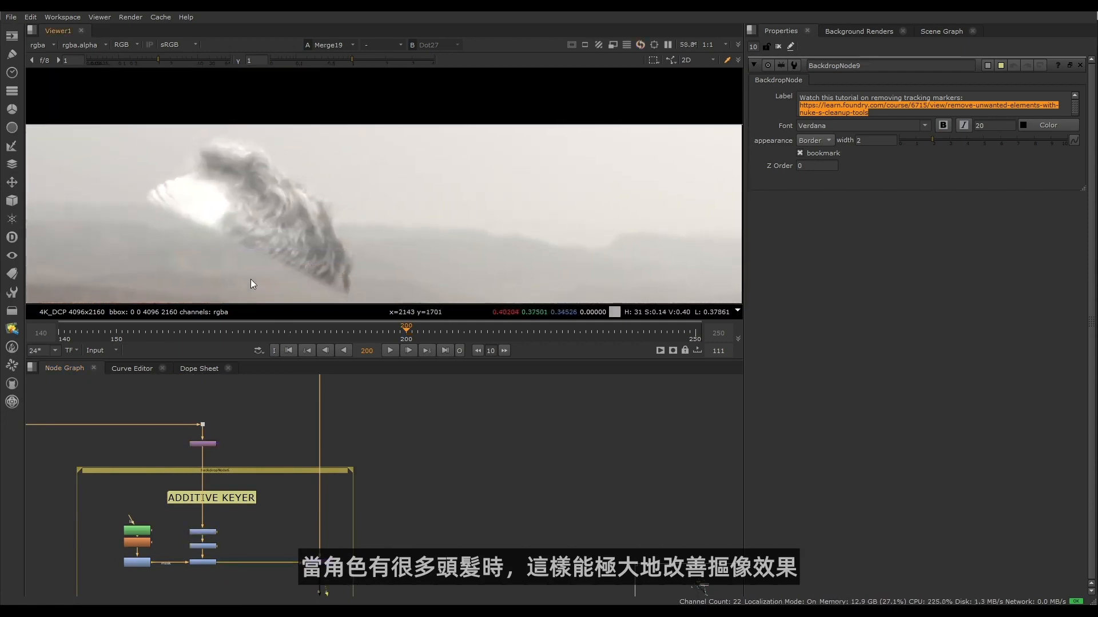
- View Merge20 above the REGRAIN section to check the character composited over the desert
{"action": "scroll", "coordinate": [345, 541], "scroll_direction": "down", "scroll_amount": 10}
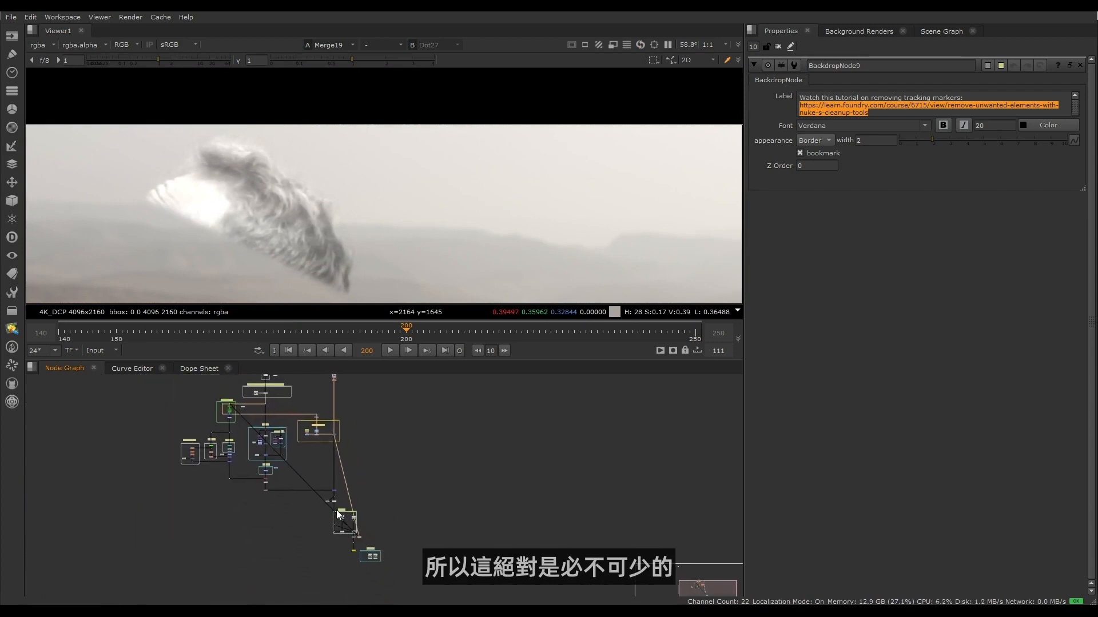
{"action": "scroll", "coordinate": [337, 510], "scroll_direction": "up", "scroll_amount": 10}
{"action": "left_click_drag", "start_coordinate": [315, 441], "coordinate": [359, 481]}
{"action": "key", "text": "1"}
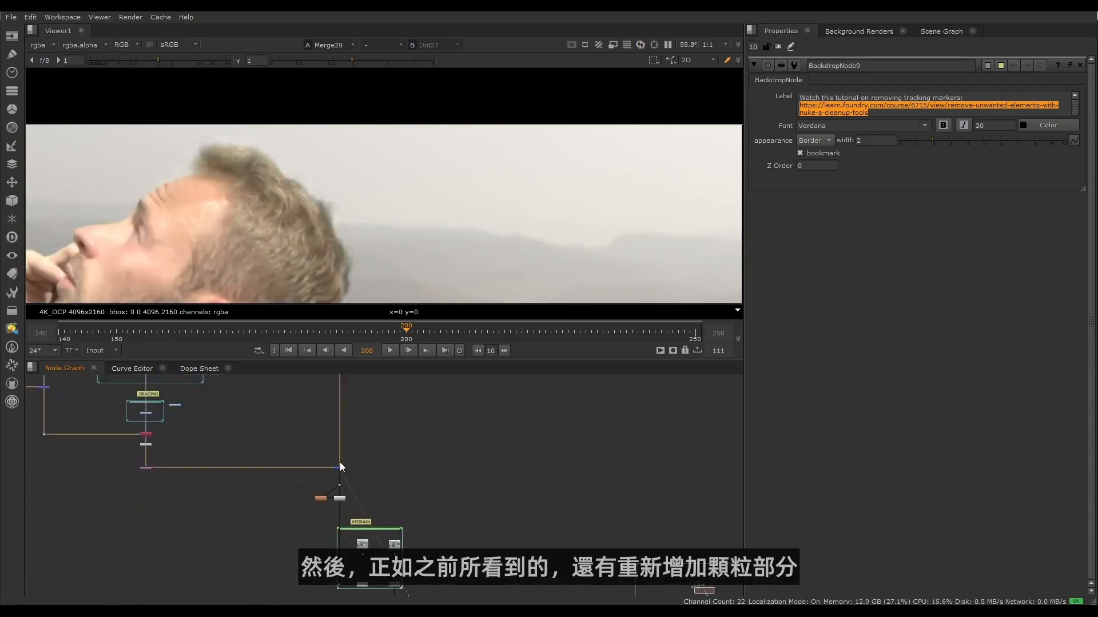
- Examine the REGRAIN section's denoised and grain plate inputs, and view the composite at Dot23
{"action": "scroll", "coordinate": [315, 495], "scroll_direction": "up", "scroll_amount": 5}
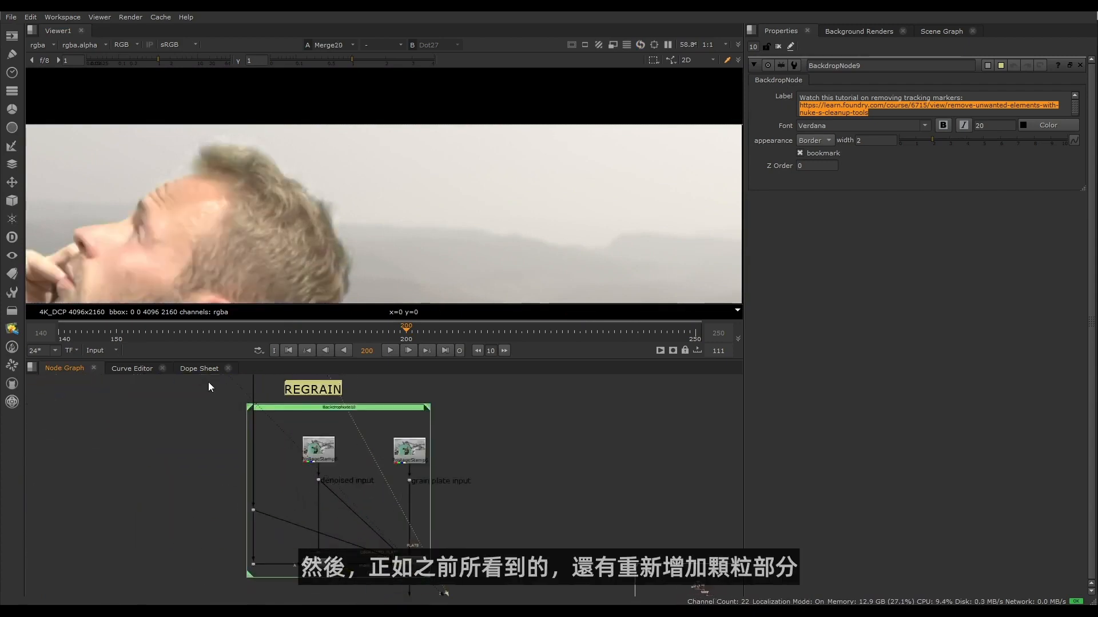
{"action": "left_click_drag", "start_coordinate": [208, 382], "coordinate": [459, 594]}
{"action": "left_click", "coordinate": [416, 492]}
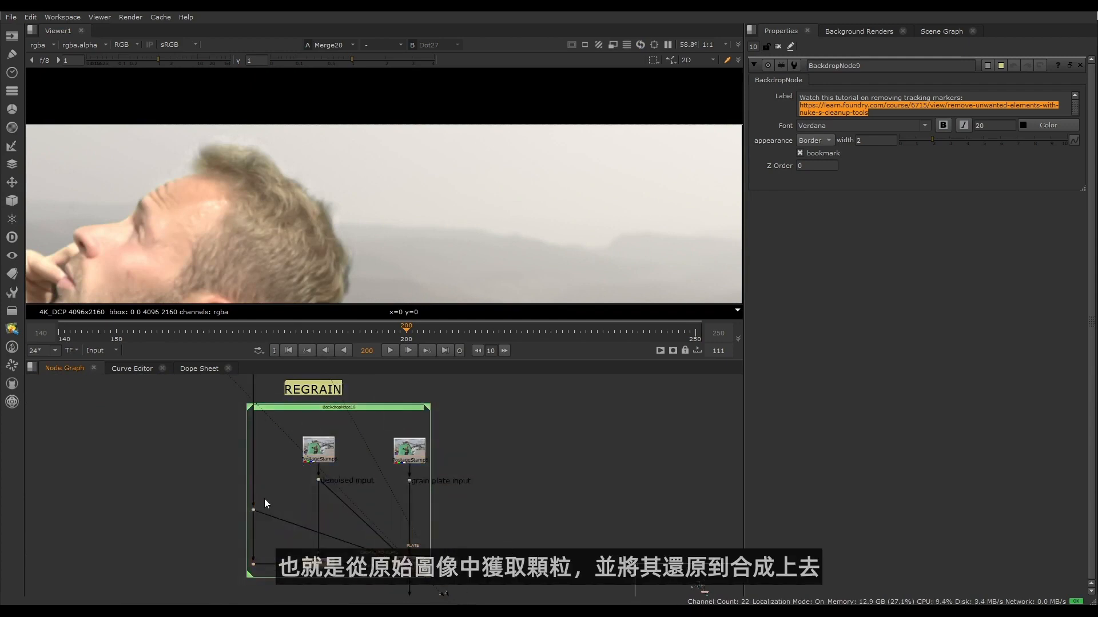
{"action": "middle_click_drag", "start_coordinate": [262, 414], "coordinate": [285, 416]}
{"action": "left_click", "coordinate": [276, 513]}
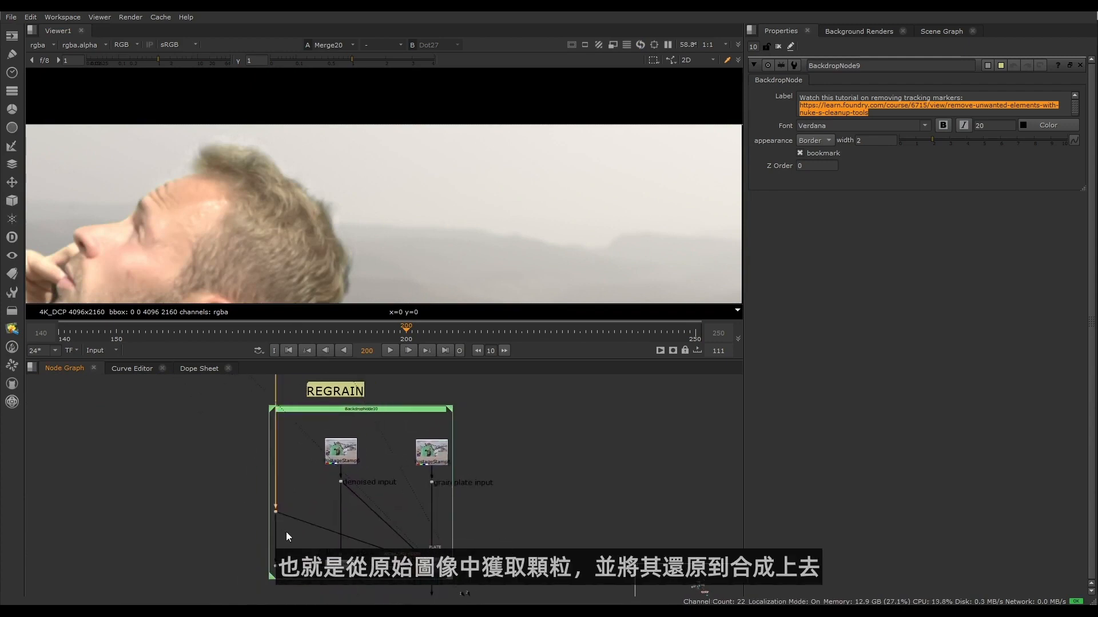
{"action": "key", "text": "1"}
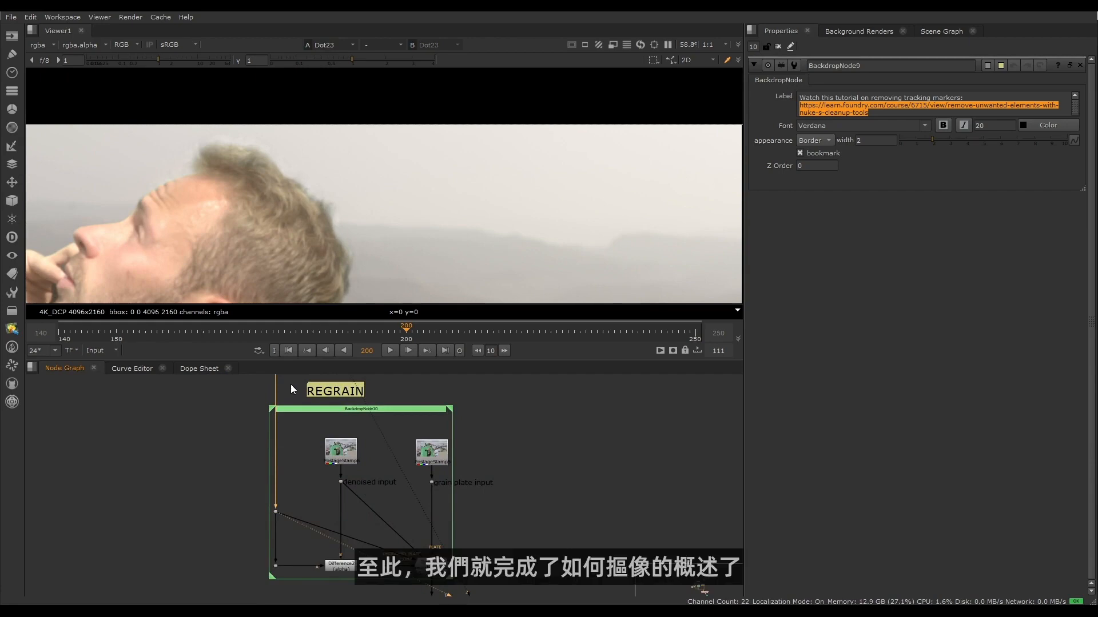